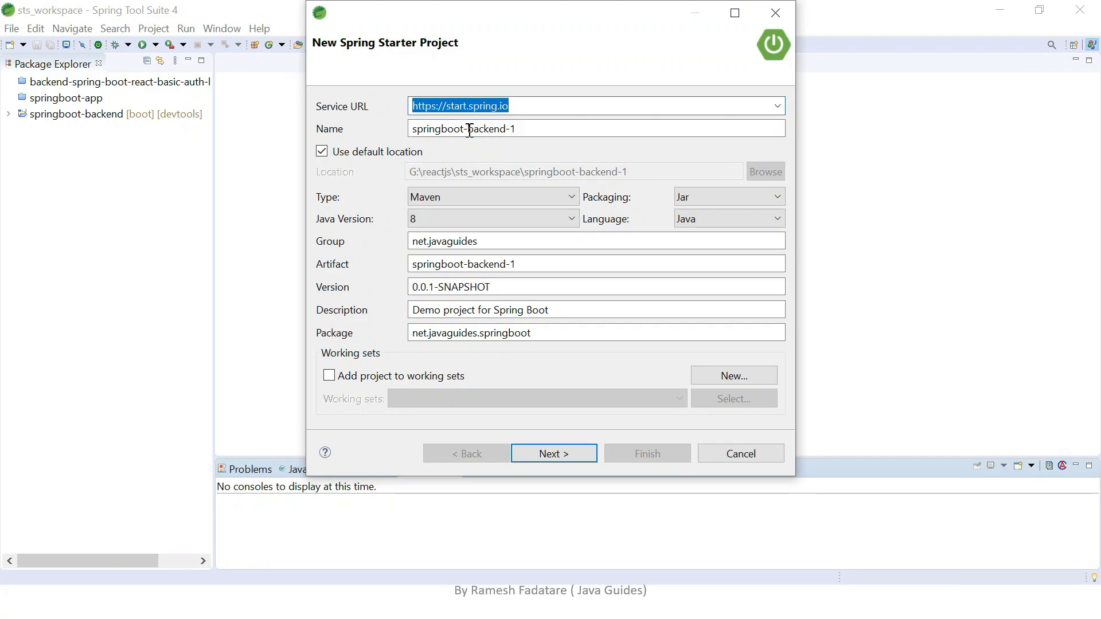
Name the new Spring starter project springboot-aws-example.
drag(471, 129, 605, 129)
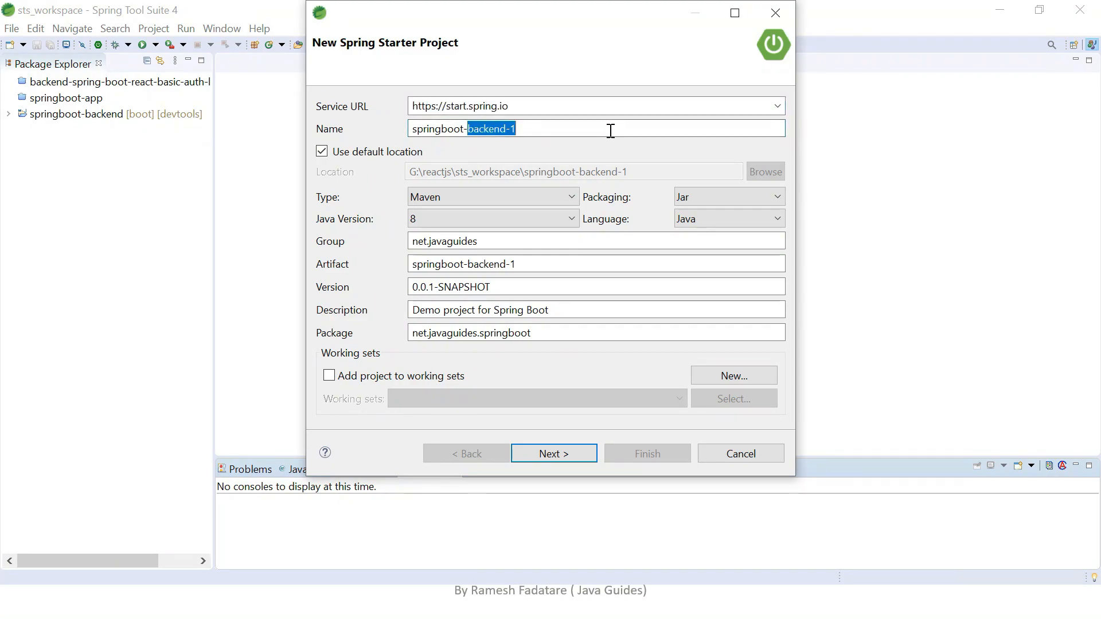
key(BackSpace)
text(aws)
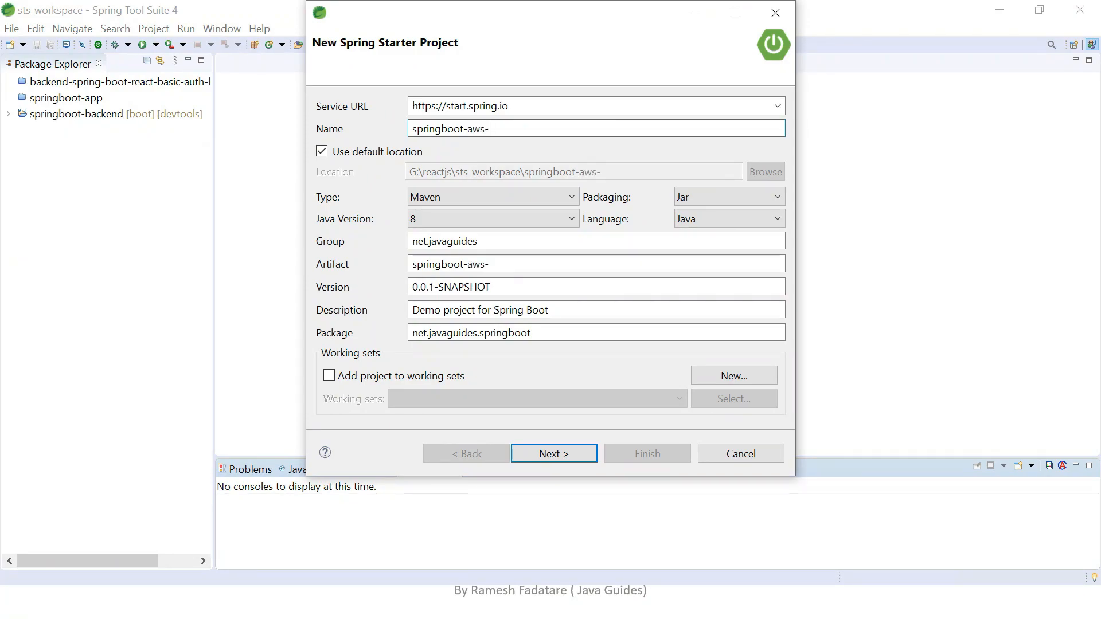
text(-example)
Review the new project's build type, packaging, Java version, language, group and name settings.
click(459, 195)
click(462, 195)
click(709, 197)
click(707, 195)
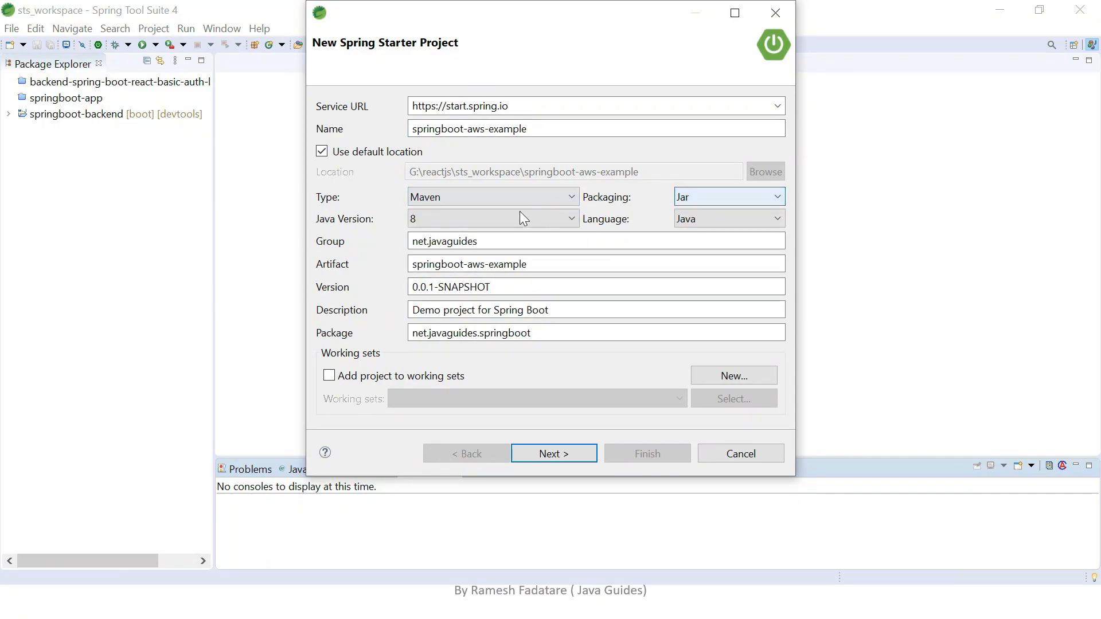
click(469, 220)
click(473, 216)
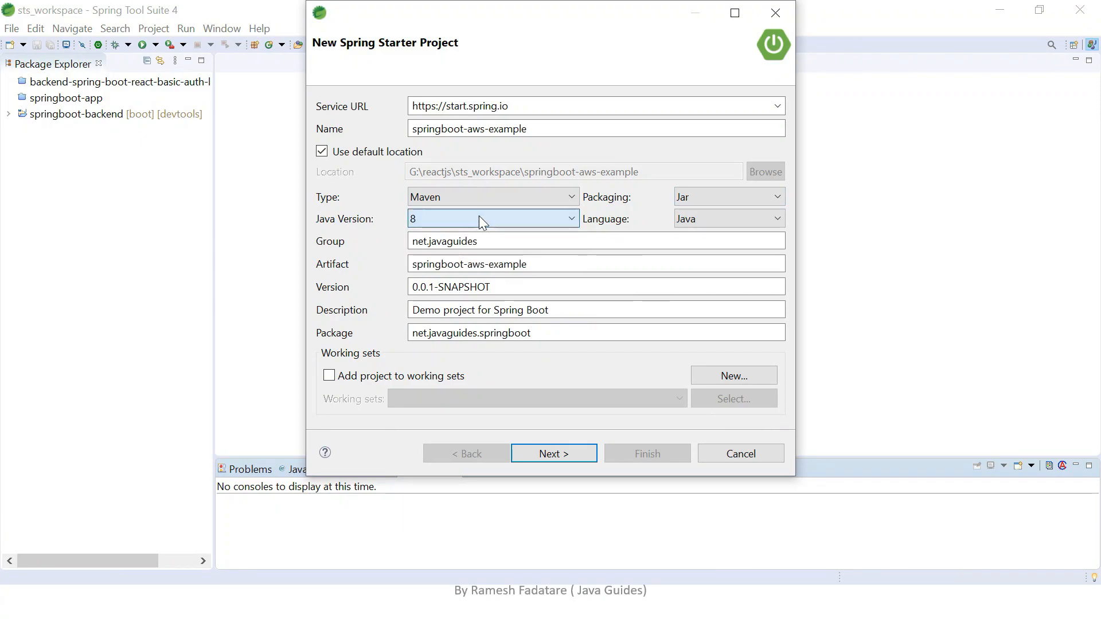
click(703, 217)
click(704, 217)
click(698, 198)
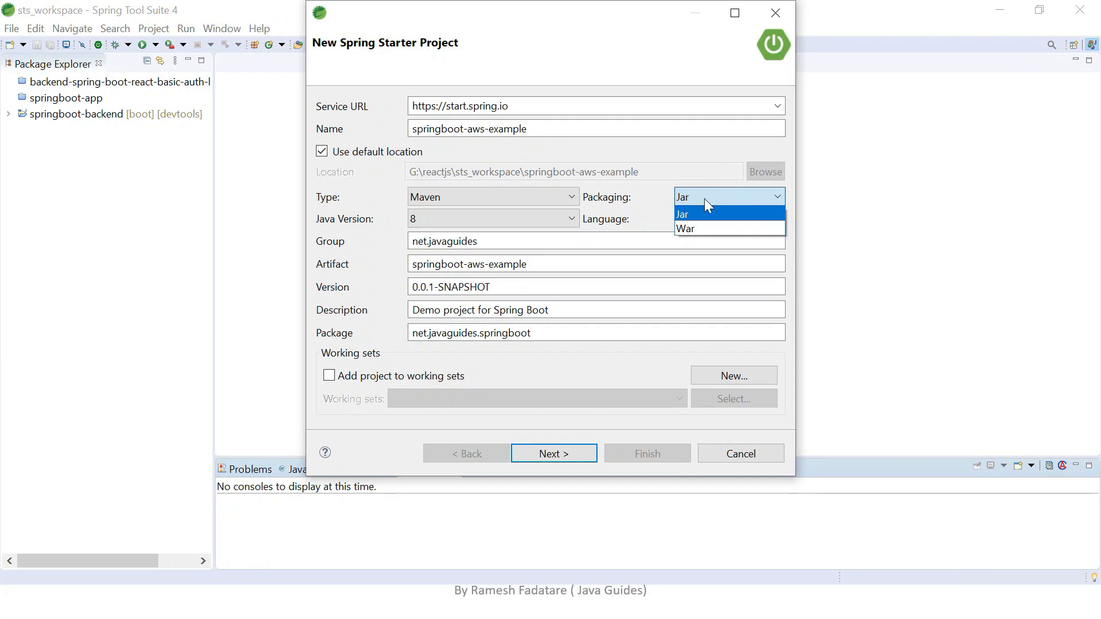
click(701, 212)
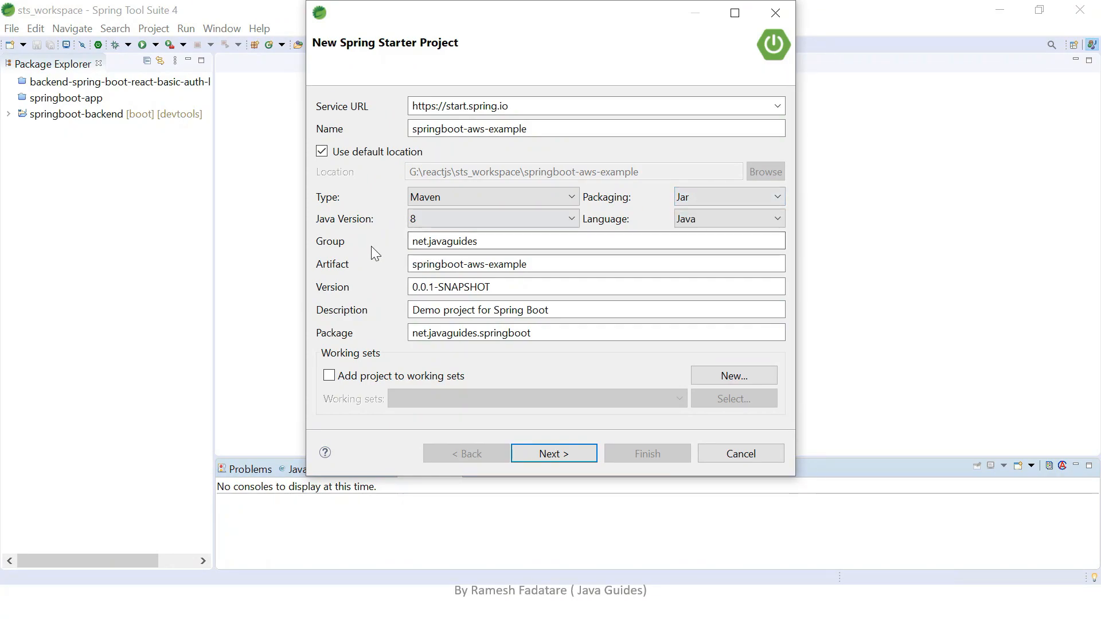
click(454, 242)
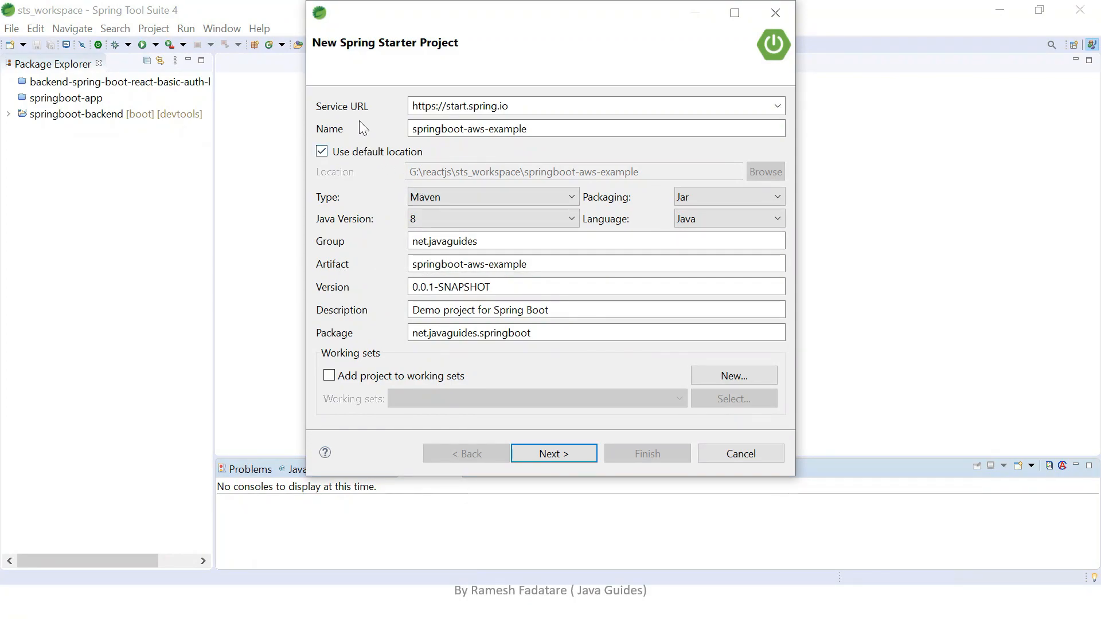
drag(548, 126, 391, 127)
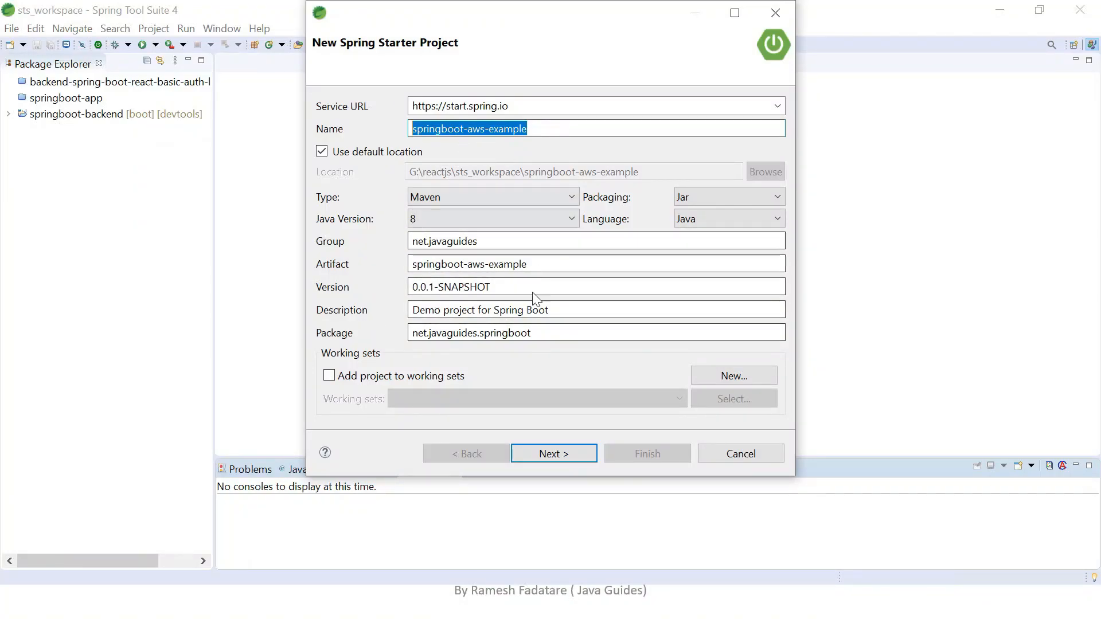
Add the Spring Web dependency and generate the project with Spring Boot 2.4.2.
click(574, 456)
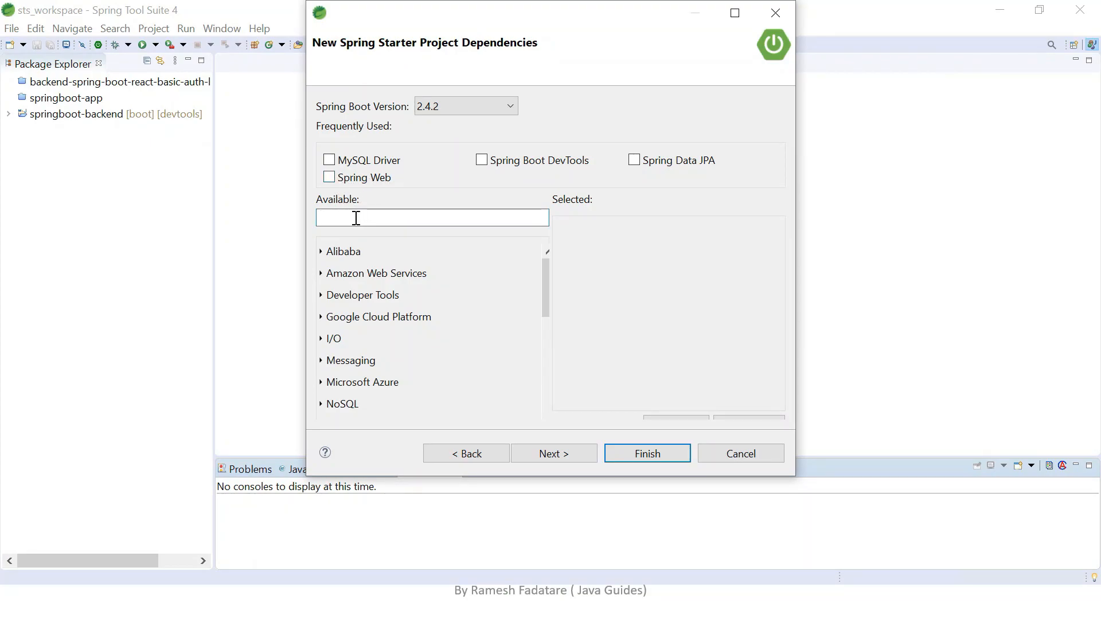
click(329, 178)
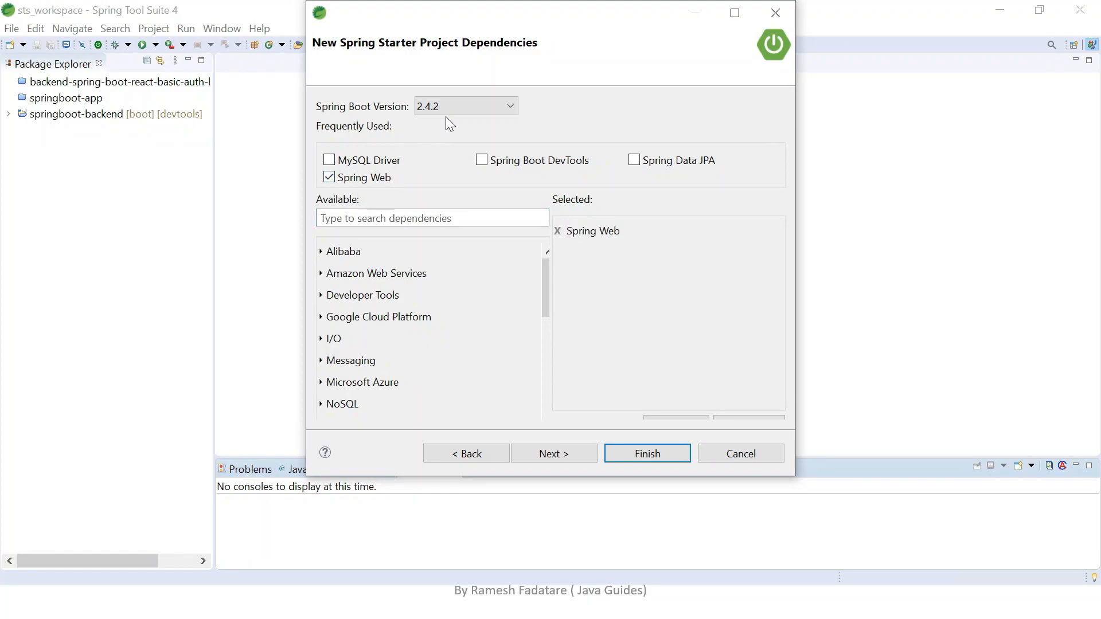
click(442, 108)
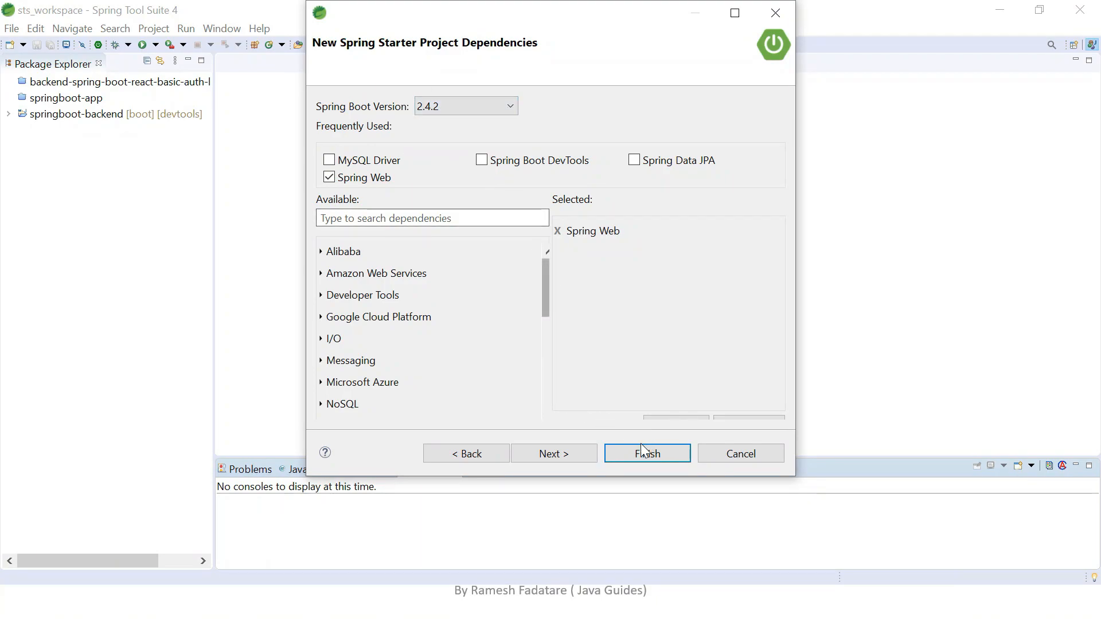
click(573, 453)
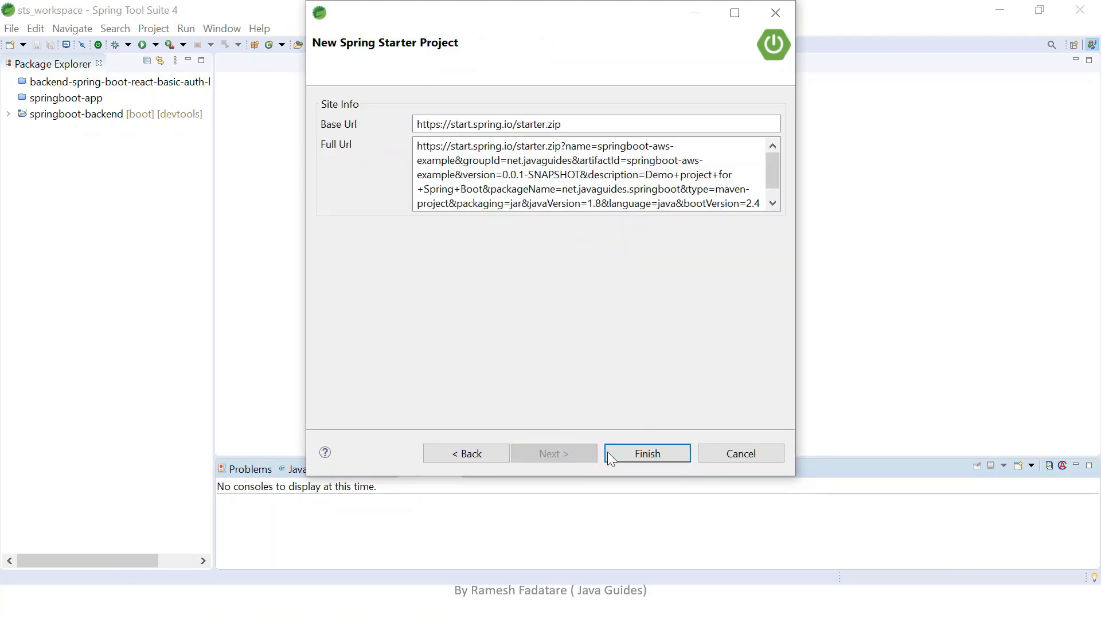
click(640, 456)
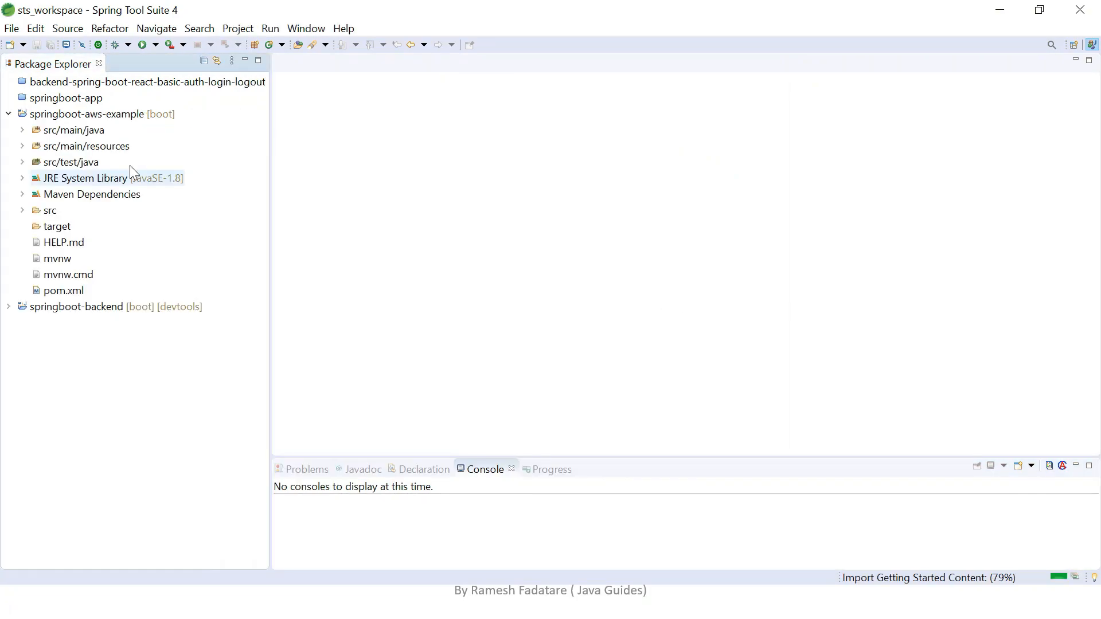
Create a Java class named WelcomeController in the net.javaguides.springboot package under src/main/java of springboot-aws-example.
click(113, 121)
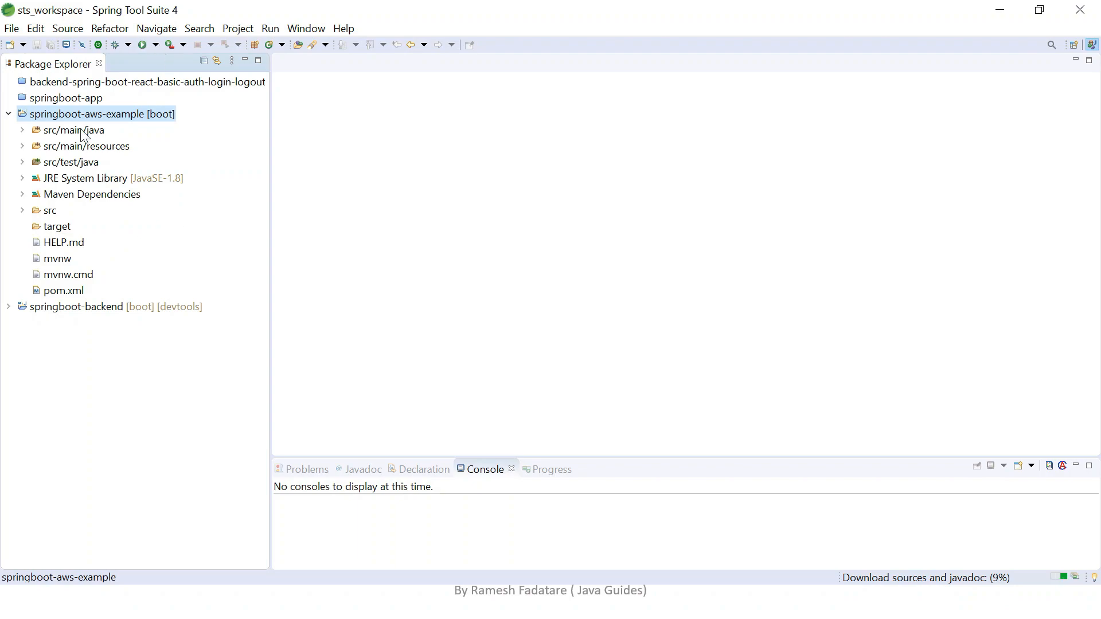
click(23, 131)
click(37, 146)
click(152, 147)
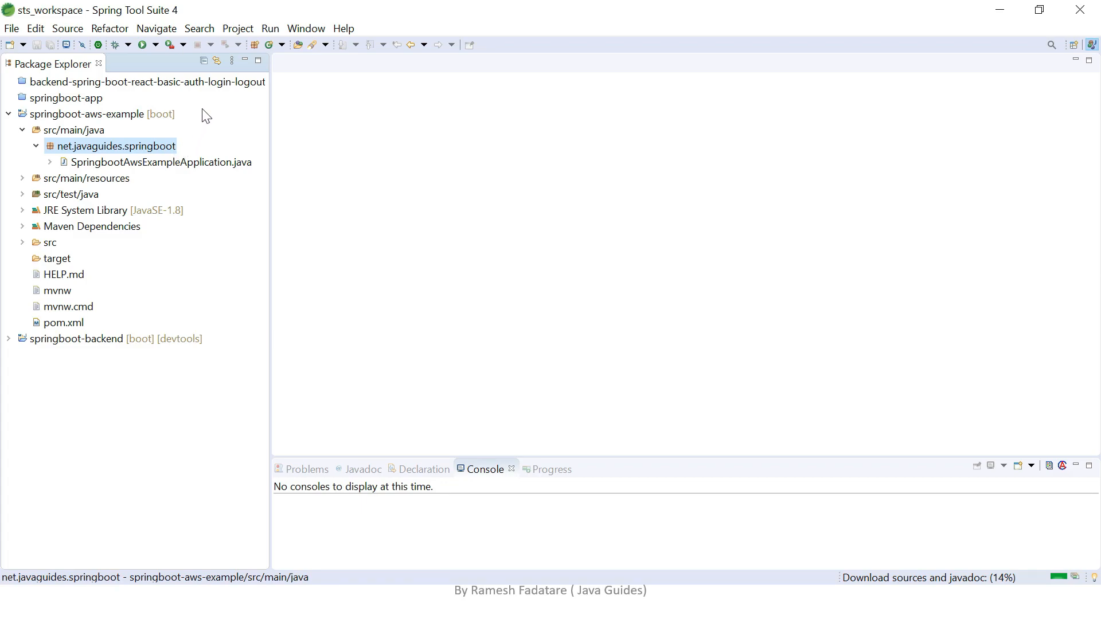
right_click(170, 146)
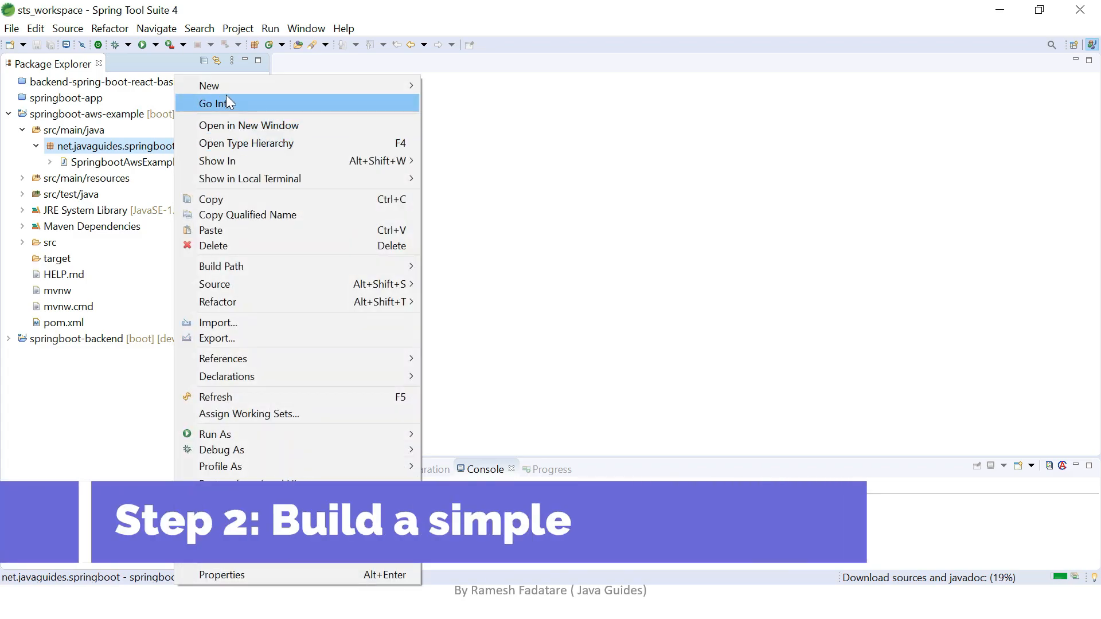
mouse_move(296, 84)
click(468, 165)
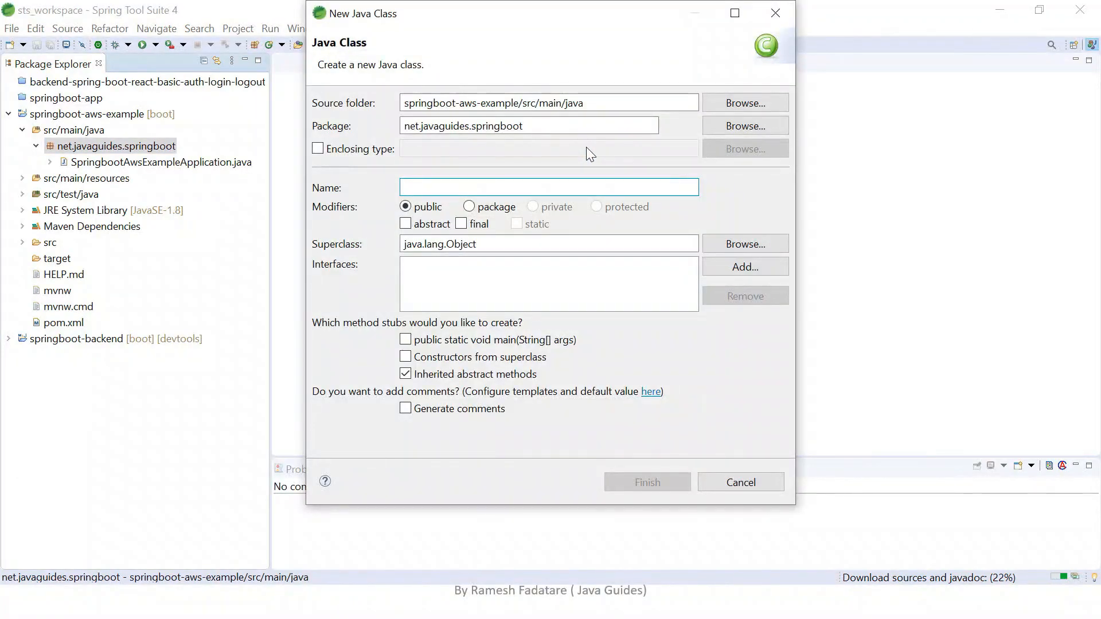
text(Welco)
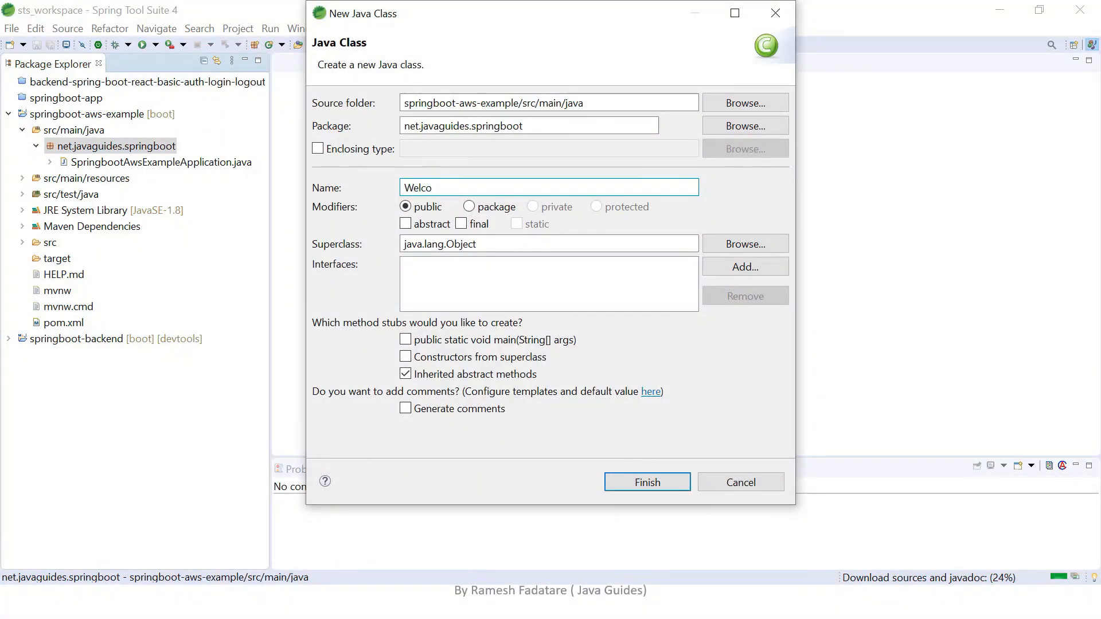
text(meController)
key(Return)
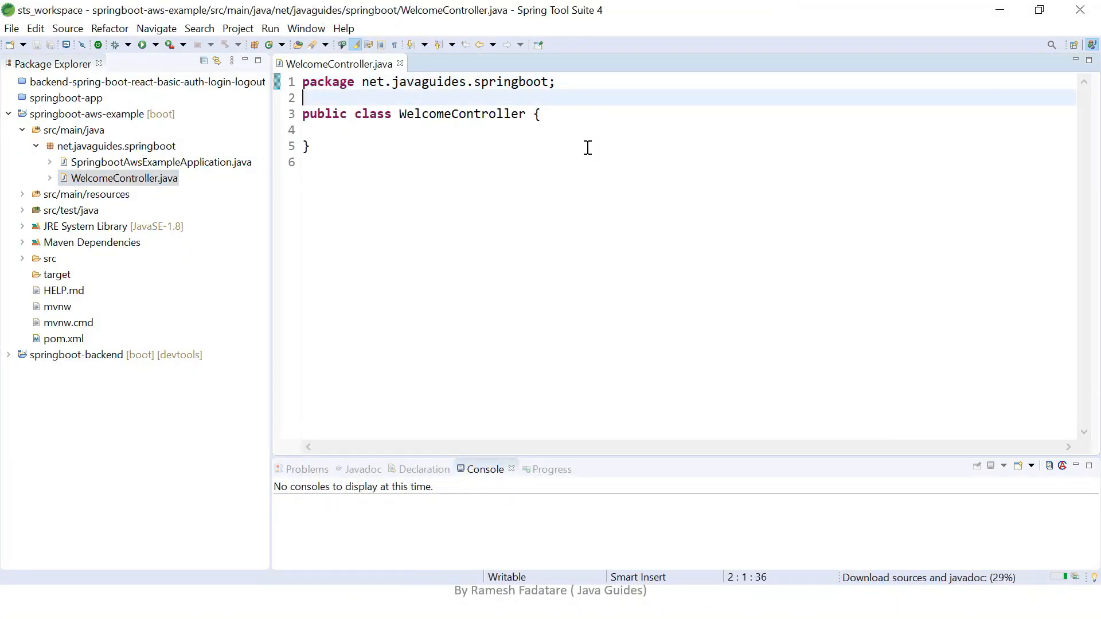
key(Return)
text(@)
key(BackSpace)
text(@RestC)
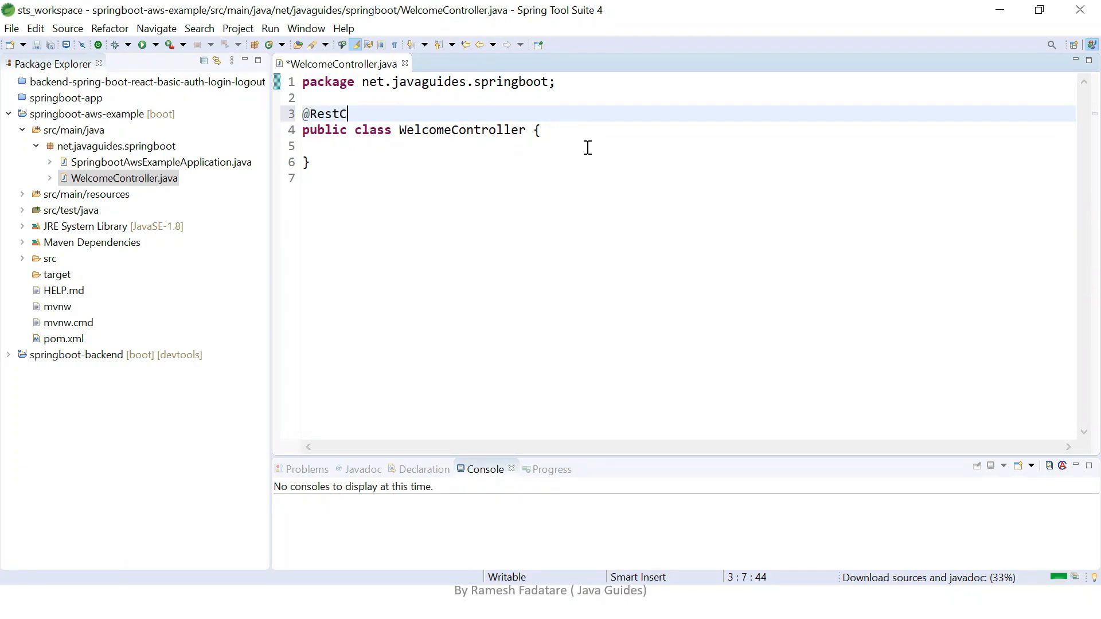
key(ctrl+space)
key(Return)
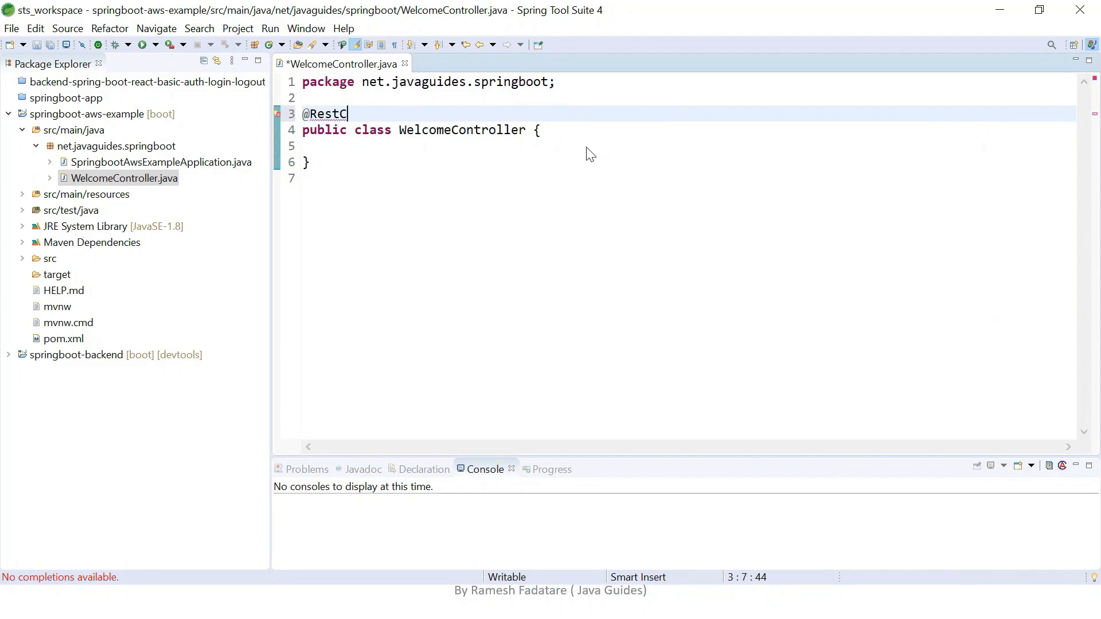
Declare a public method welcome() with return type String inside the WelcomeController class.
key(Down)
key(End)
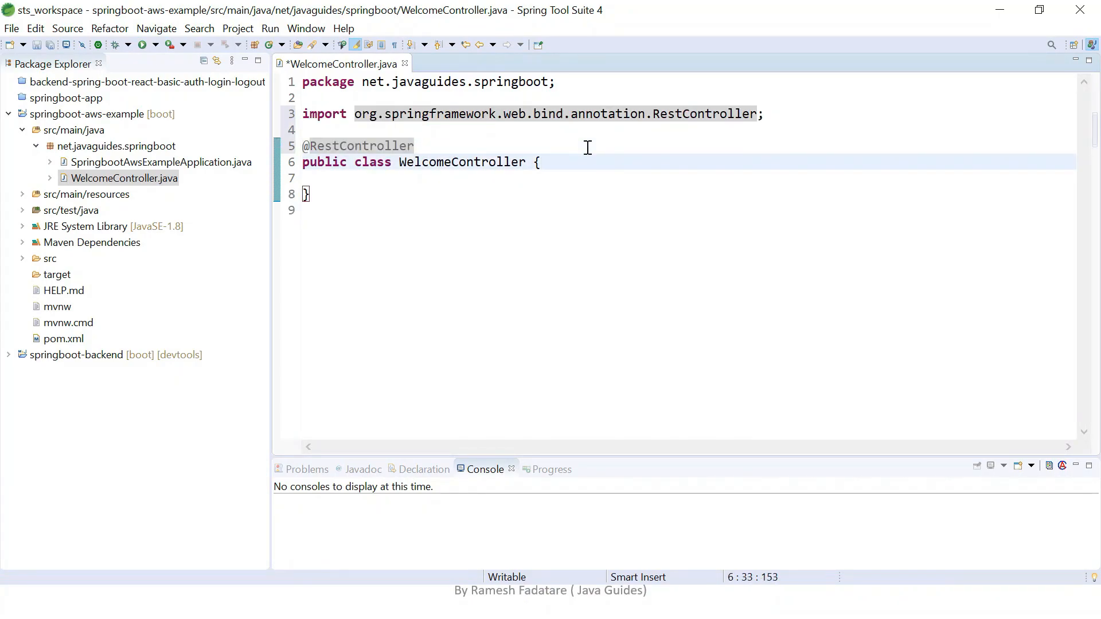
key(Return)
key(Return)
text(pu)
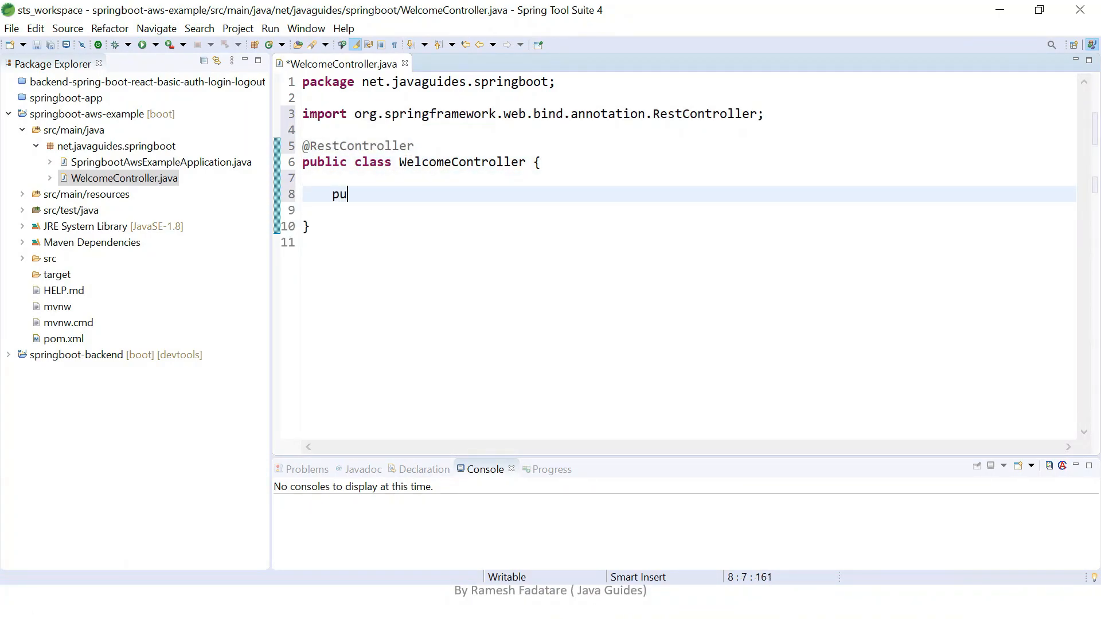
text(blic String)
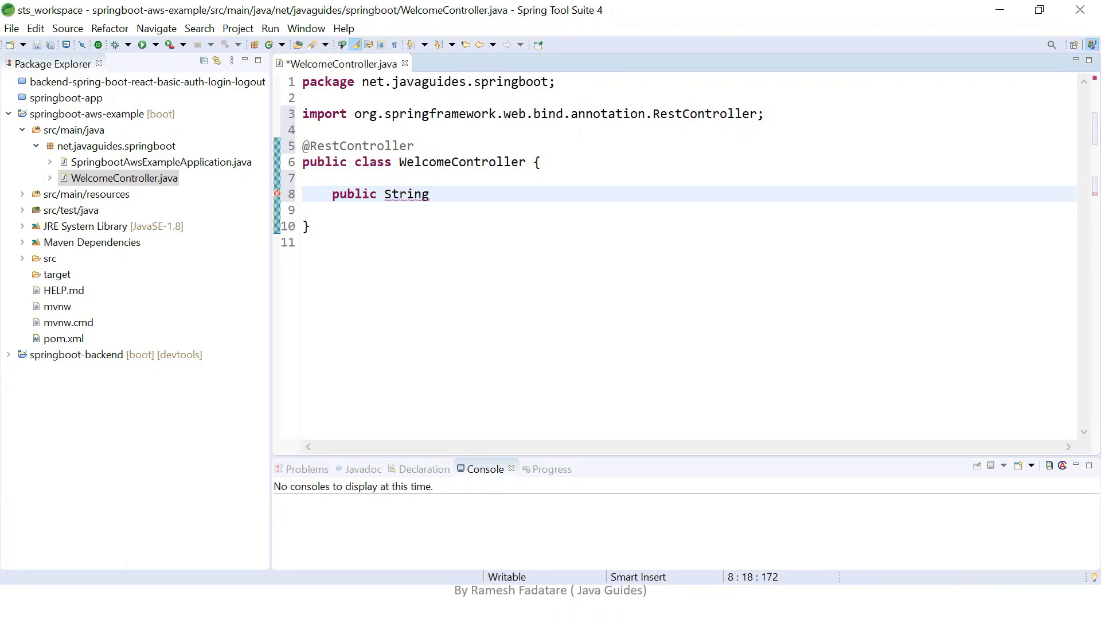
text(welcome() {)
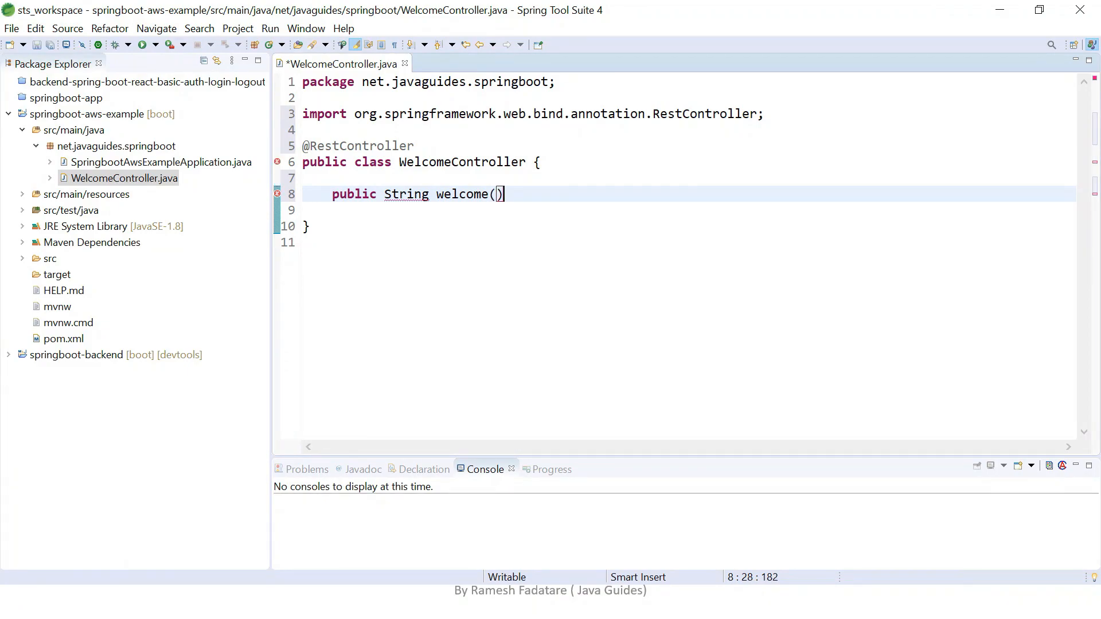
Make welcome() return the string "Deploying Spring boot rest api application on AWS using Elastic beanstalk".
key(Return)
text(ret)
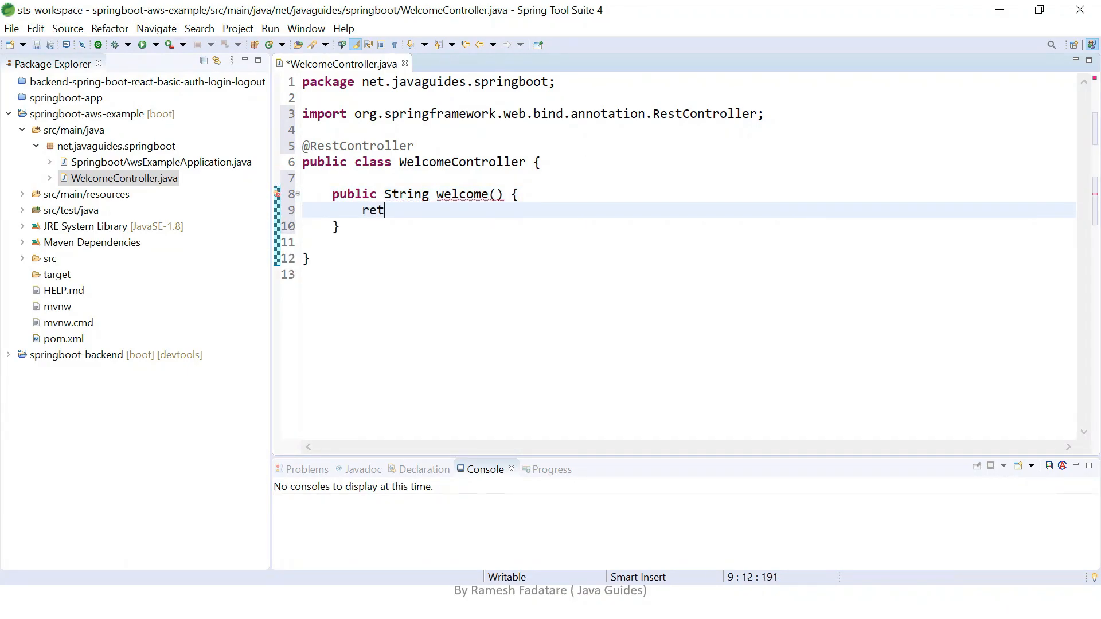
text(unrn )
text("Deploy)
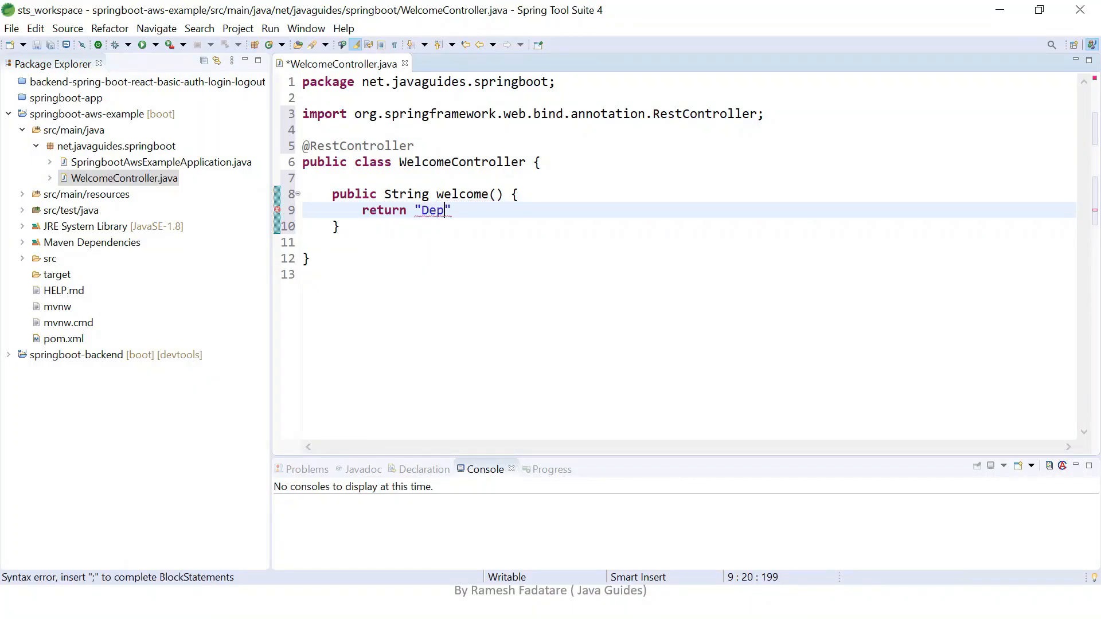
text(ing Spring boo)
text(t rest a)
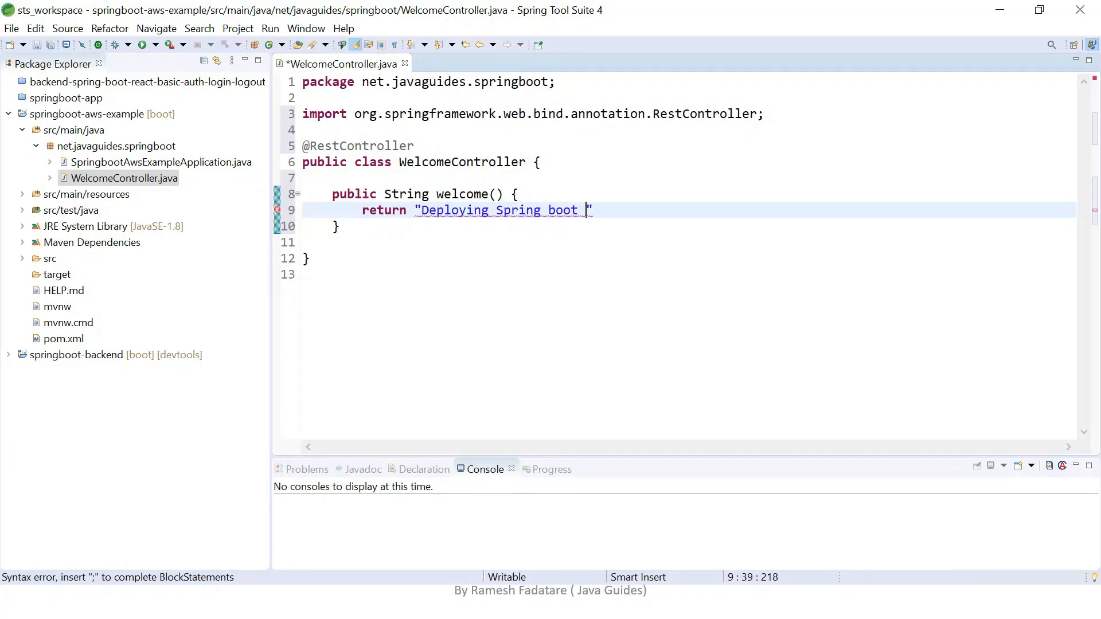
text(pi )
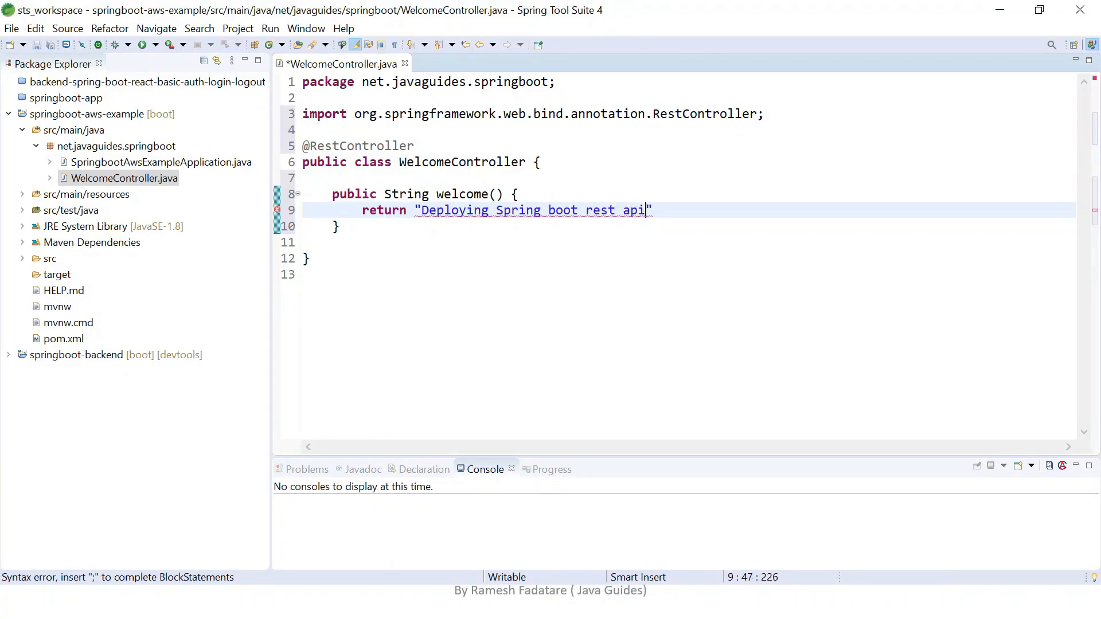
text(app)
text(lication on )
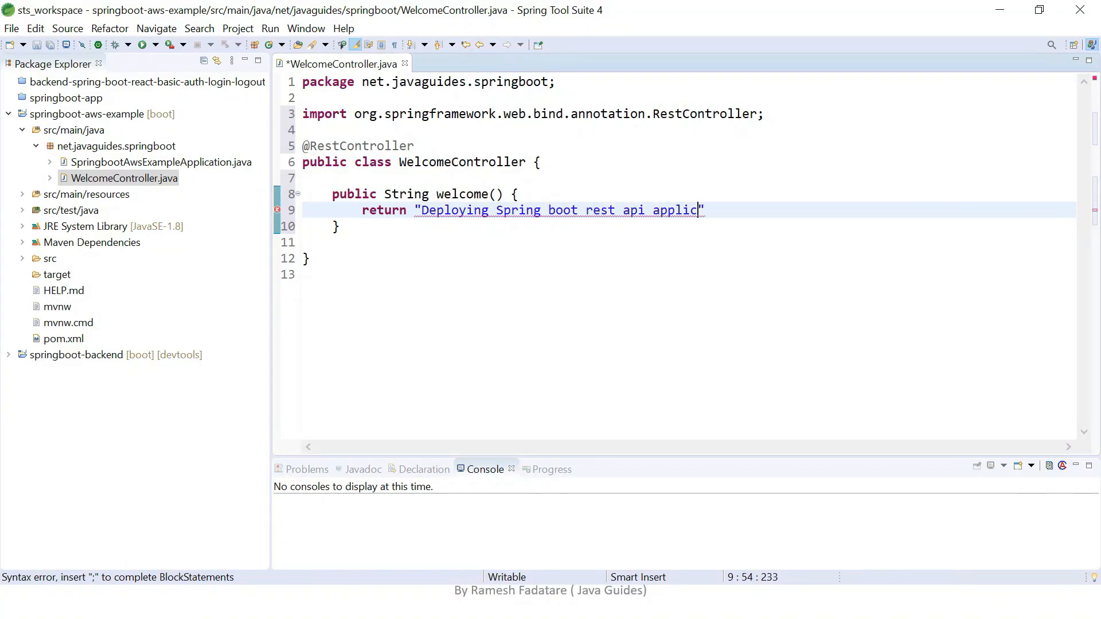
text(AWS using )
text(Elastic)
text( beanstalk)
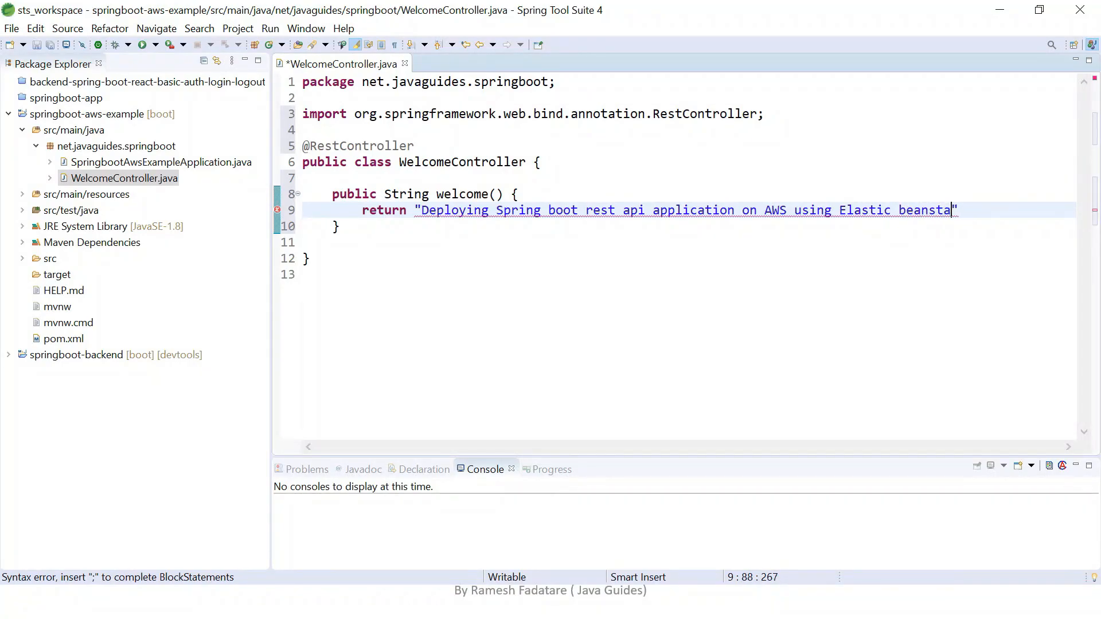
text(")
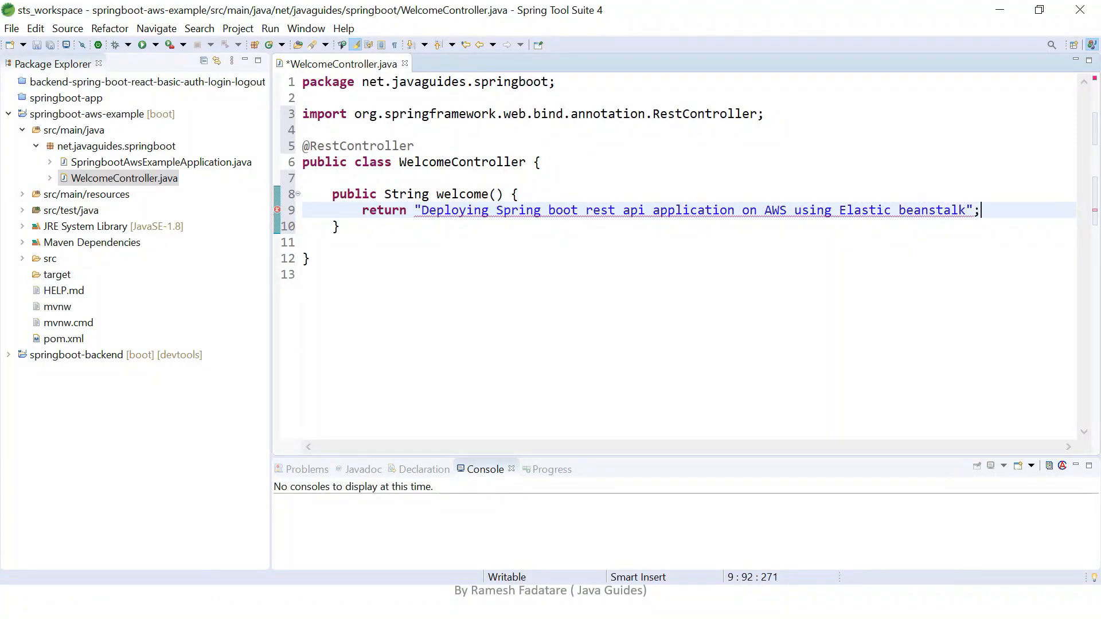
key(Up)
key(Up)
key(Return)
text(@GetMa)
key(ctrl+space)
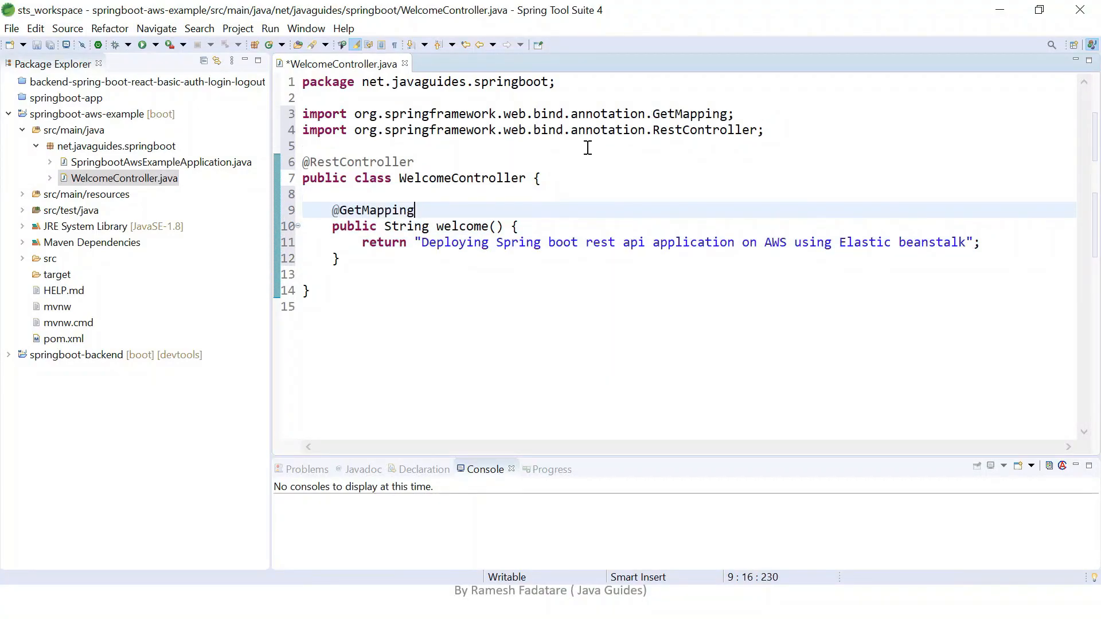
text((")
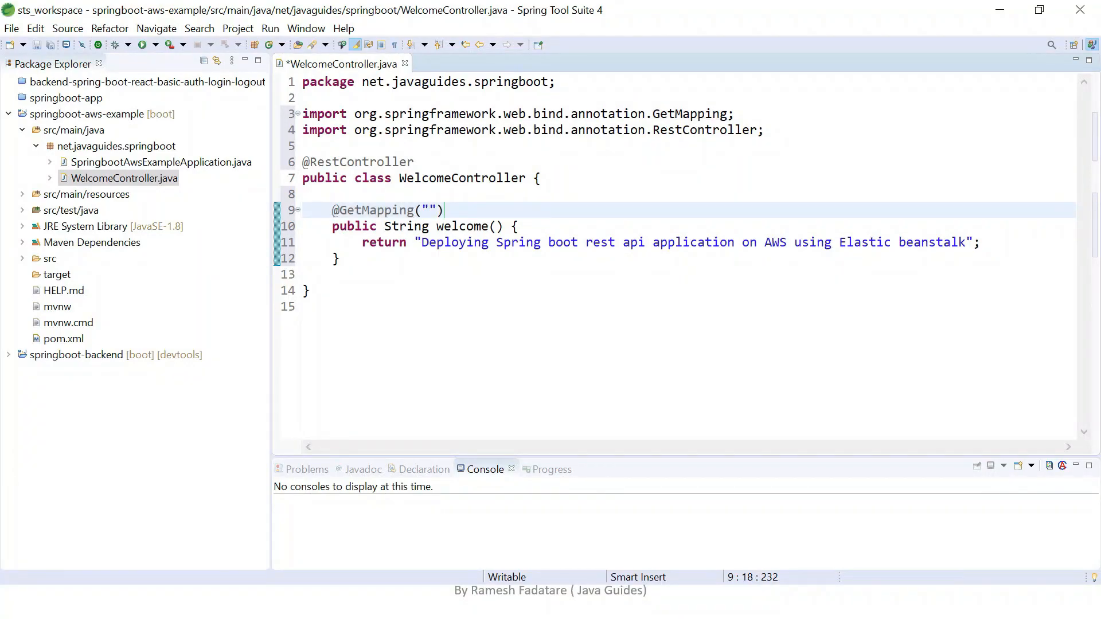
text(/welcome)
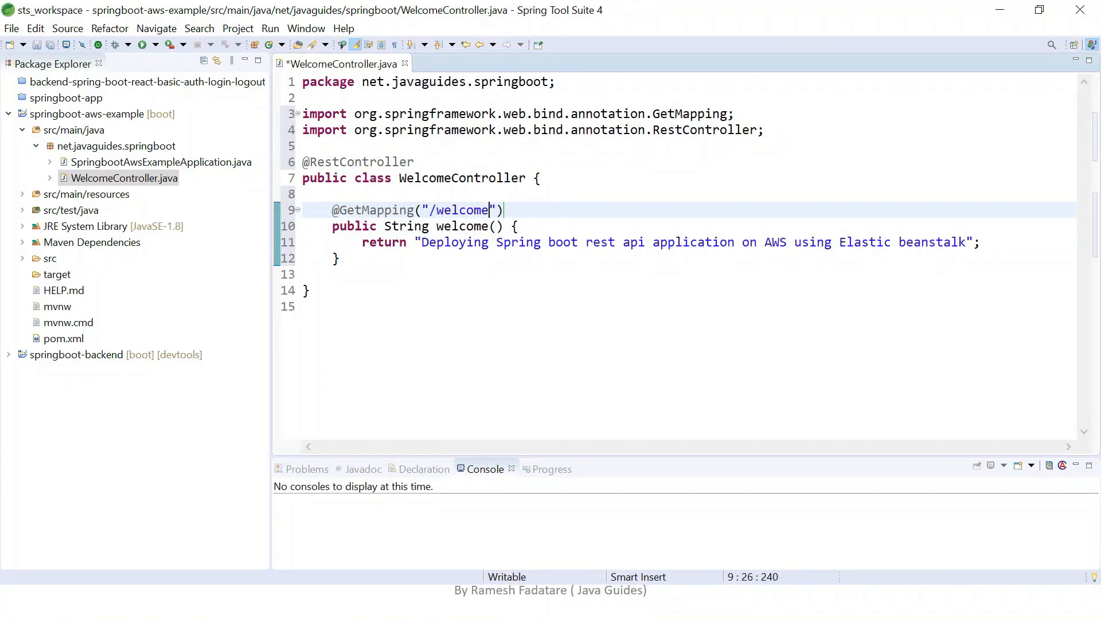
Save the changes made to WelcomeController.java.
key(ctrl+s)
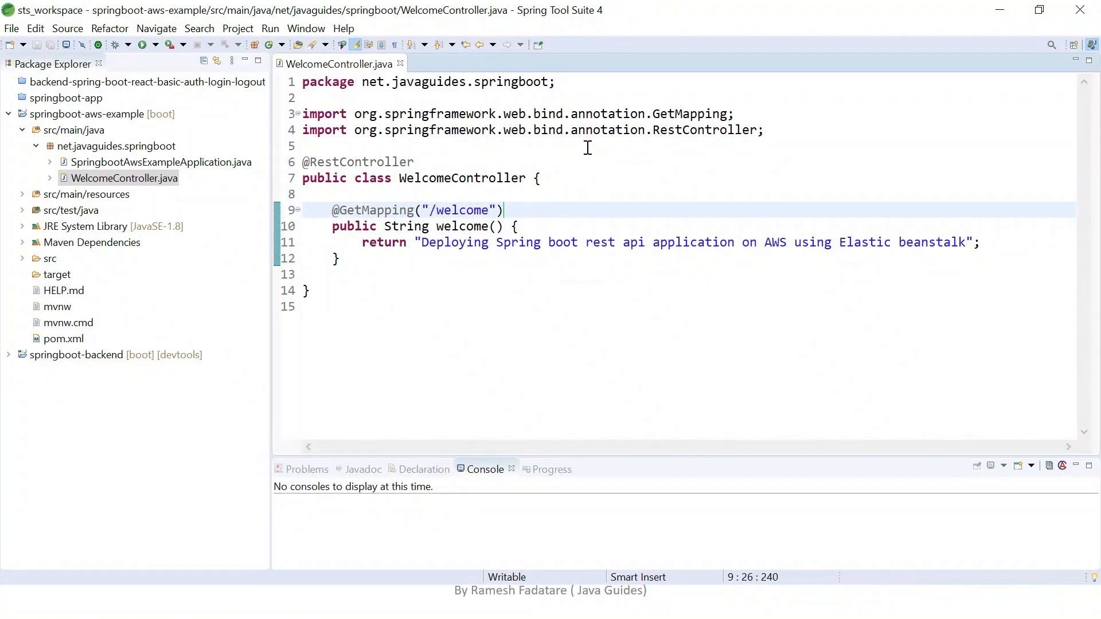
click(559, 178)
click(519, 242)
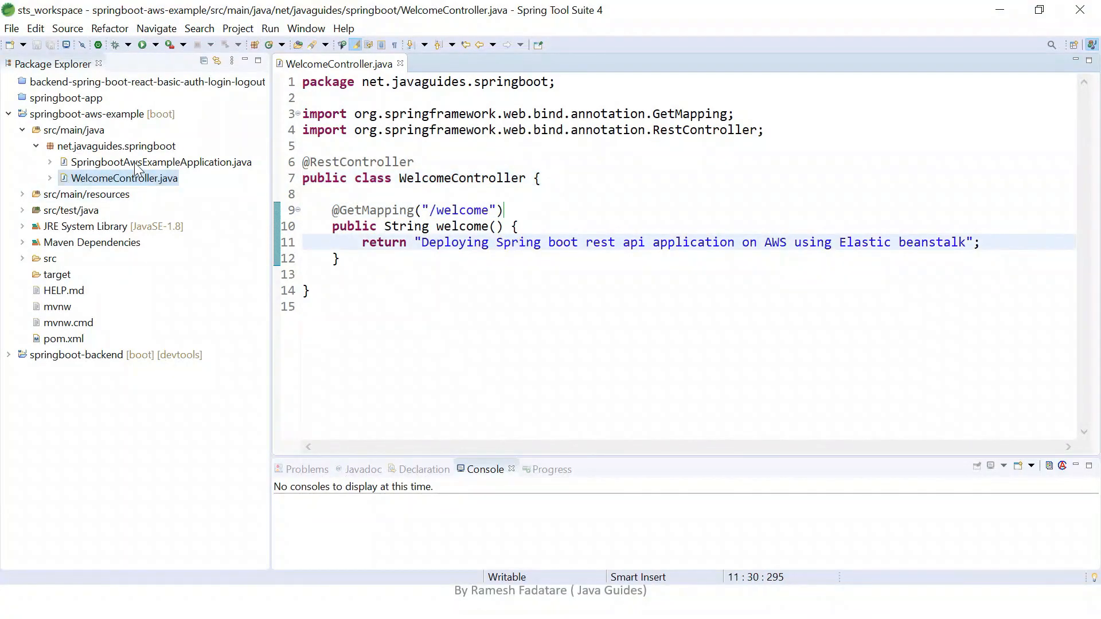
Run SpringbootAwsExampleApplication.java as a Spring Boot App and enlarge the console area for its startup log.
double_click(136, 164)
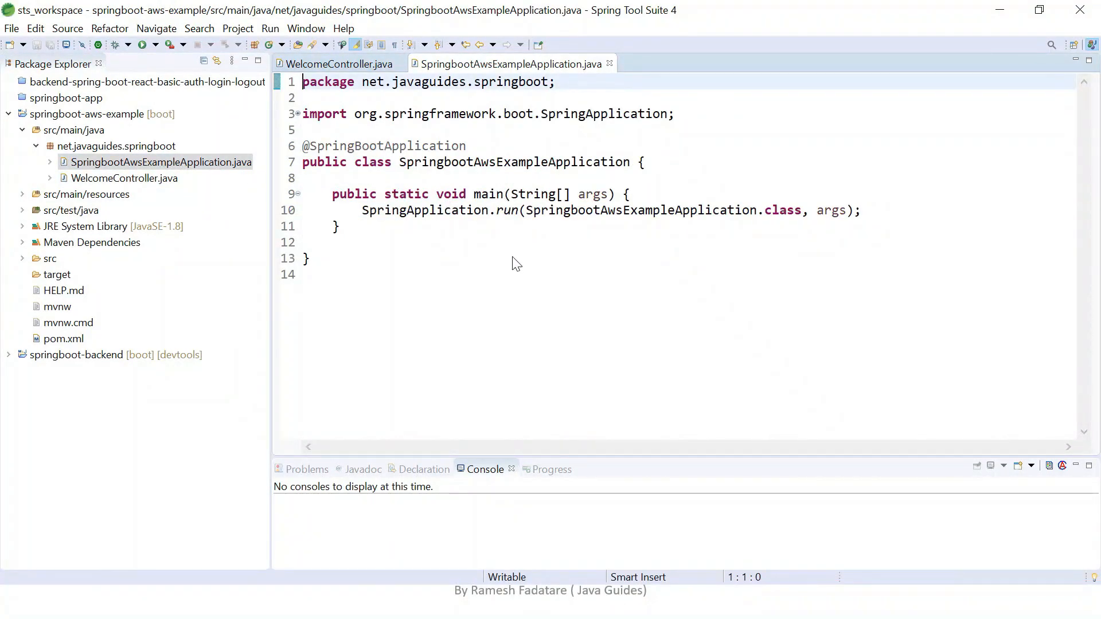
right_click(519, 310)
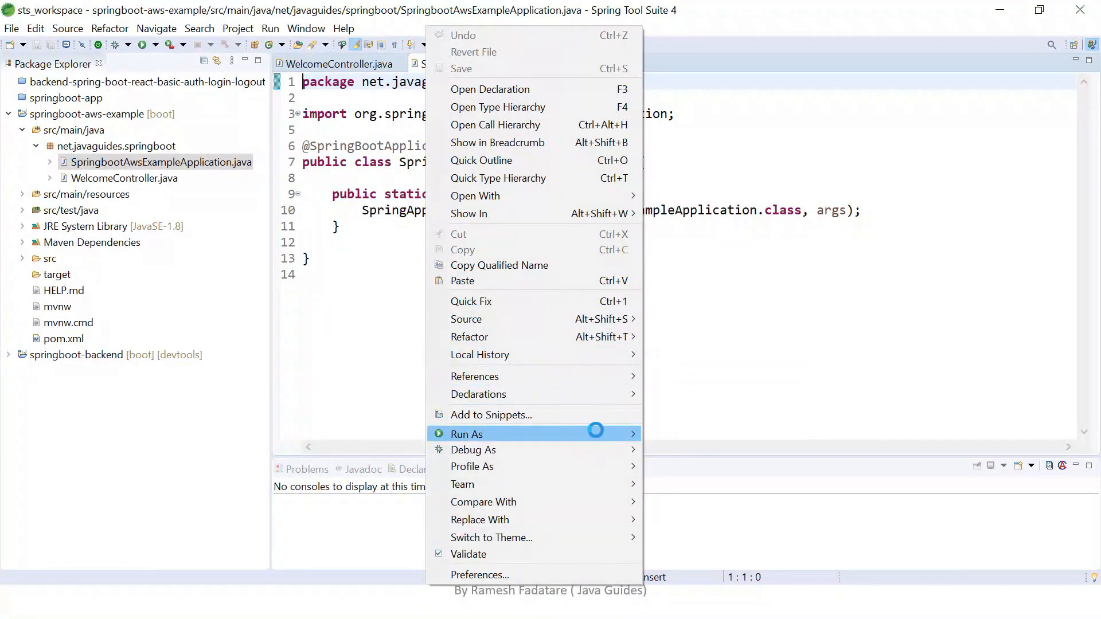
mouse_move(631, 435)
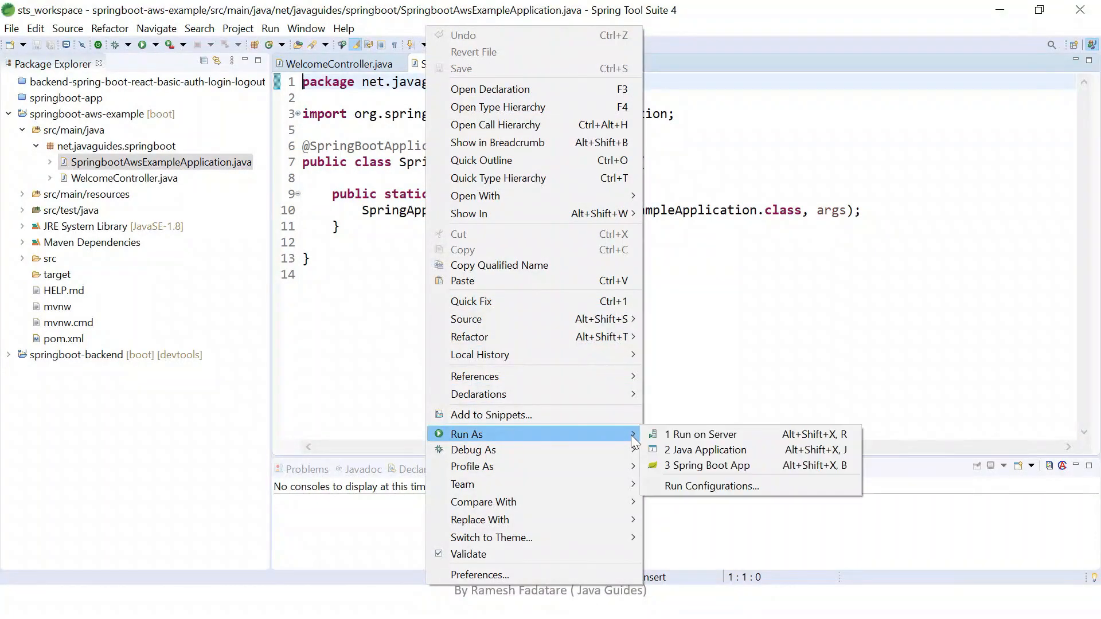
click(705, 465)
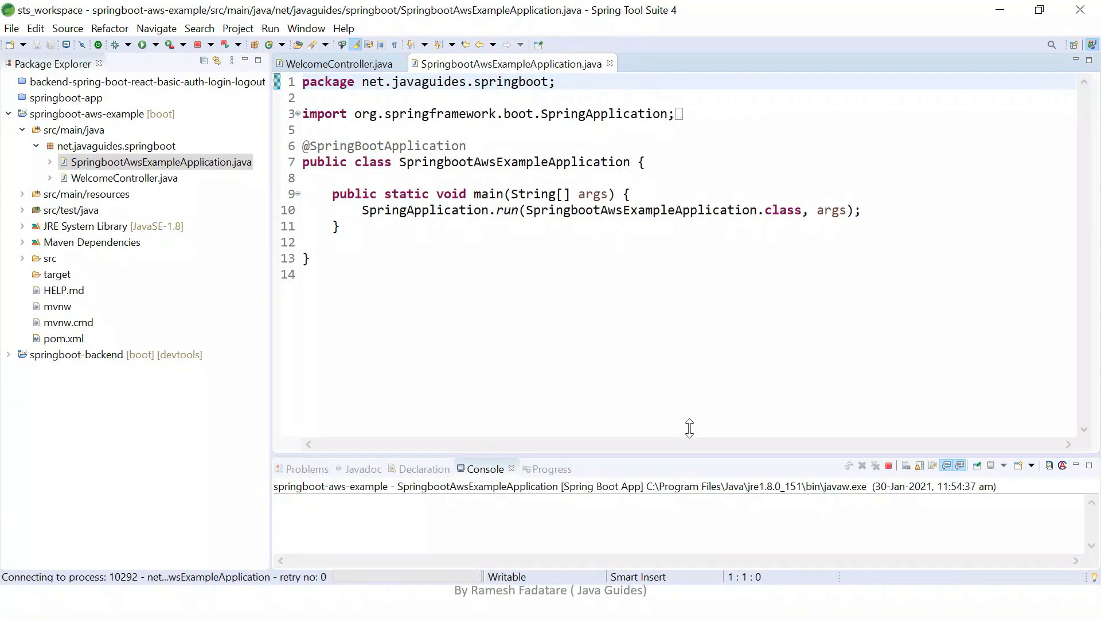
drag(689, 428, 677, 301)
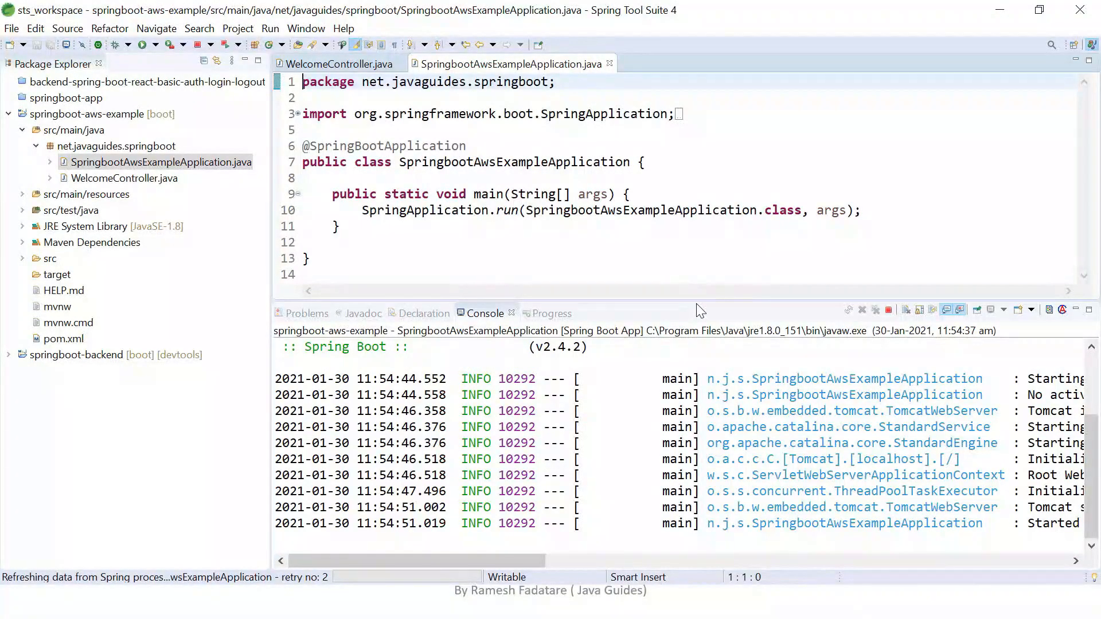
drag(700, 312, 691, 229)
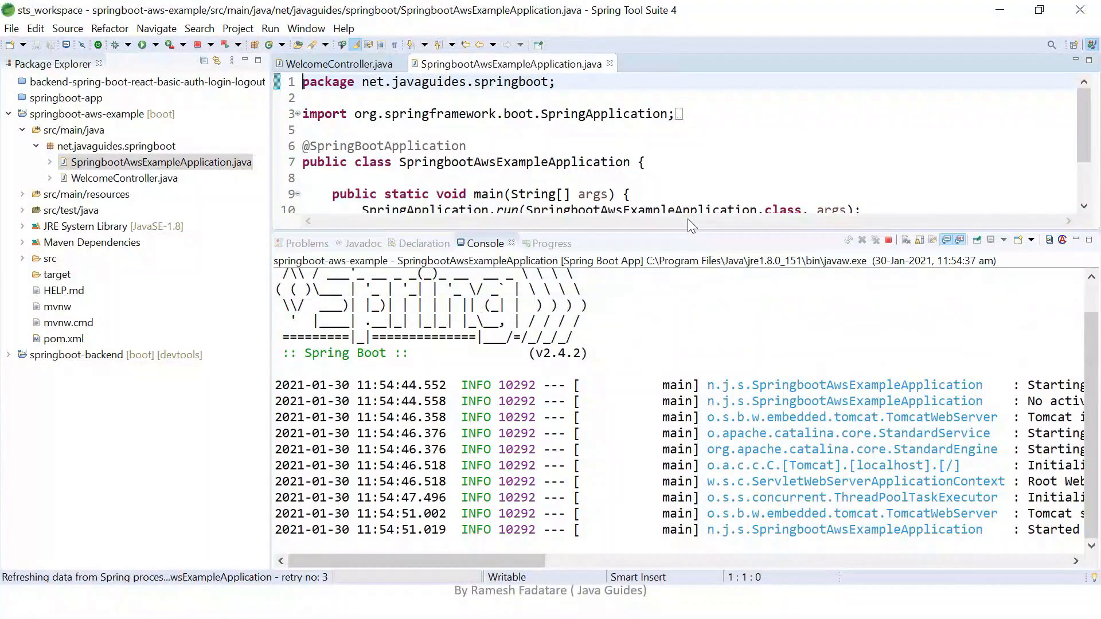
click(682, 173)
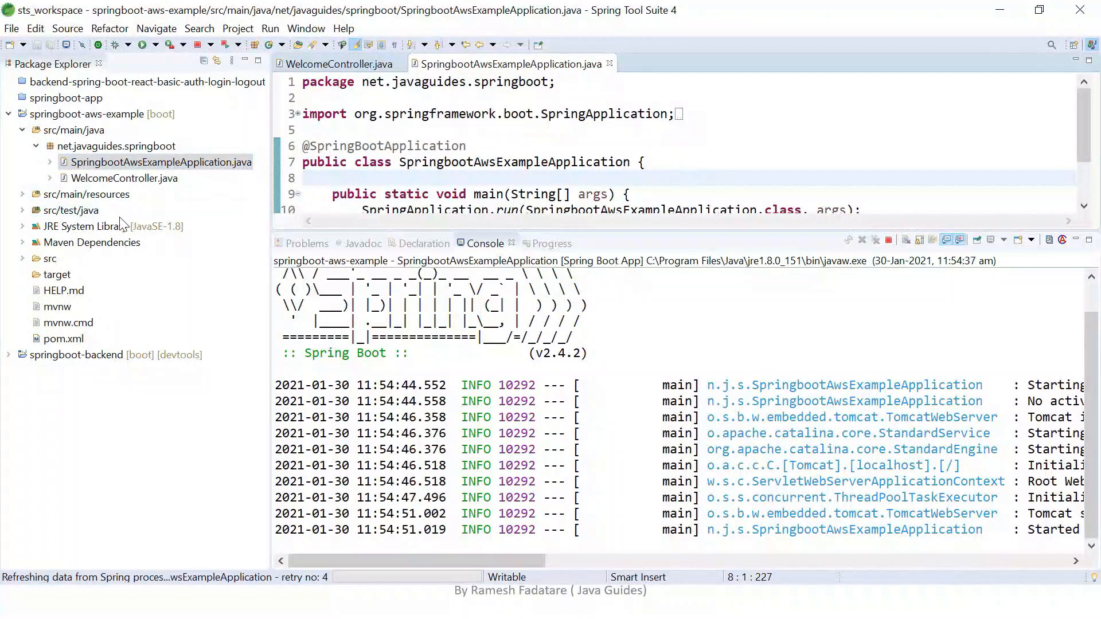
Open application.properties from src/main/resources and check the console's startup log for the Tomcat port.
click(23, 194)
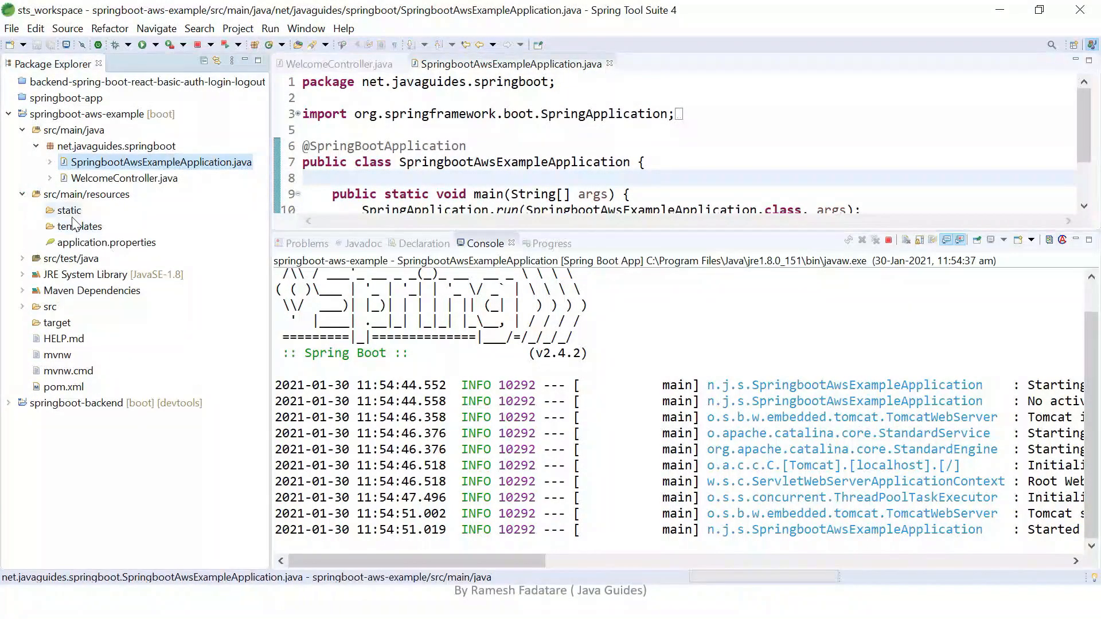
double_click(108, 245)
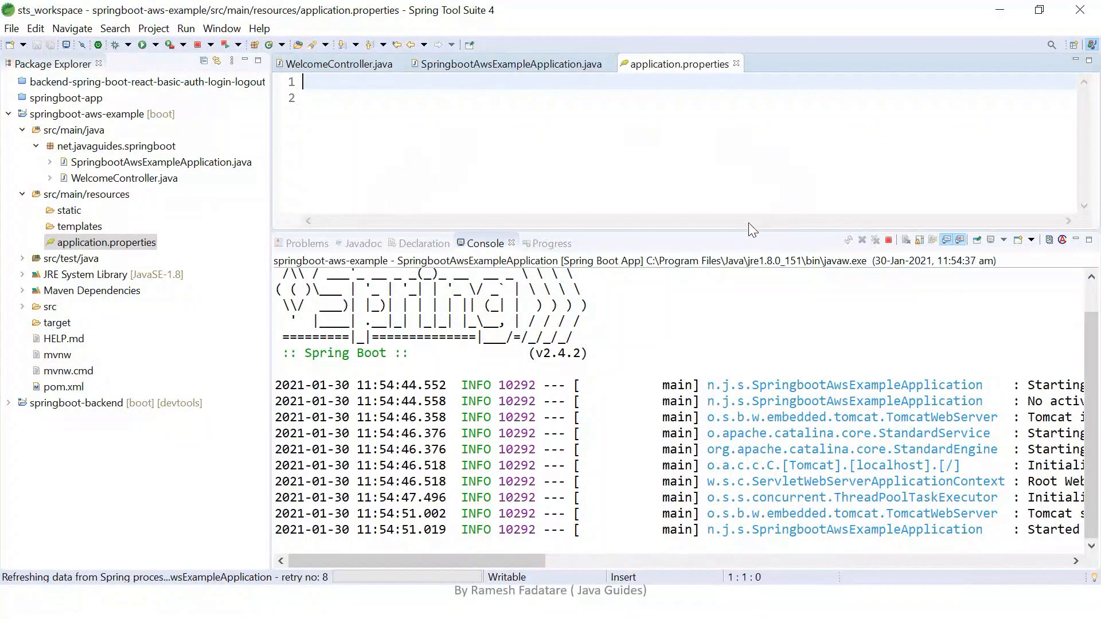
drag(716, 231, 715, 157)
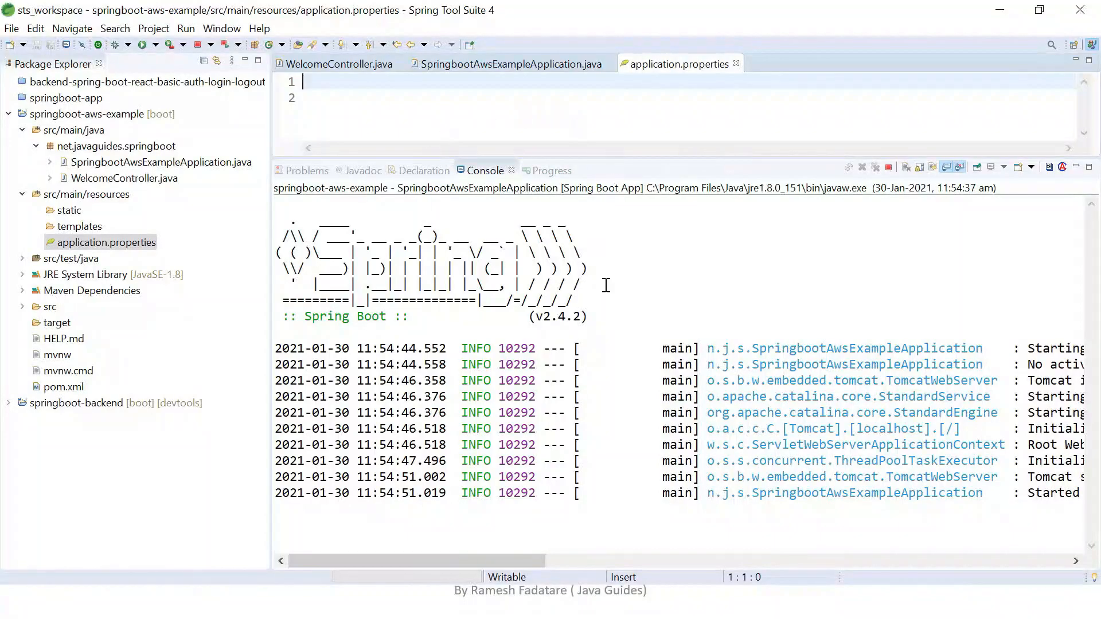
drag(500, 562, 639, 573)
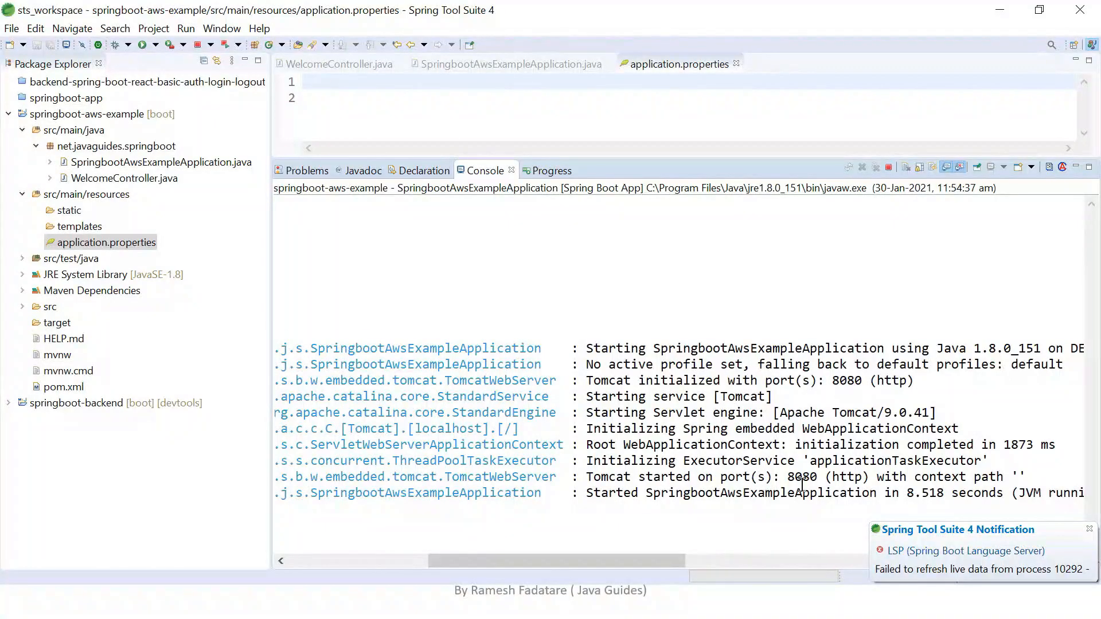
click(1089, 529)
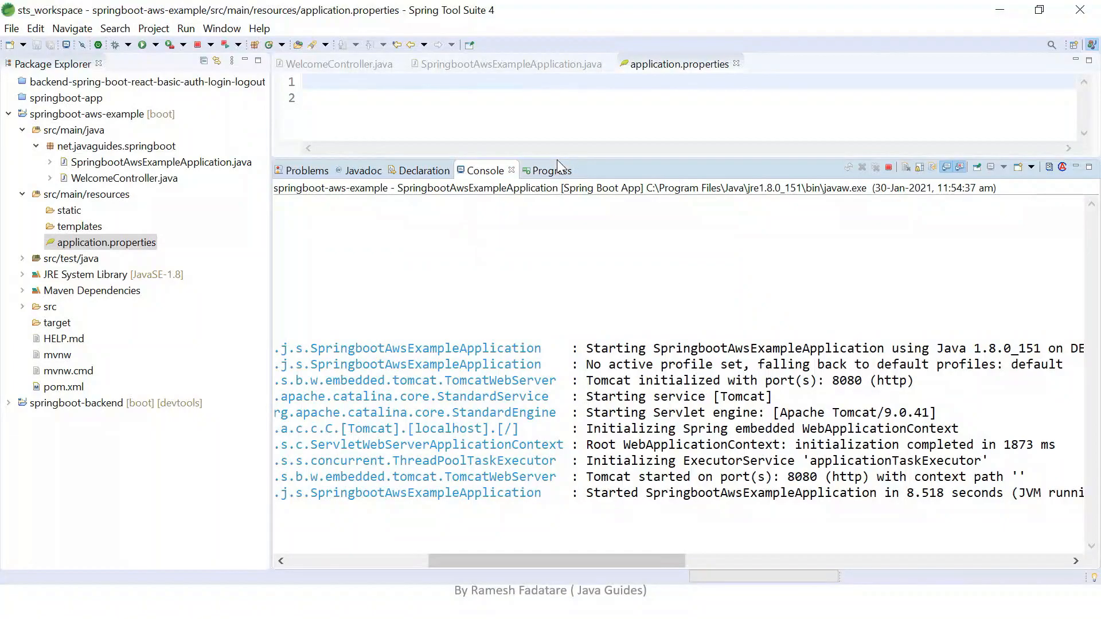
drag(556, 159, 567, 269)
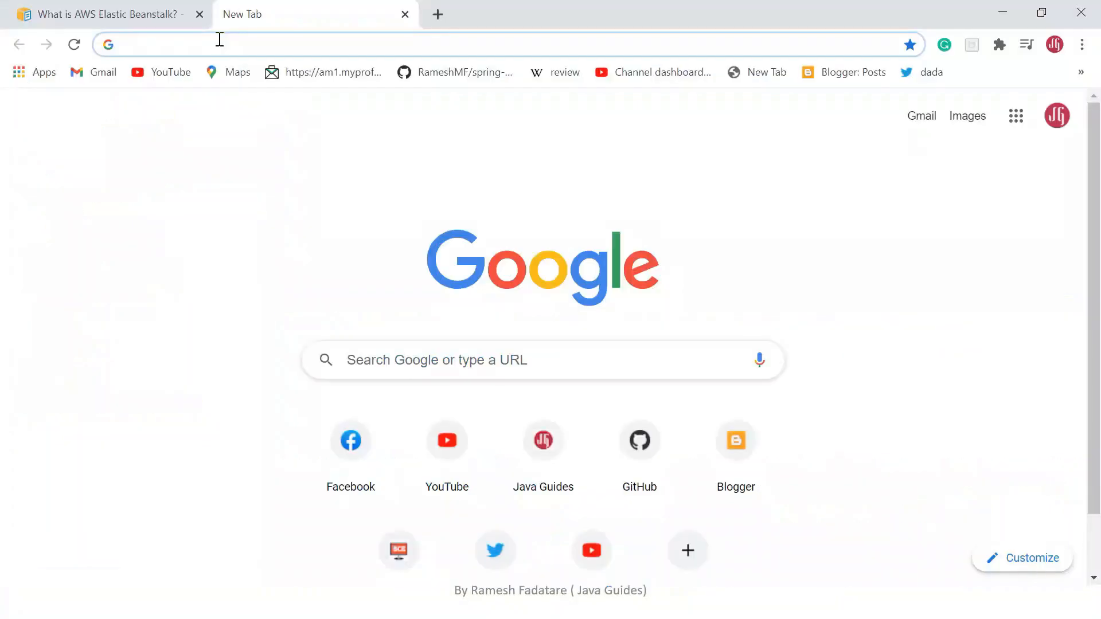
Switch to Chrome, load localhost:8080/welcome and check the text returned by the REST API.
text(lo)
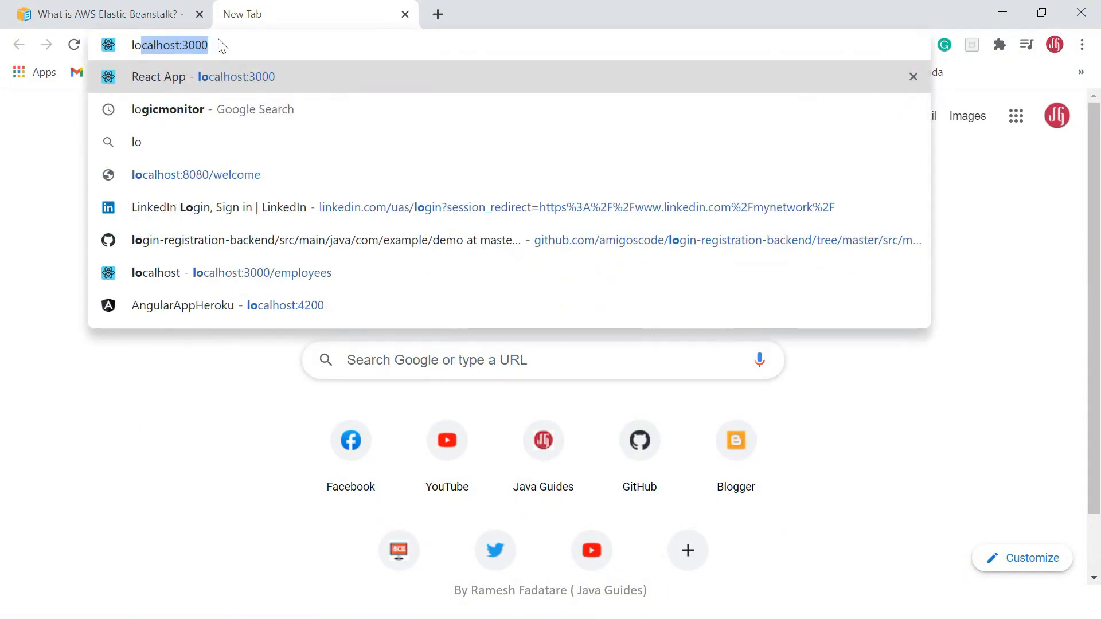
key(Down)
key(Down)
key(Down)
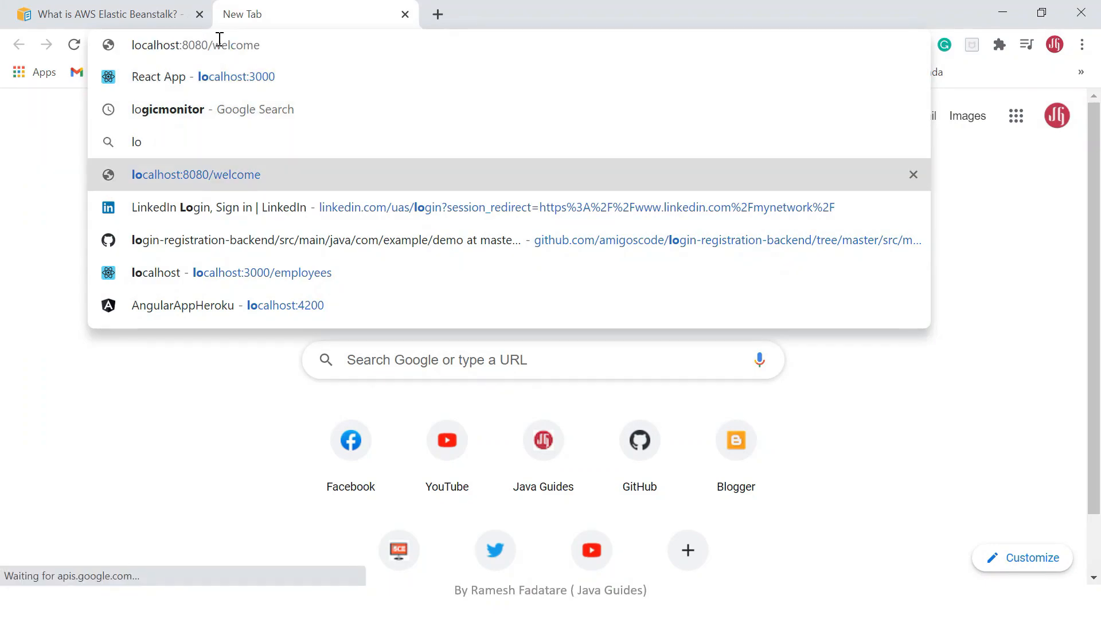
key(Return)
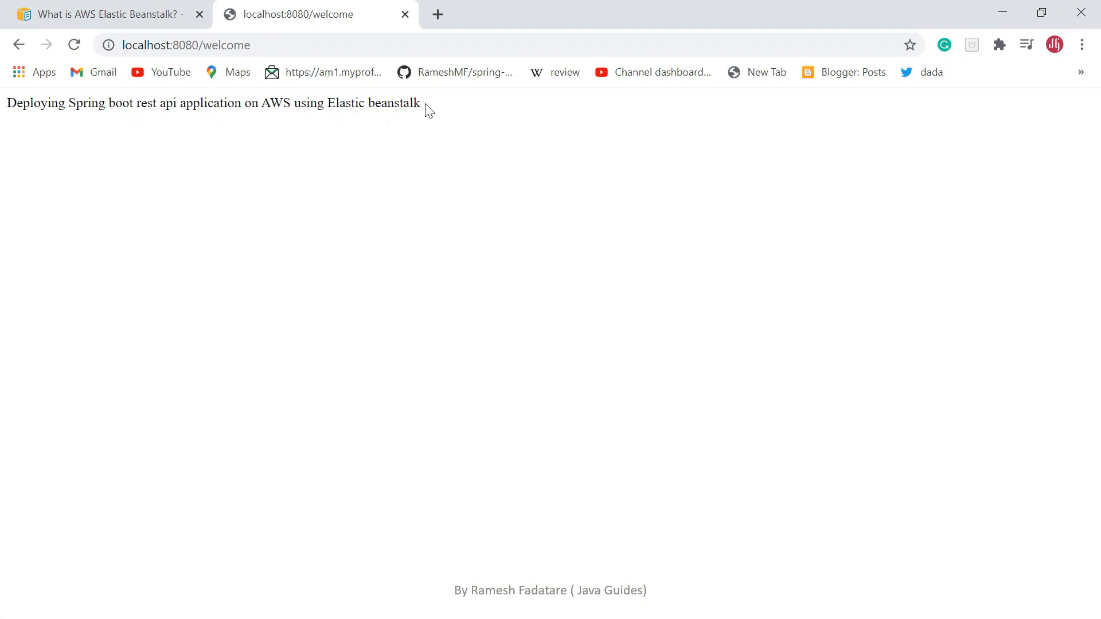
drag(430, 111, 5, 112)
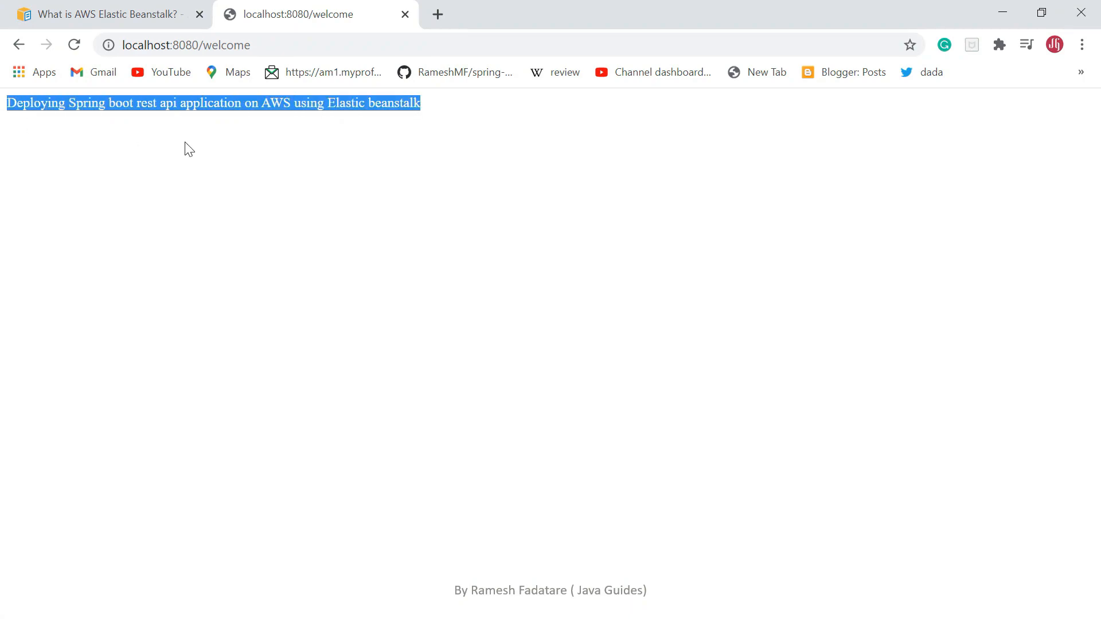
click(128, 140)
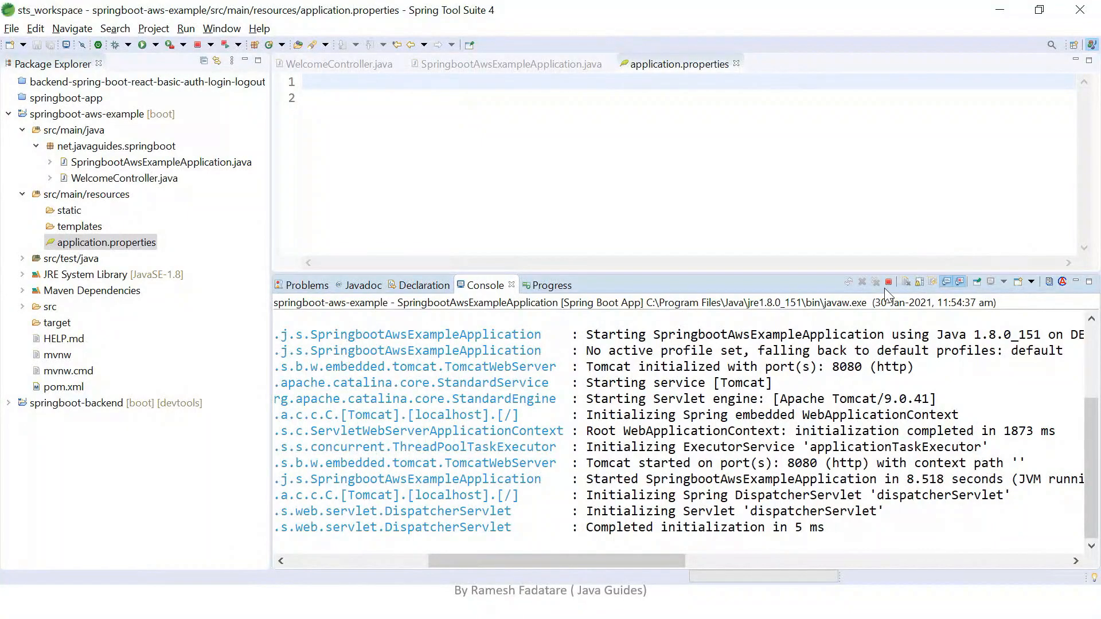
Stop the running Spring Boot application and open a Maven build configuration for the springboot-aws-example project.
click(888, 282)
click(700, 214)
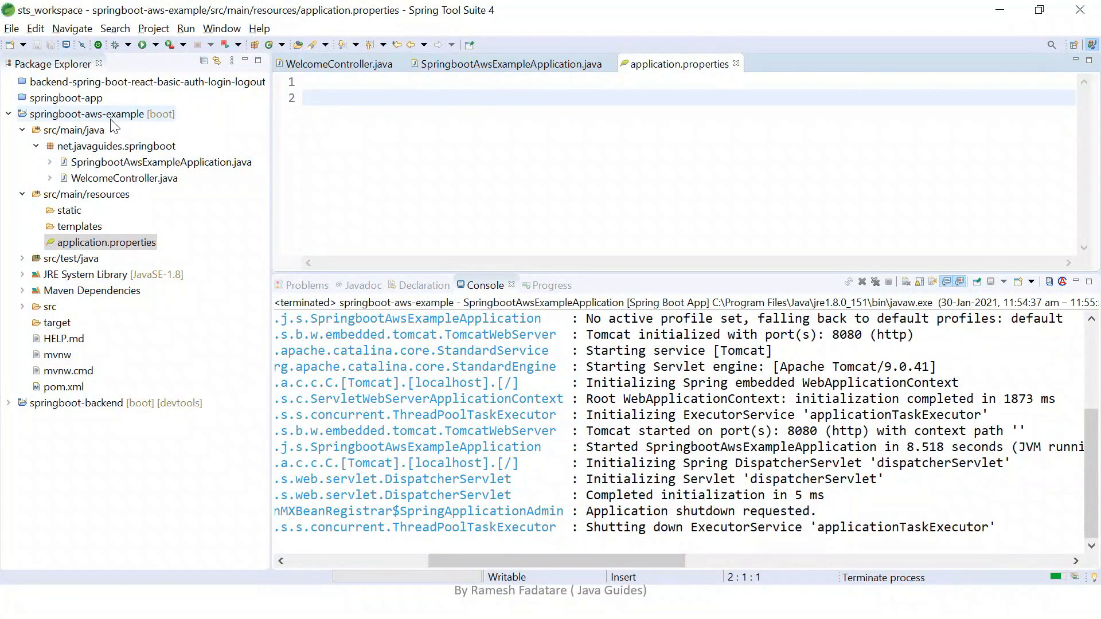
right_click(112, 117)
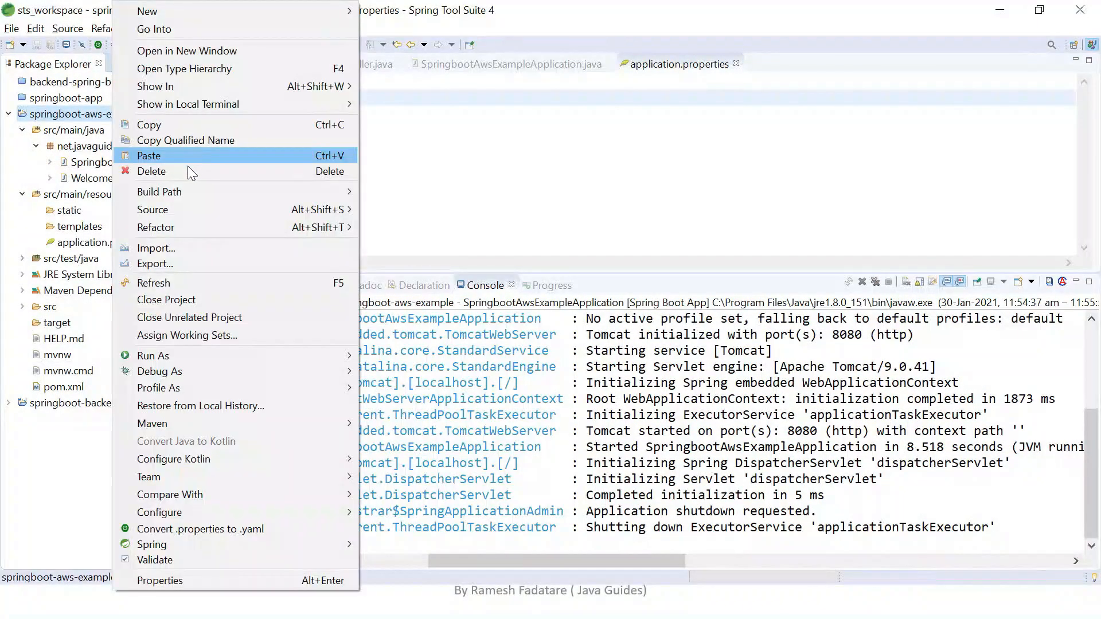
mouse_move(269, 356)
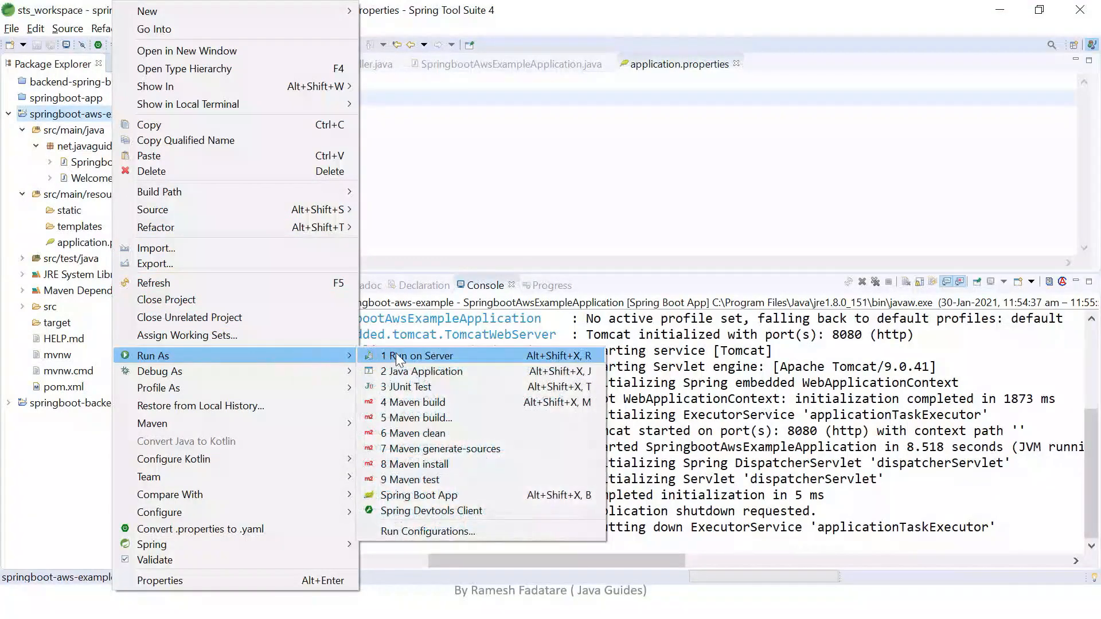
click(425, 404)
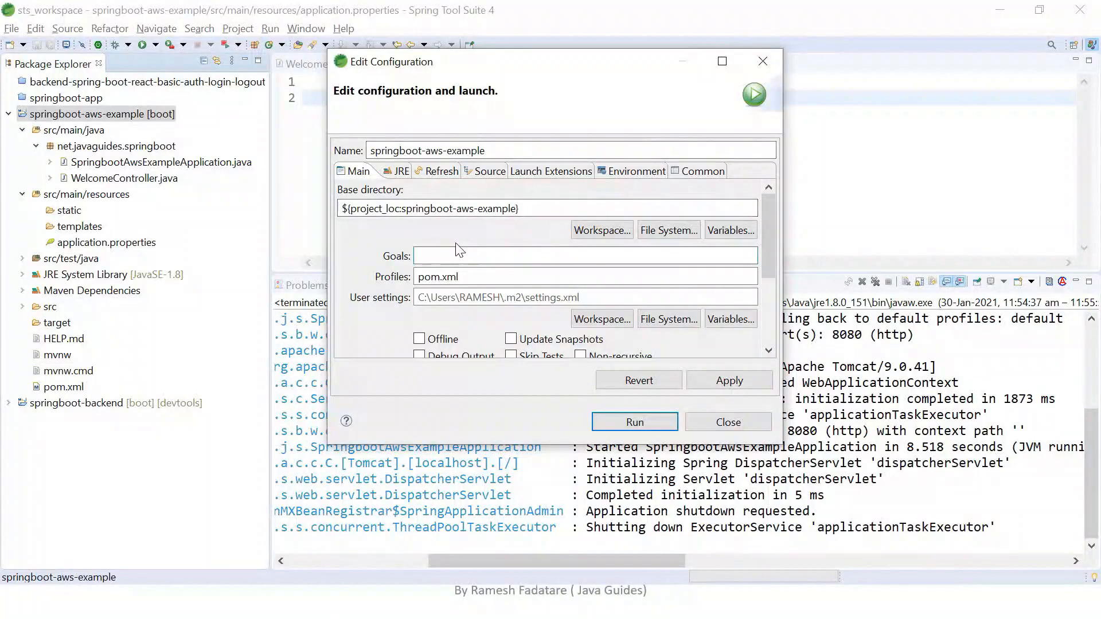
Set the Maven goals to "clean install", enable Skip Tests, apply the configuration and run the build.
text(clean i)
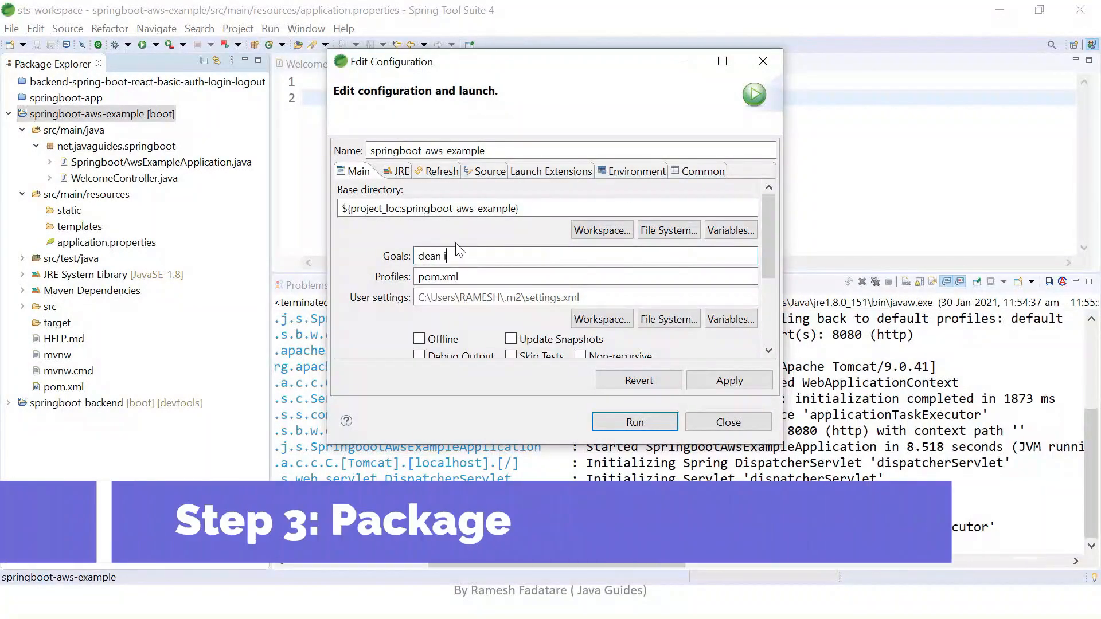
text(nstal)
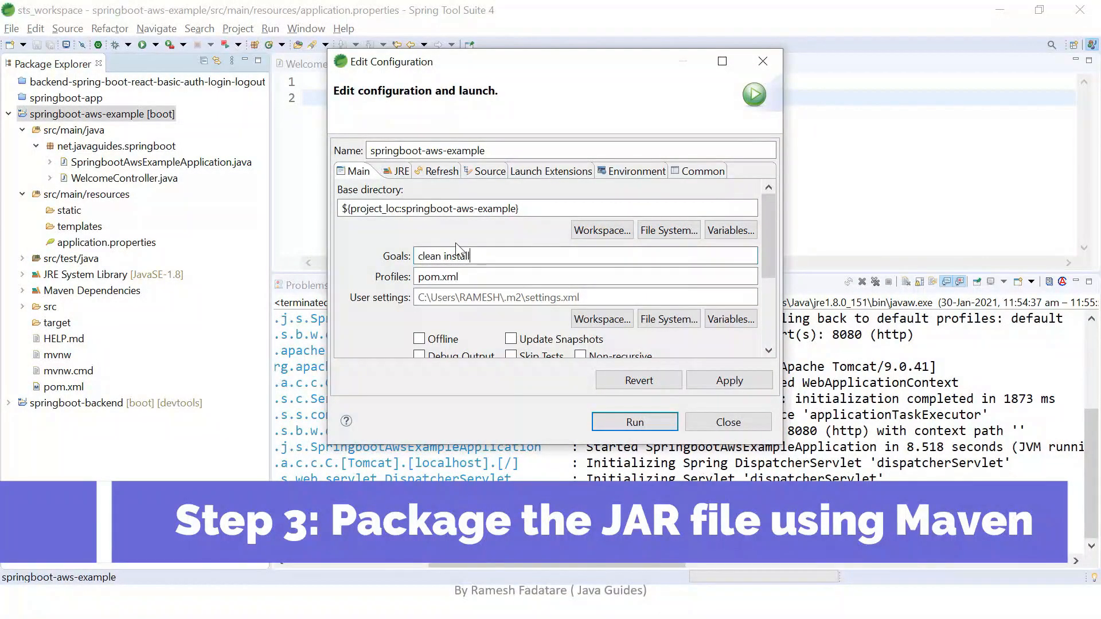
text(l)
click(511, 356)
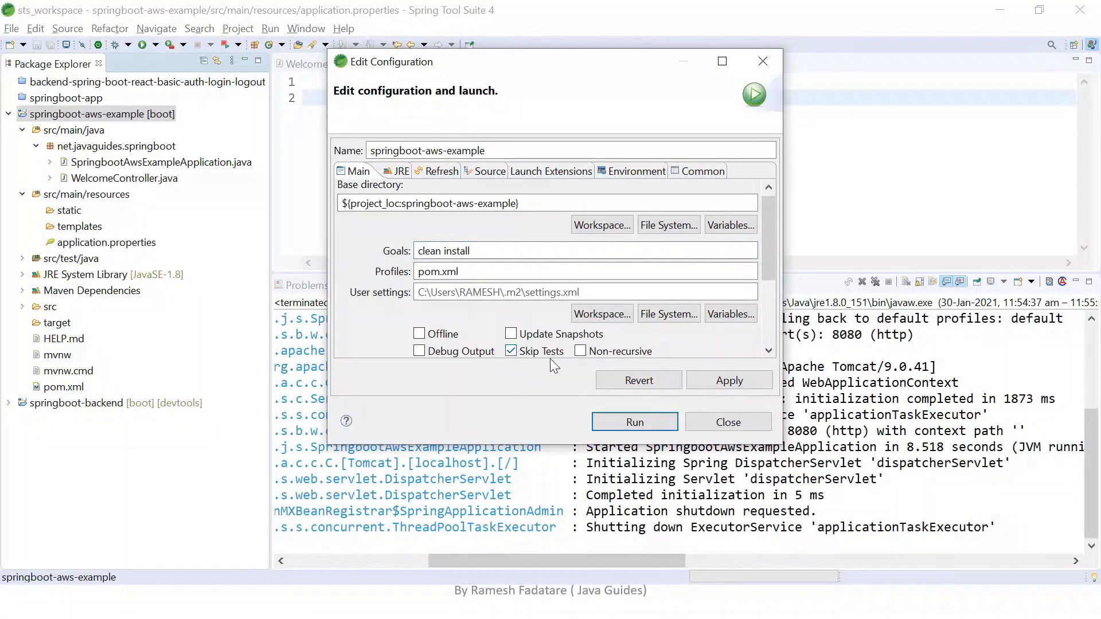
click(729, 381)
click(635, 422)
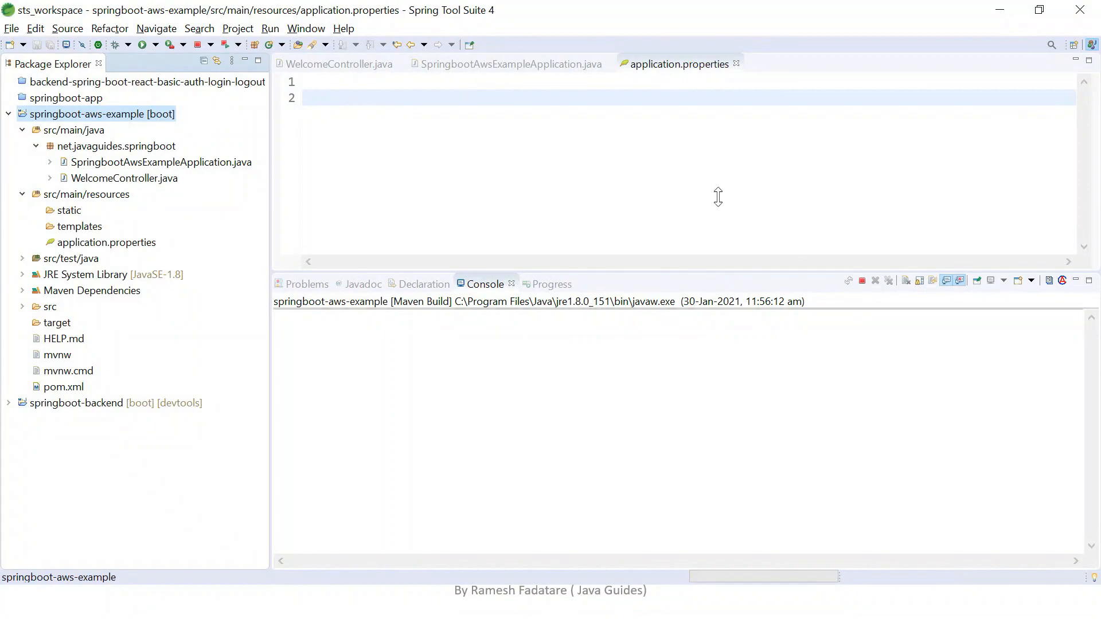
Enlarge the console area and examine the Maven build output for compilation errors.
drag(723, 273, 721, 148)
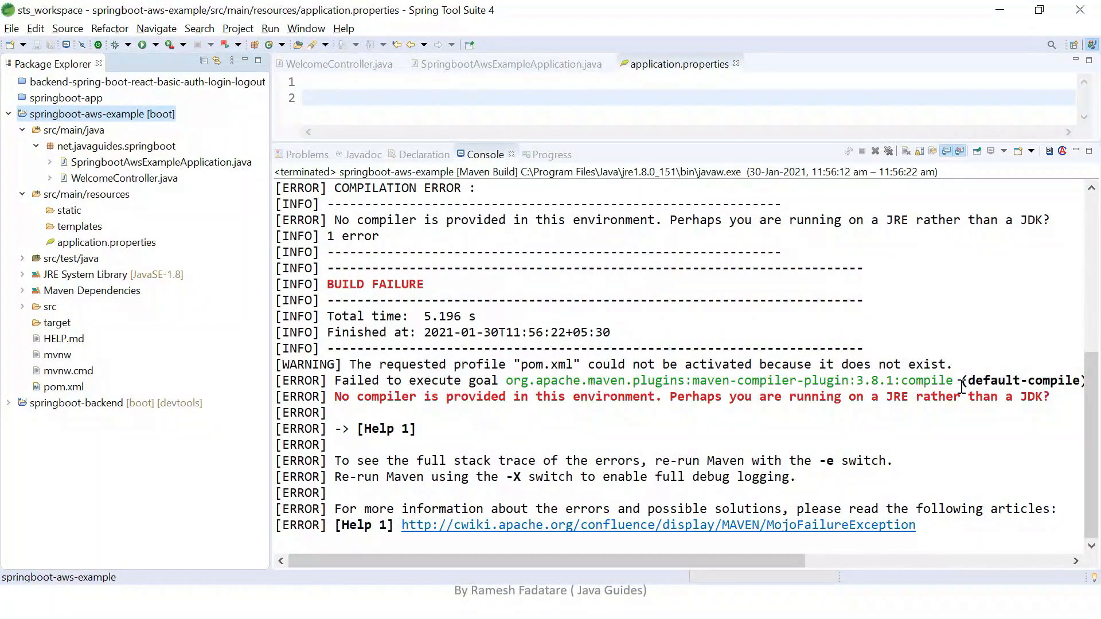
drag(1043, 397, 826, 398)
click(825, 381)
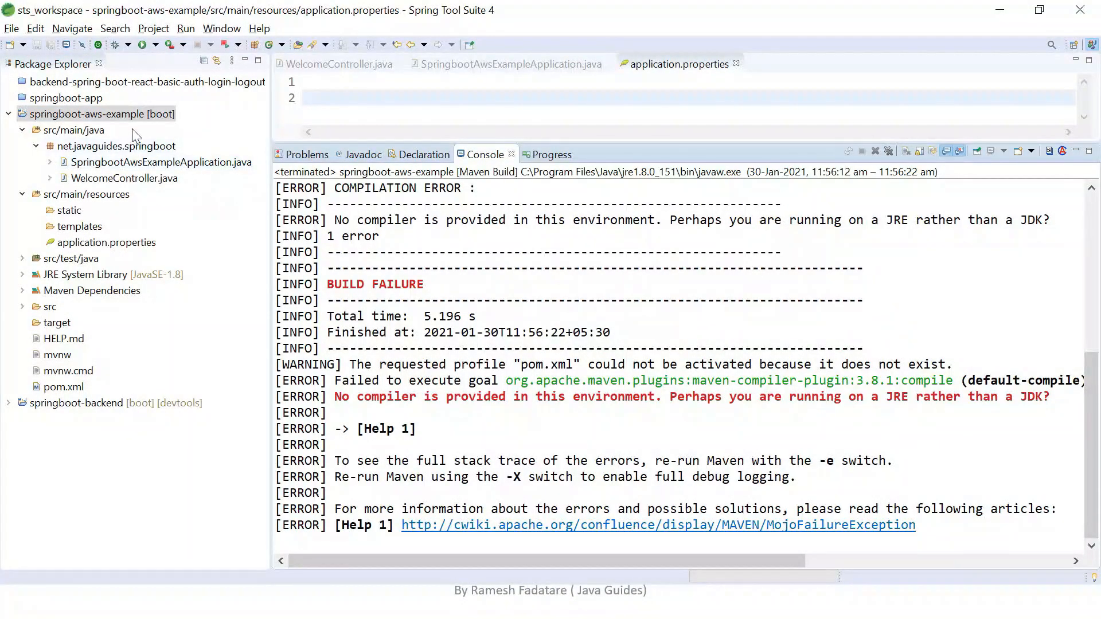
Open the Java build path configuration of springboot-aws-example and select JRE System Library [JavaSE-1.8] among its libraries.
right_click(135, 114)
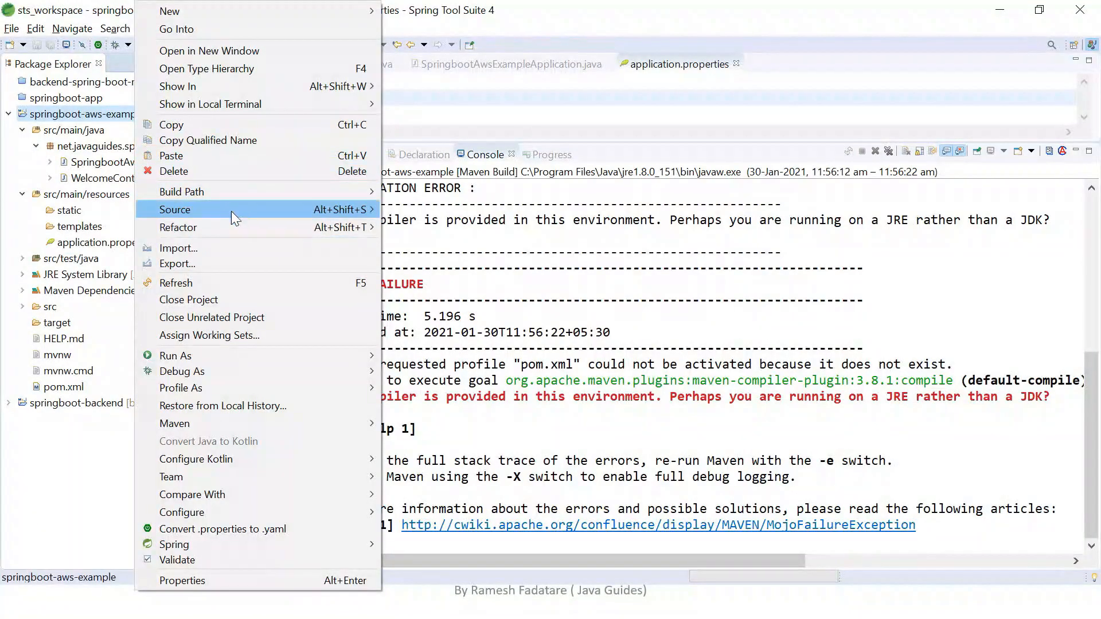
mouse_move(293, 192)
click(446, 277)
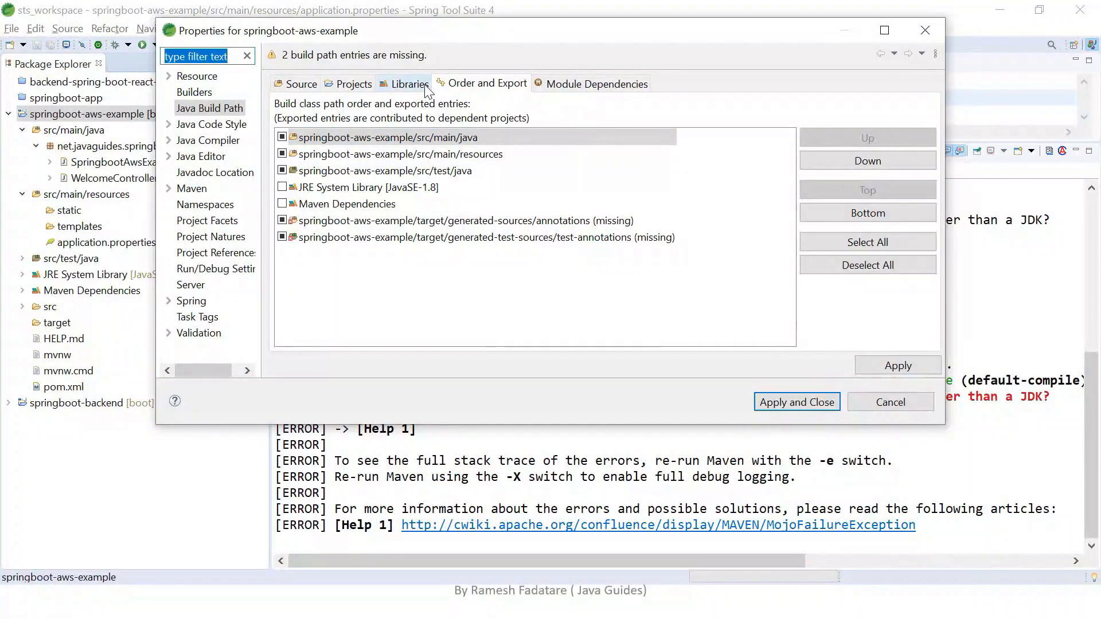
click(425, 88)
click(404, 126)
click(356, 141)
click(371, 123)
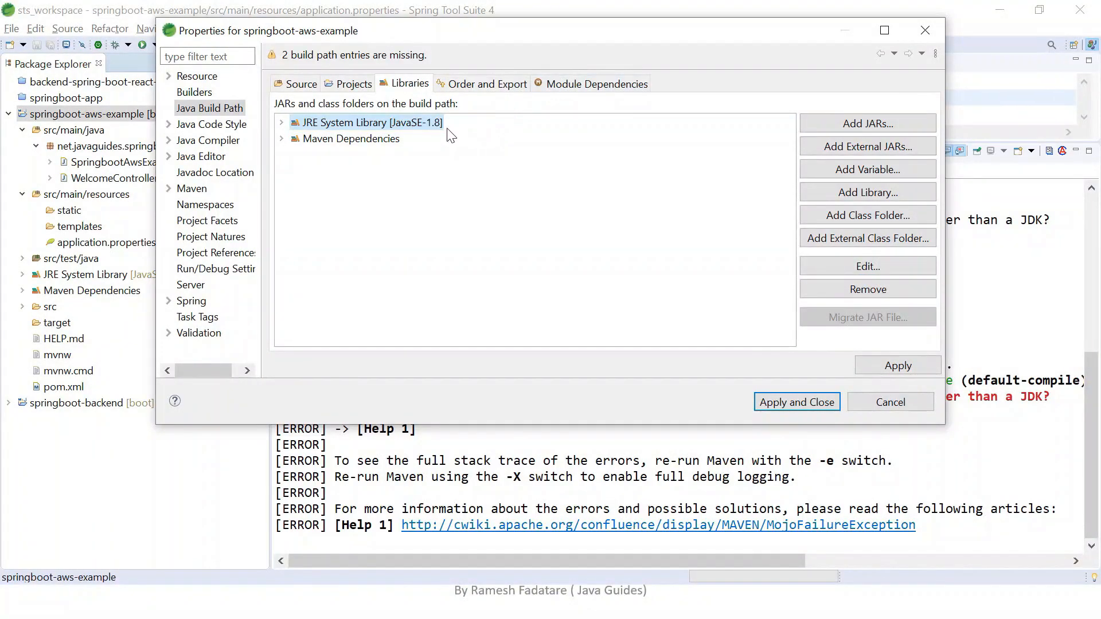
Edit the JRE System Library to use an alternate JRE and open the list of installed JREs.
click(868, 266)
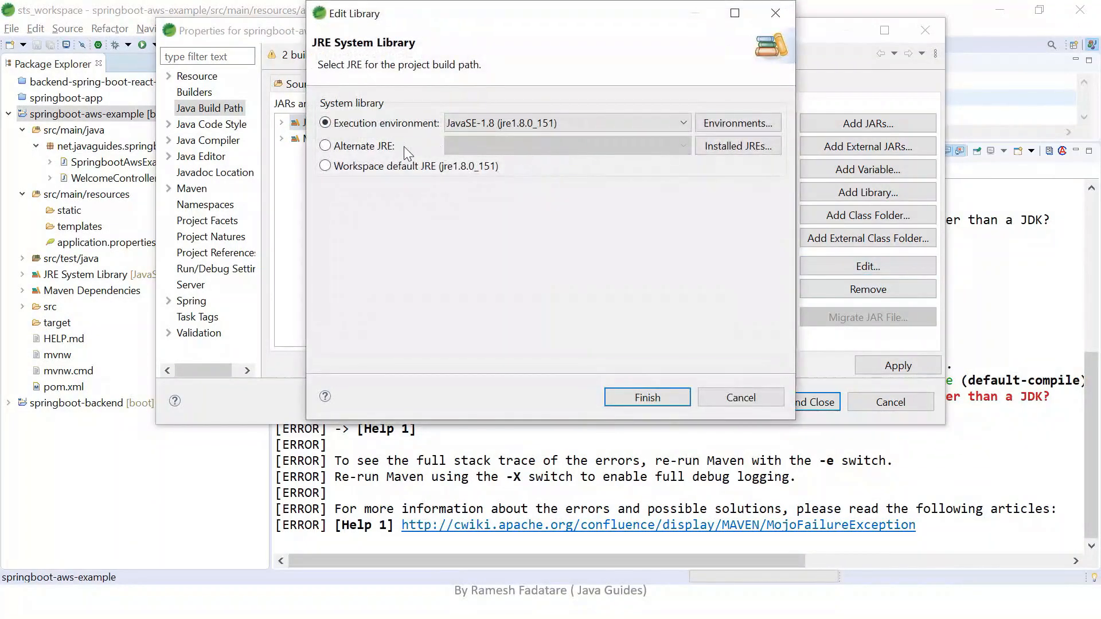
click(379, 148)
click(736, 147)
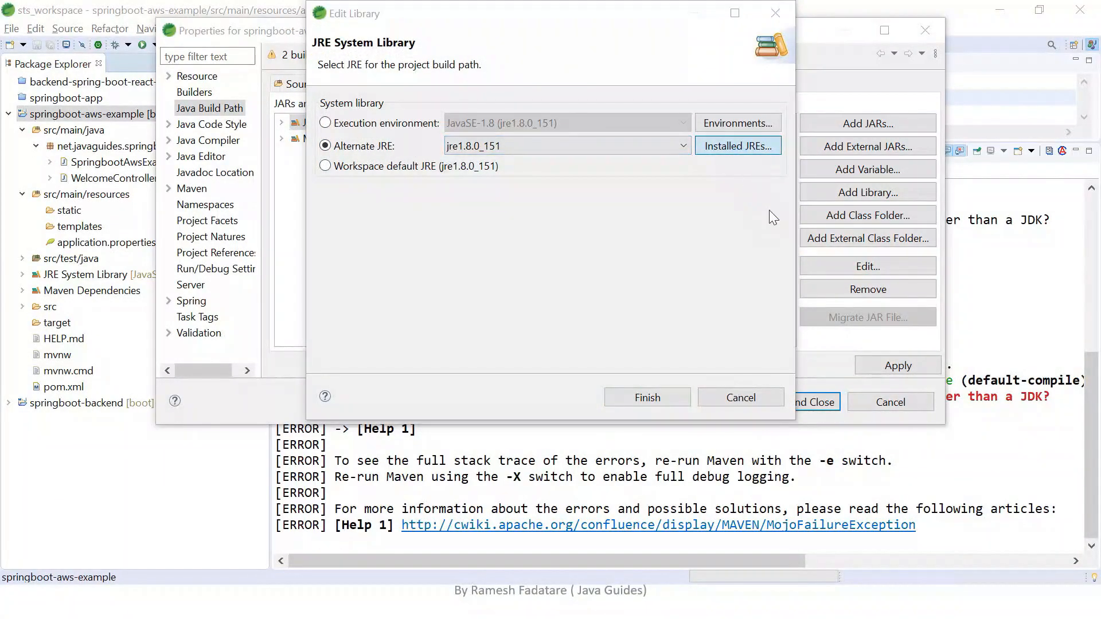
Add a Standard VM to the installed JREs with C:\Program Files\Java\jdk1.8.0_151 as its JRE home.
click(720, 136)
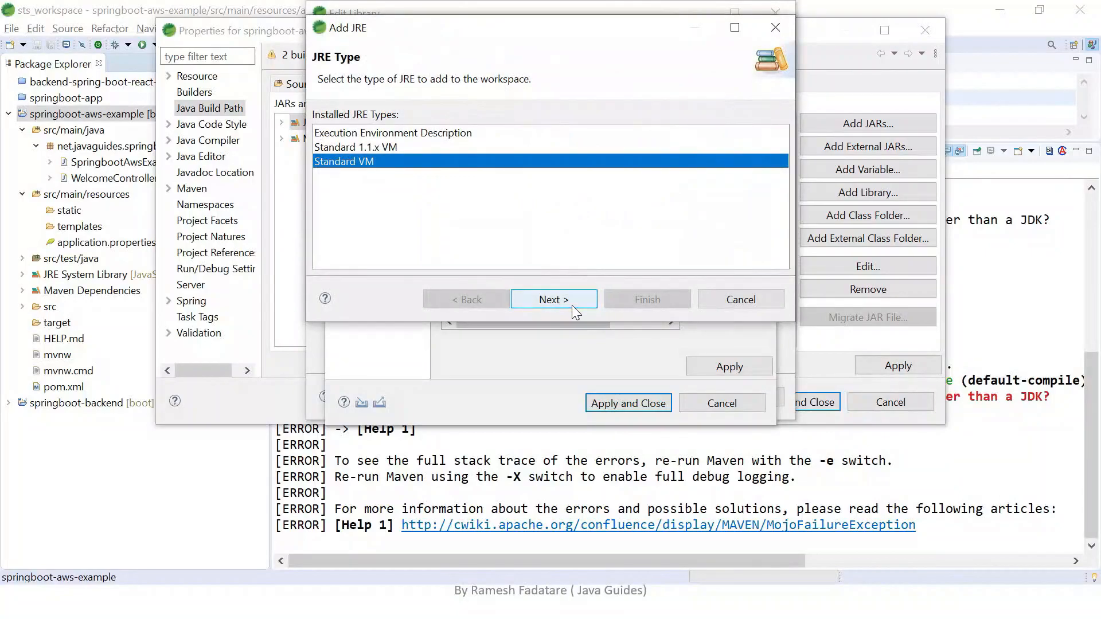
click(549, 299)
click(742, 119)
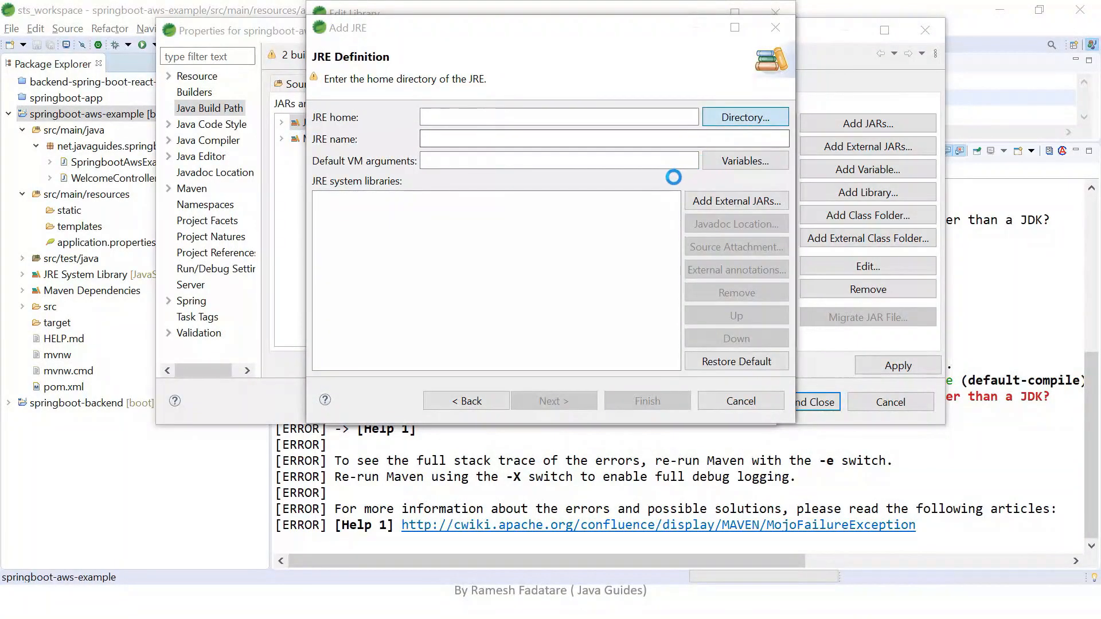
scroll(443, 304, down, 5)
click(372, 283)
click(538, 280)
double_click(538, 280)
click(496, 328)
double_click(495, 328)
click(507, 166)
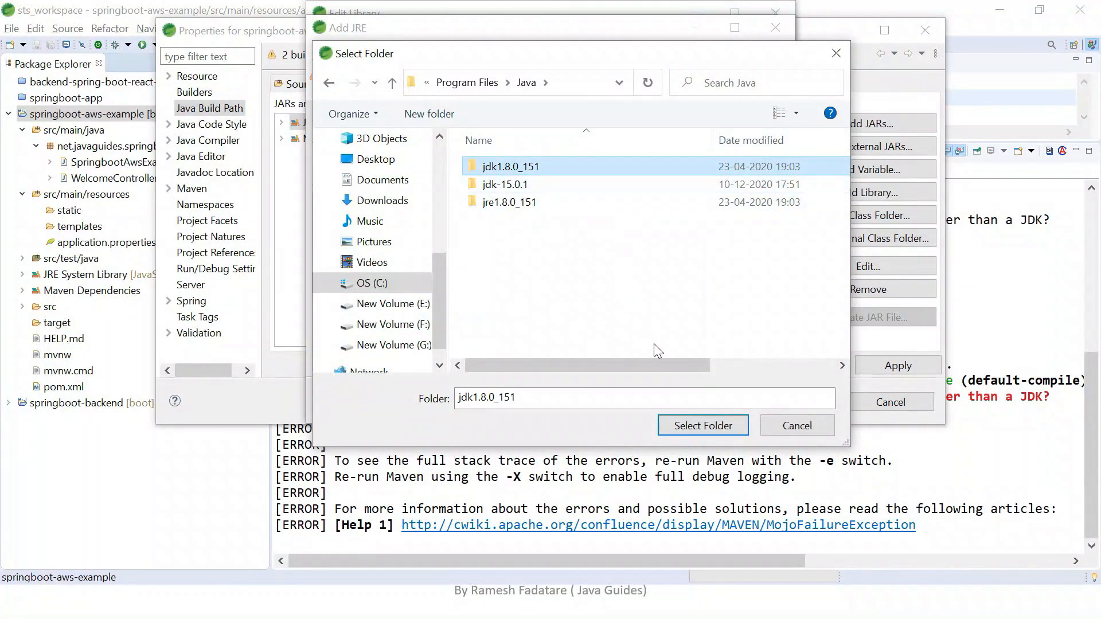
click(695, 425)
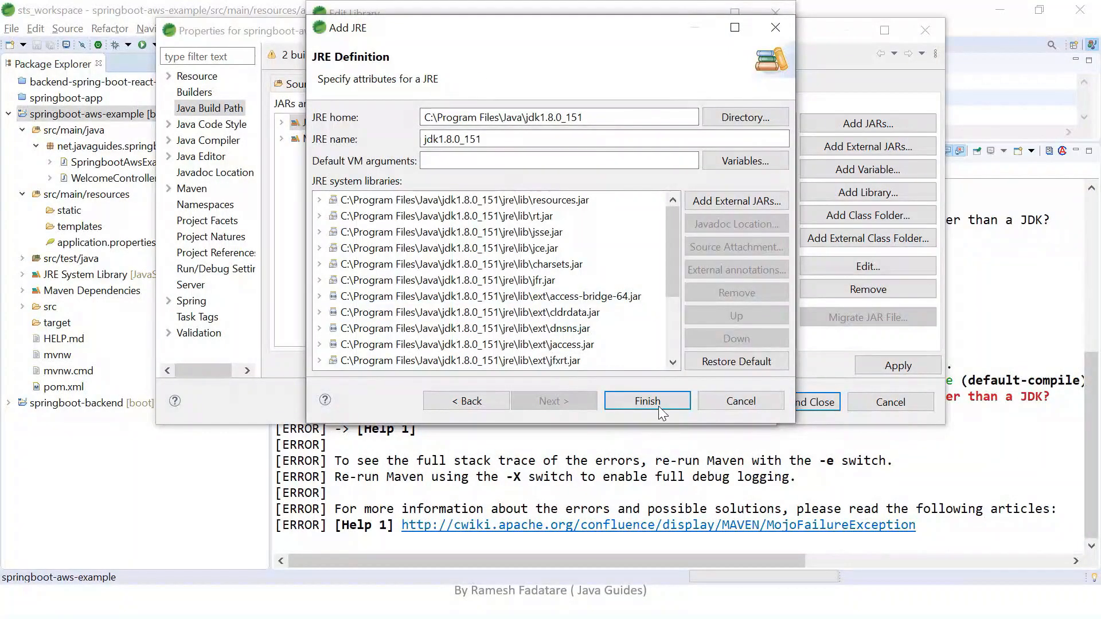
click(643, 401)
Make jdk1.8.0_151 the default installed JRE and apply the preferences.
click(450, 153)
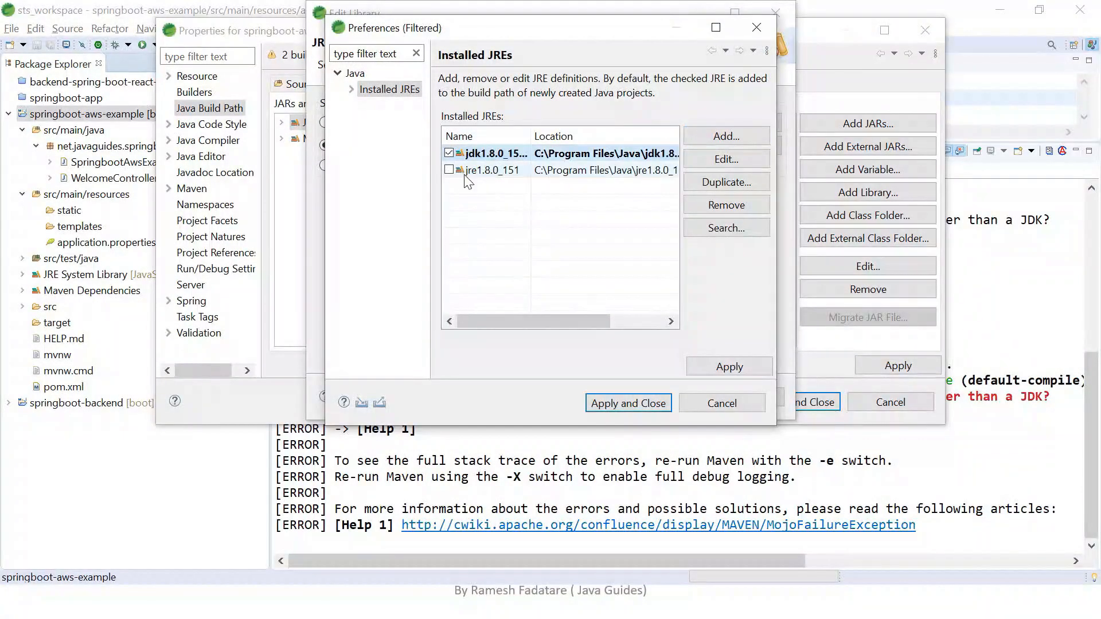
click(728, 366)
click(628, 404)
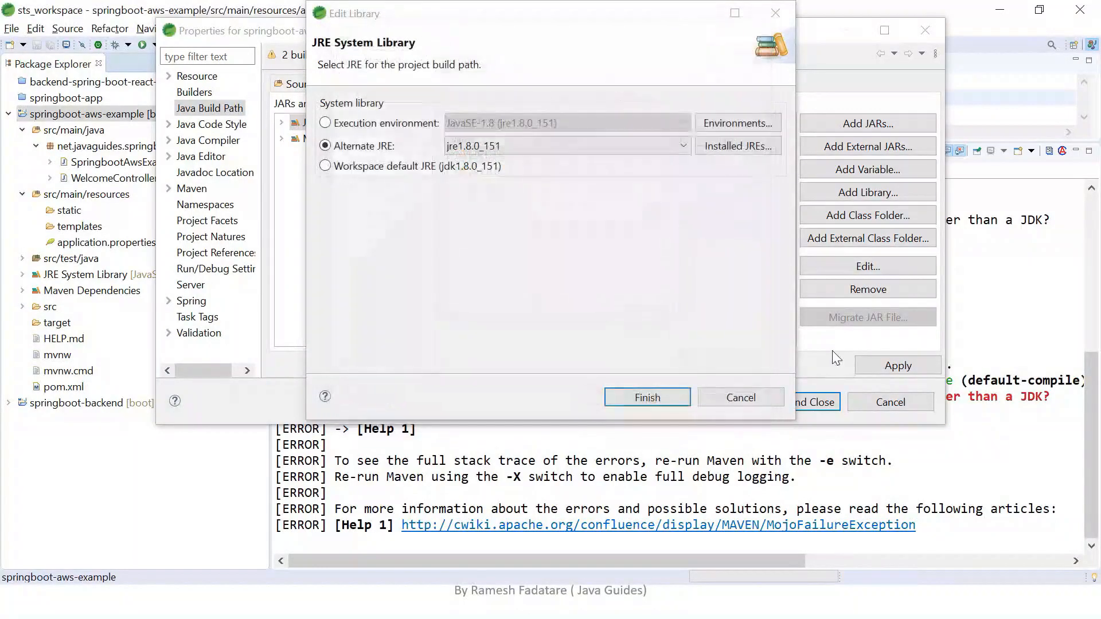
Set the library's alternate JRE to jdk1.8.0_151 and apply the build path changes to the project.
click(511, 146)
click(510, 161)
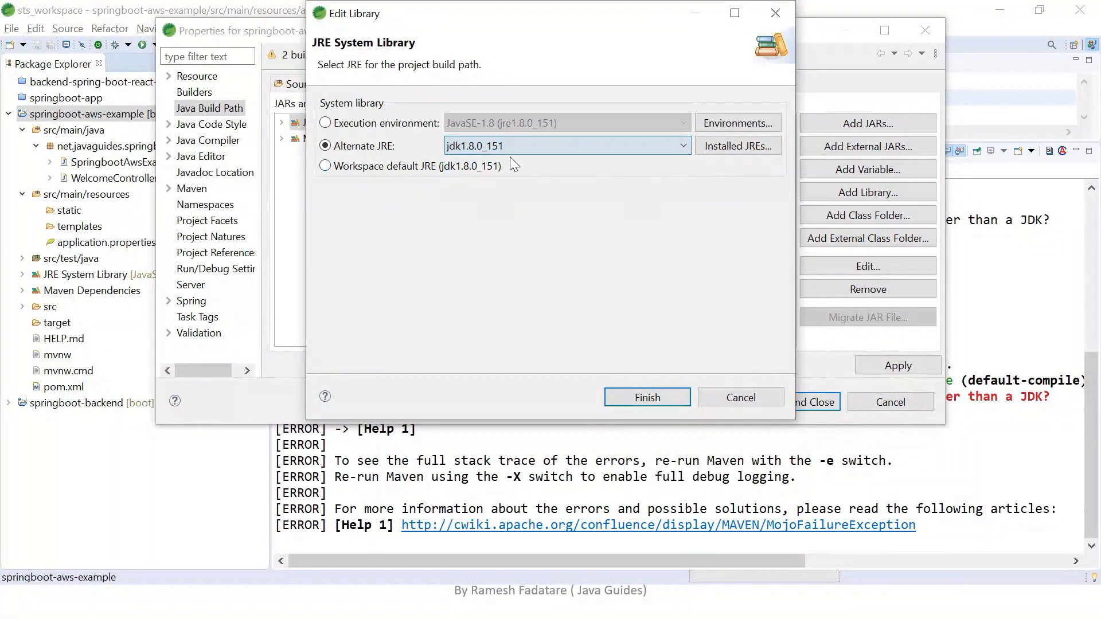
click(647, 398)
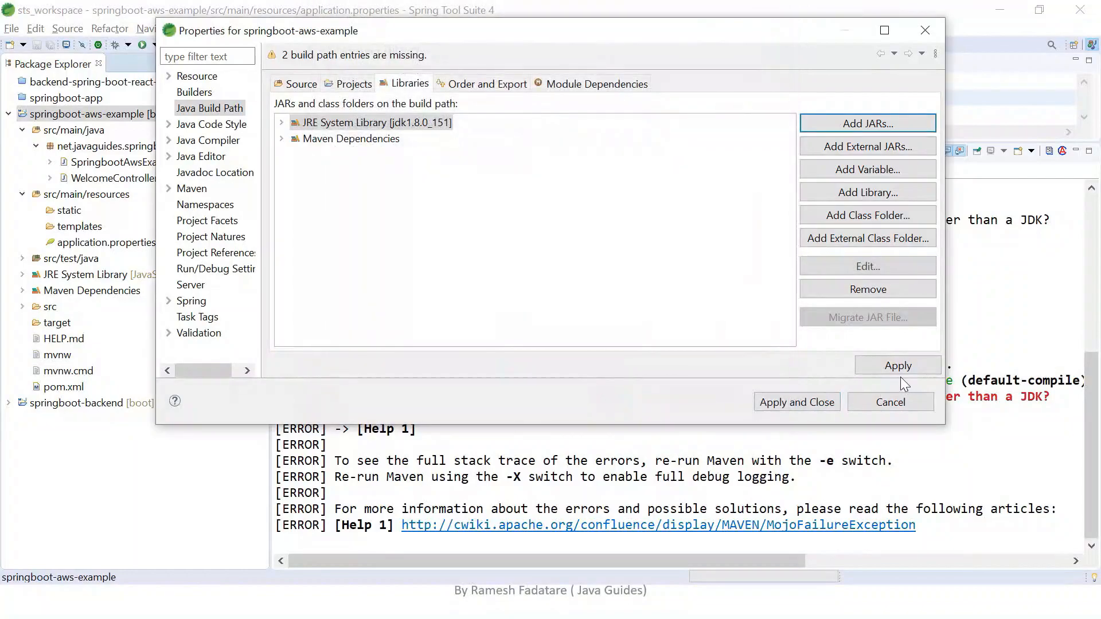
click(817, 402)
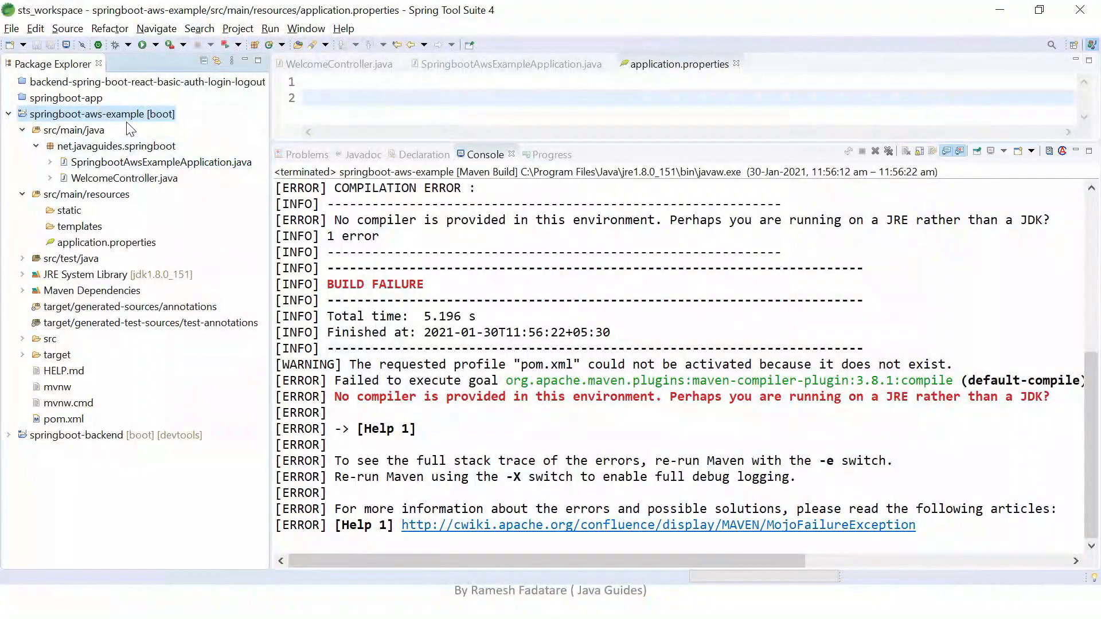
Run the Maven build of springboot-aws-example again and check the build status in the enlarged console.
right_click(207, 247)
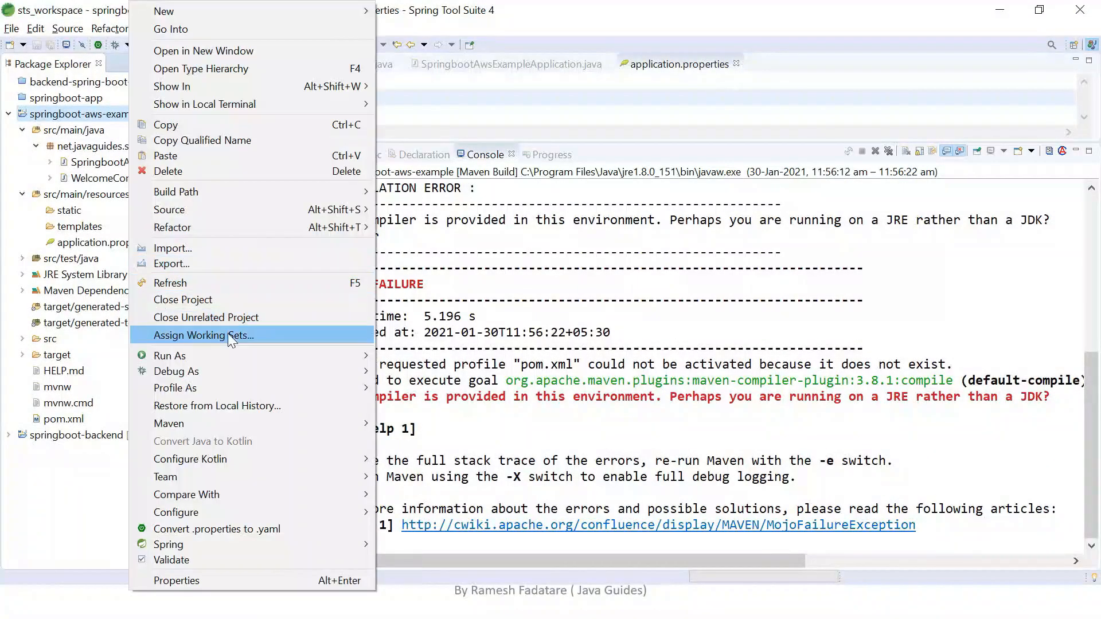
mouse_move(286, 357)
click(437, 402)
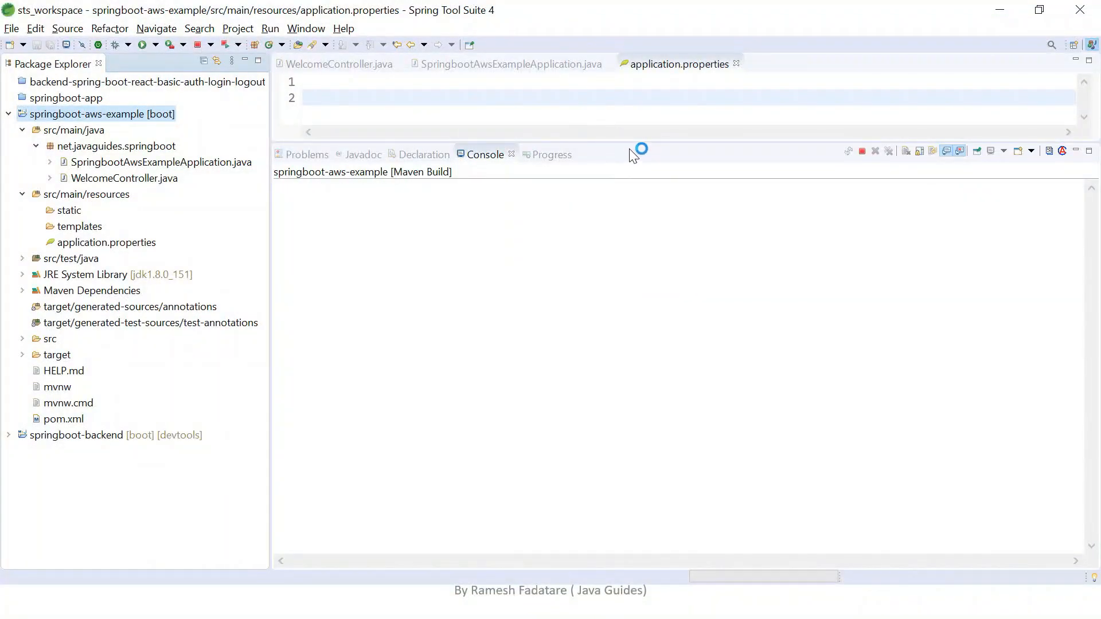
drag(627, 140, 627, 123)
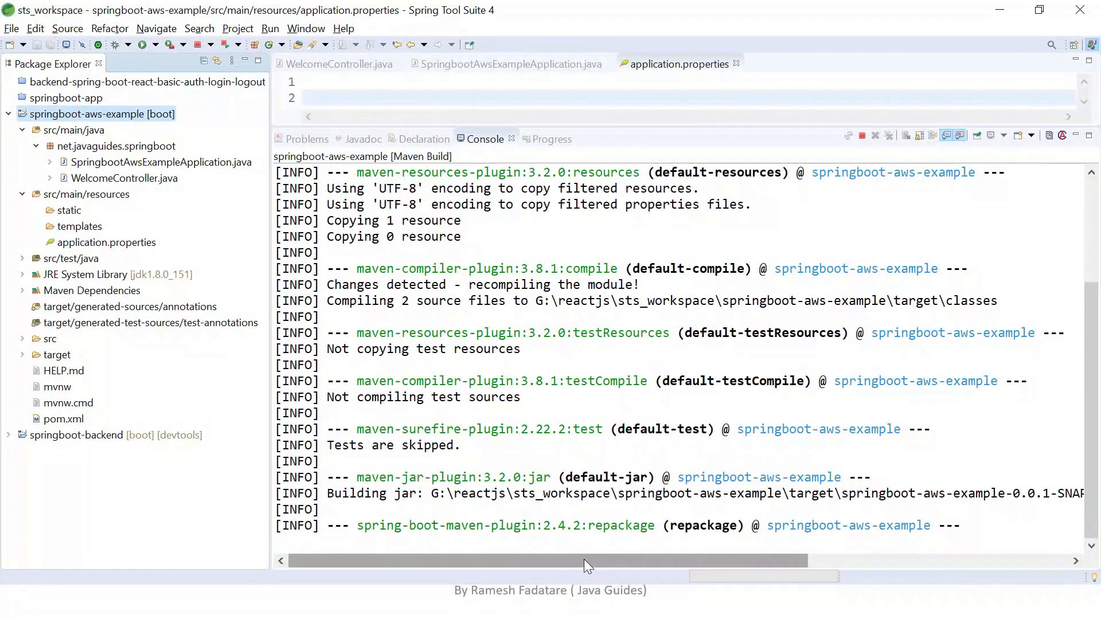
mouse_move(585, 559)
mouse_down()
mouse_move(655, 560)
mouse_move(583, 559)
mouse_up()
drag(321, 444, 442, 450)
click(482, 451)
Refresh springboot-aws-example, expand its target folder and widen the Package Explorer to show the full JAR file names.
click(83, 113)
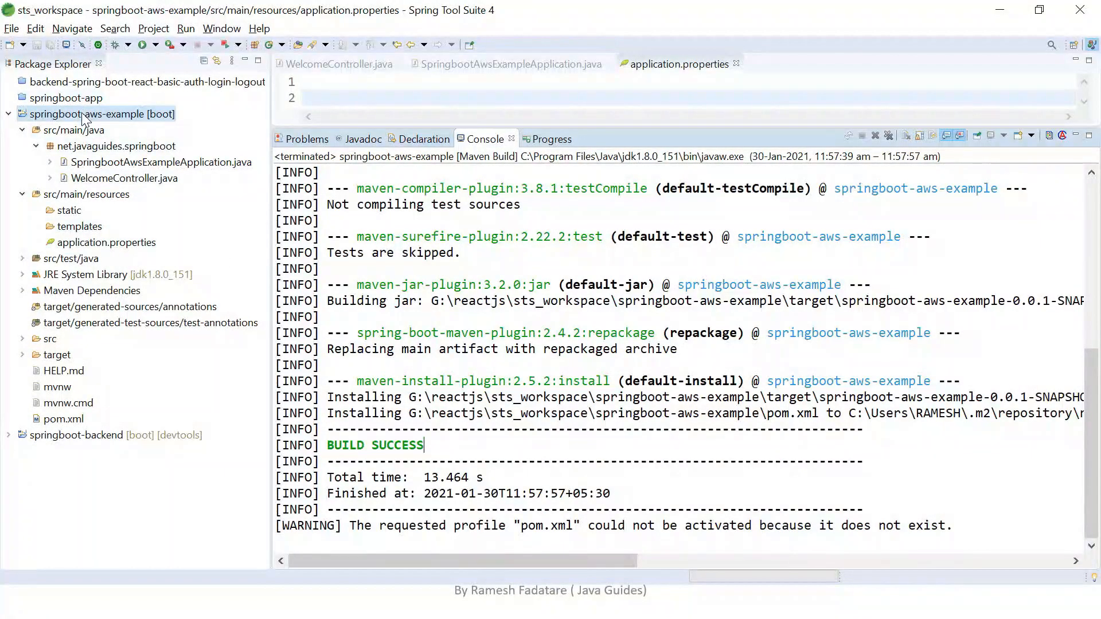
right_click(84, 113)
click(137, 282)
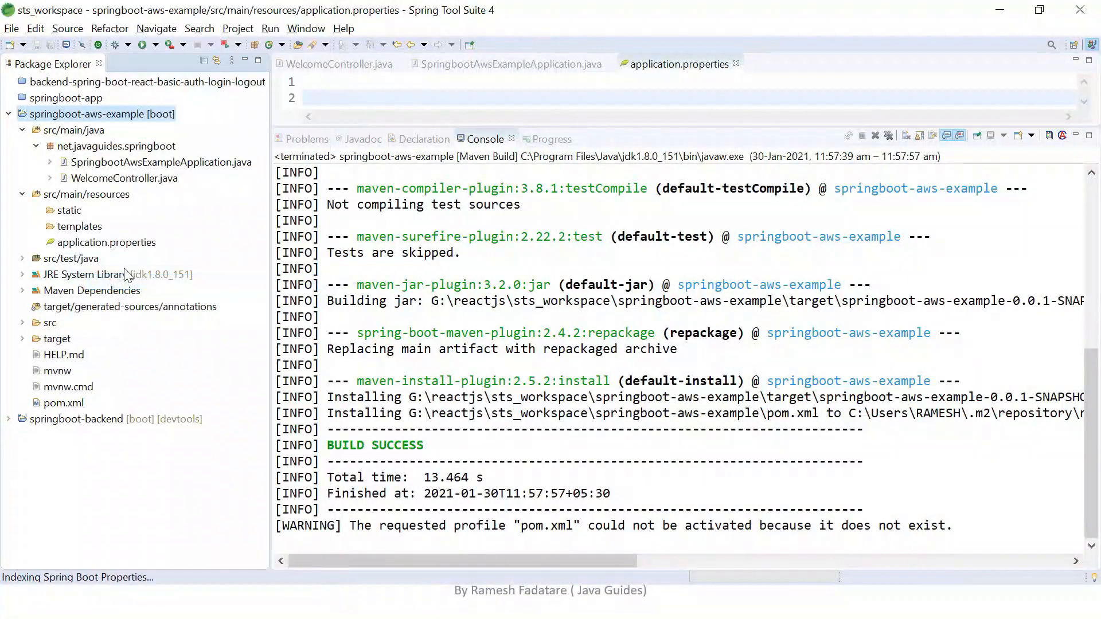
click(26, 338)
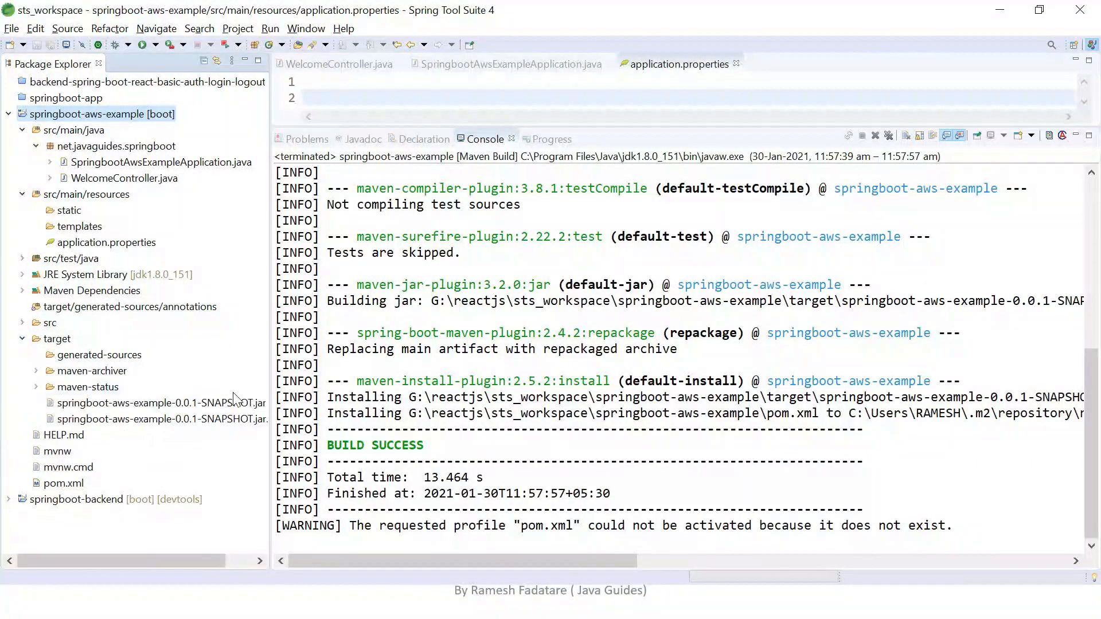
drag(167, 561, 196, 562)
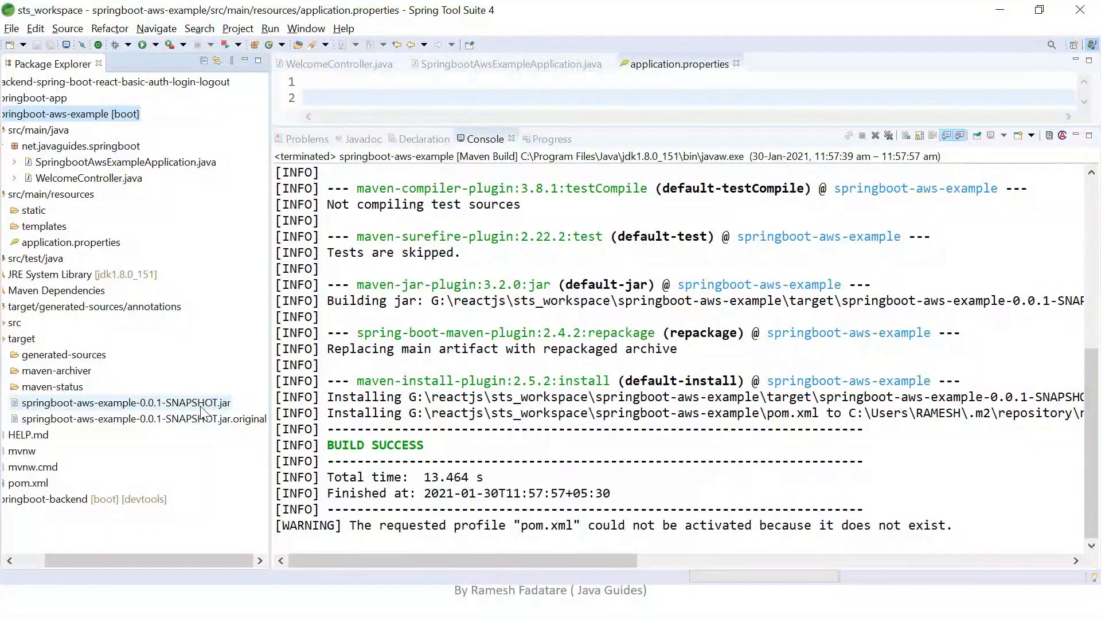
click(163, 402)
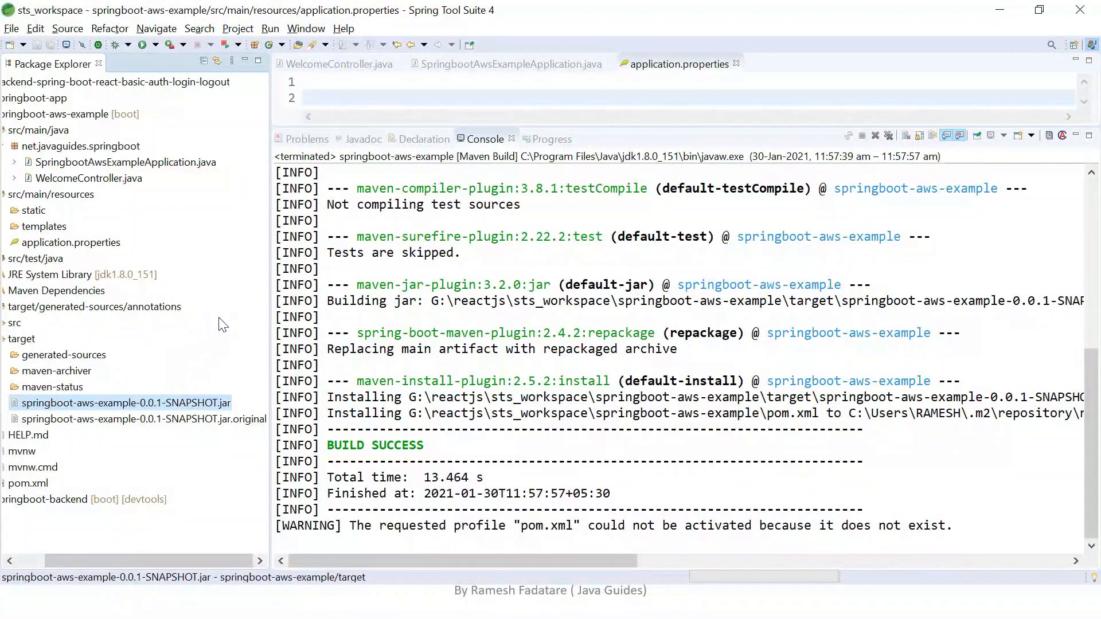
drag(269, 341, 429, 345)
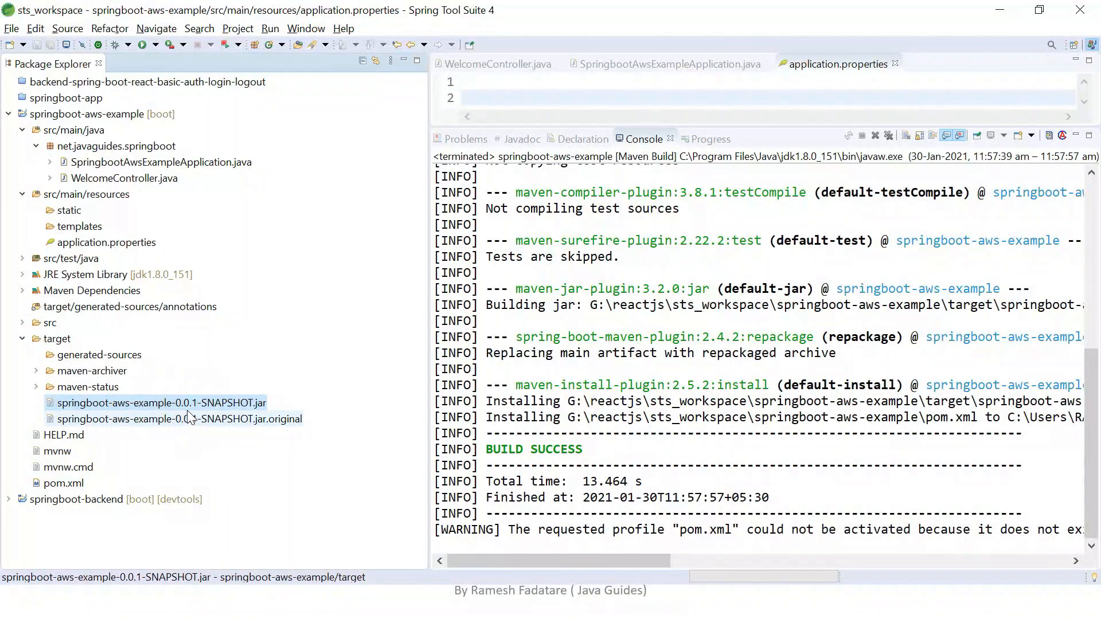
Open pom.xml and insert a finalName element at the start of its build section.
click(62, 483)
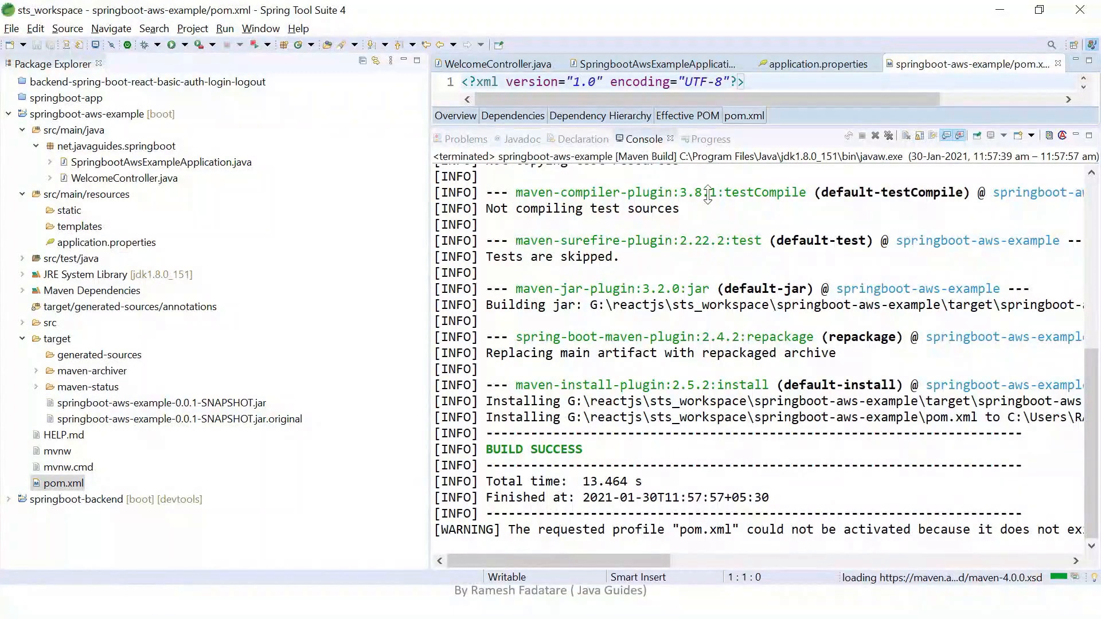
scroll(877, 289, down, 4)
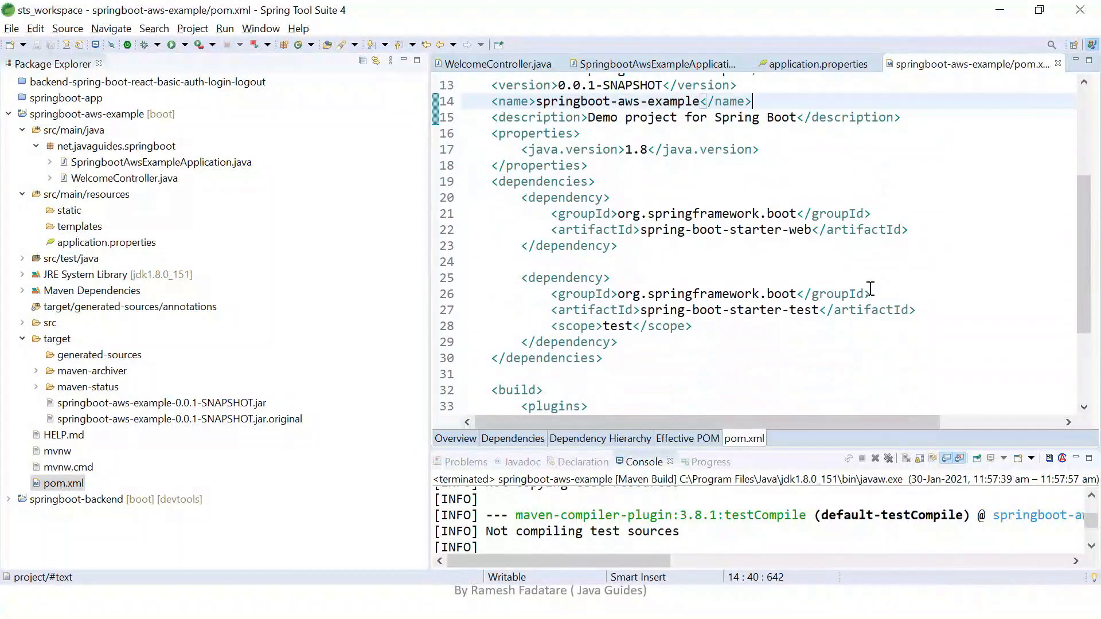
scroll(871, 288, down, 3)
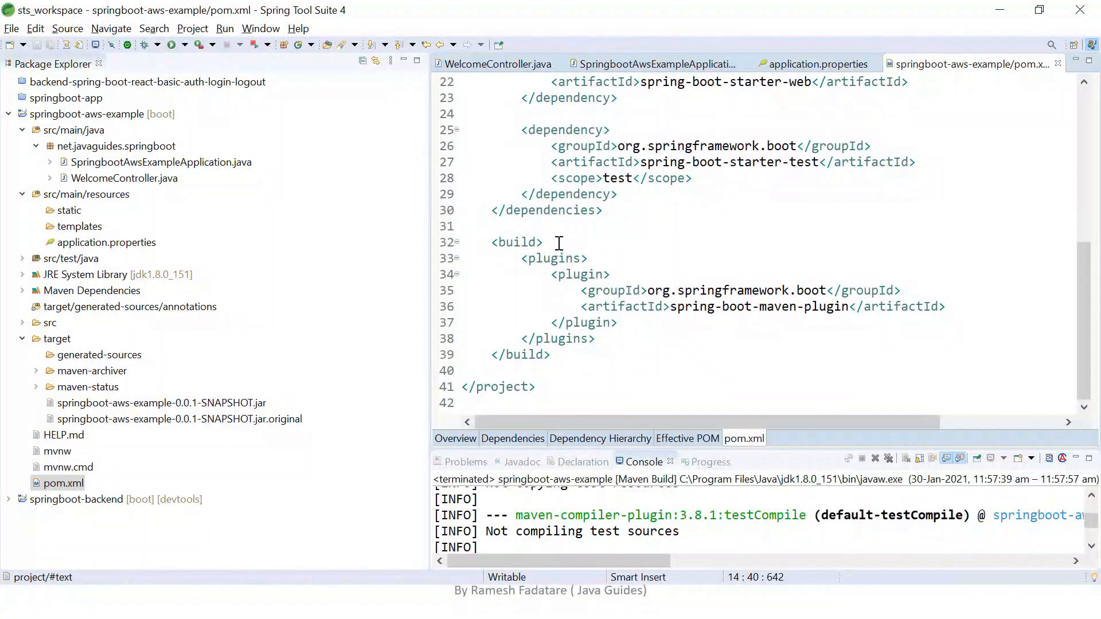
click(559, 242)
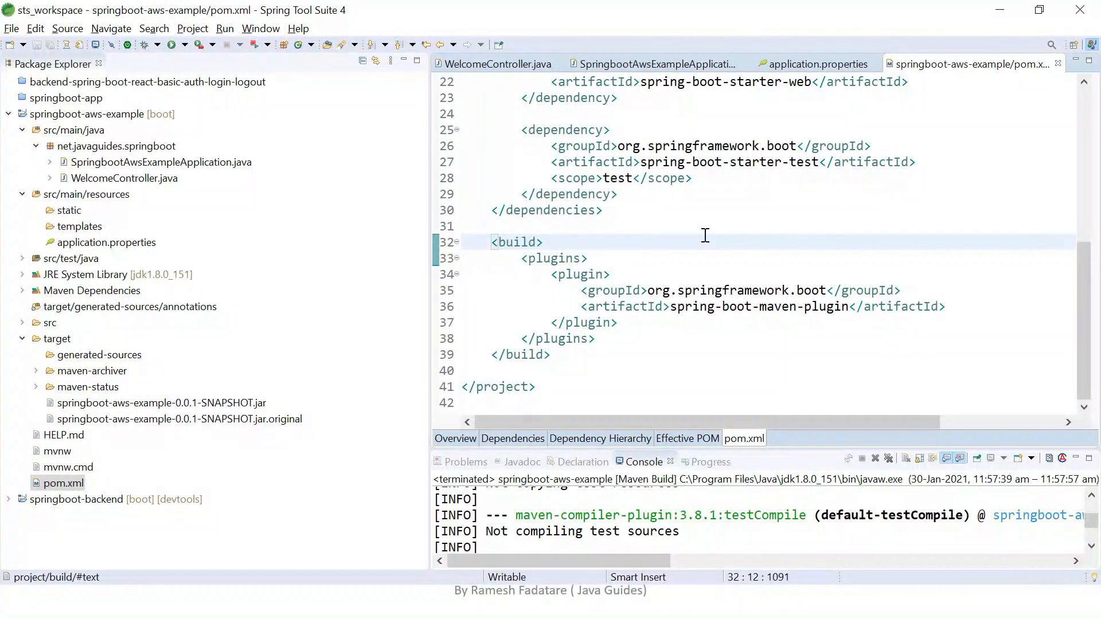
key(Return)
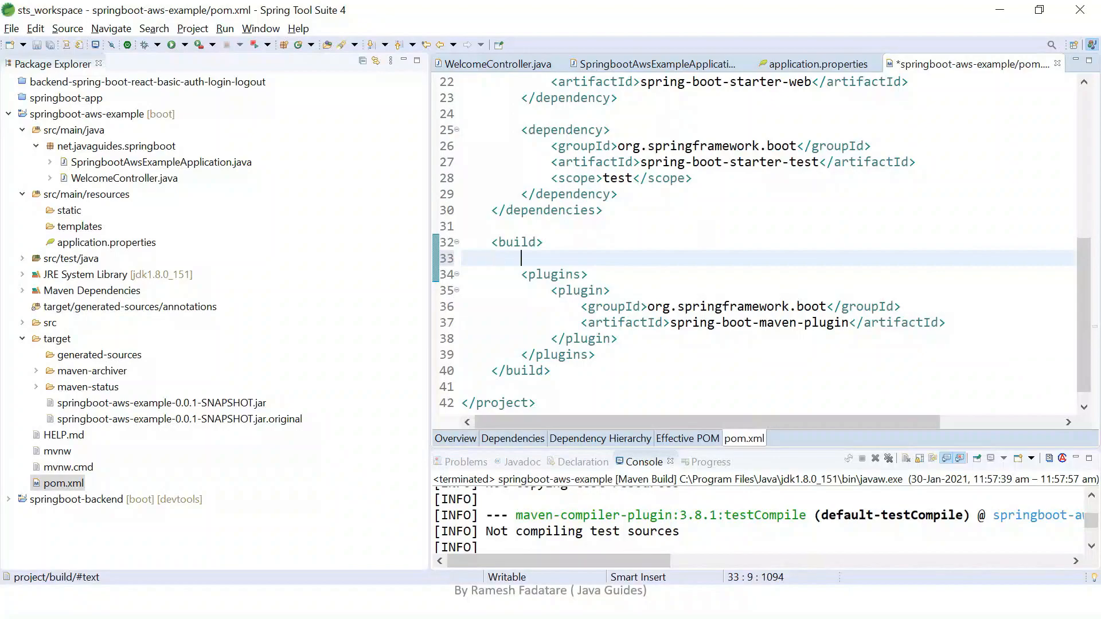
text(<)
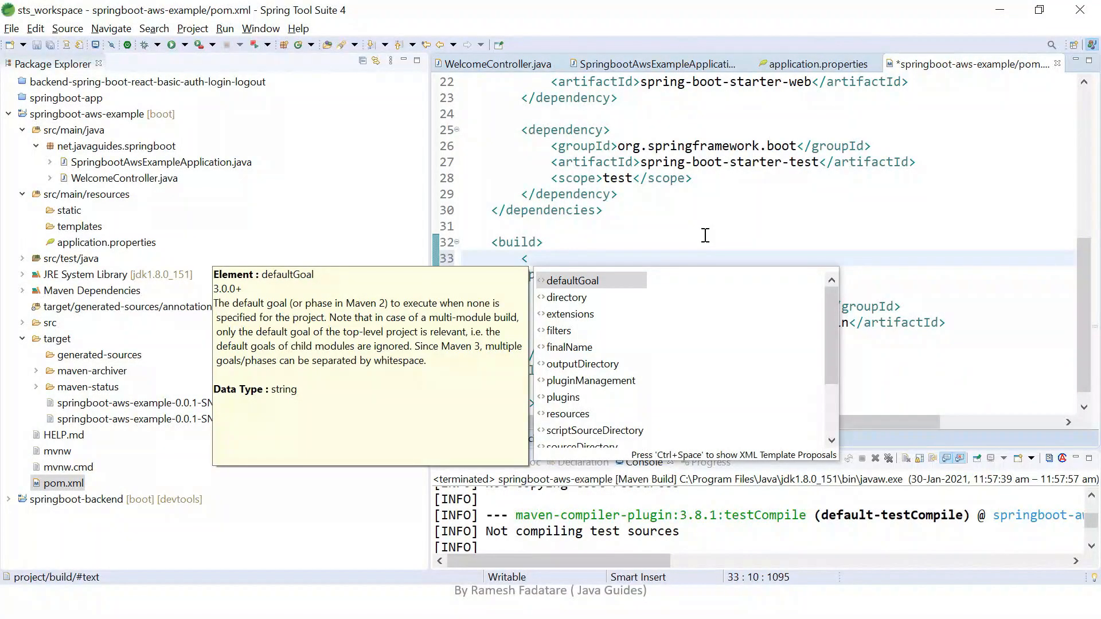
key(Down)
key(Down)
key(Down)
key(Down)
key(Return)
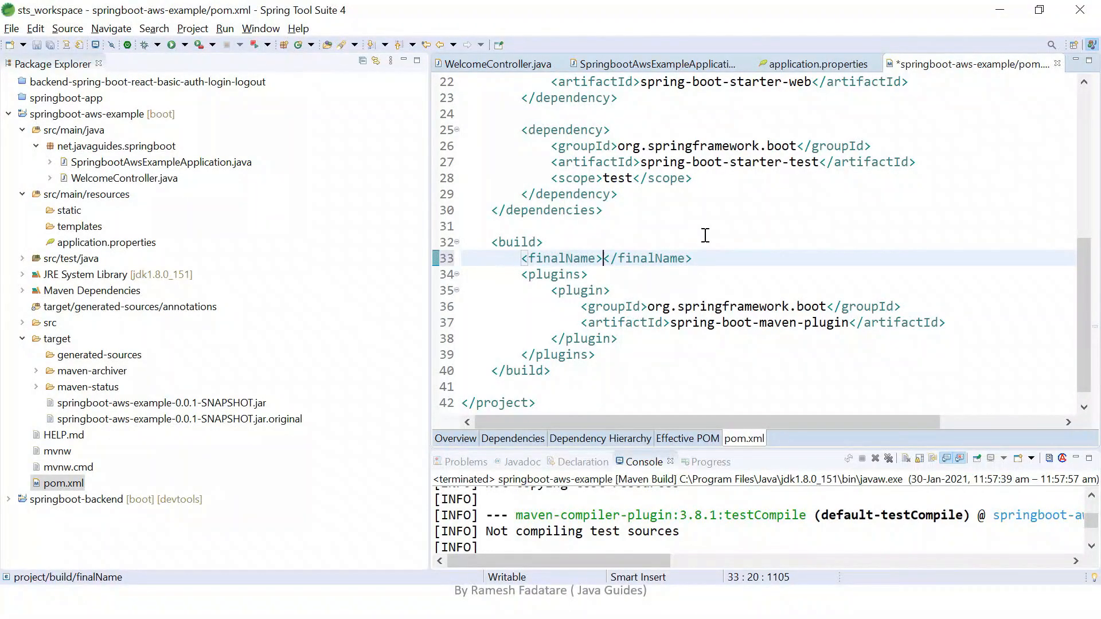
Set finalName to springboot-aws-example and save pom.xml.
text(springboot)
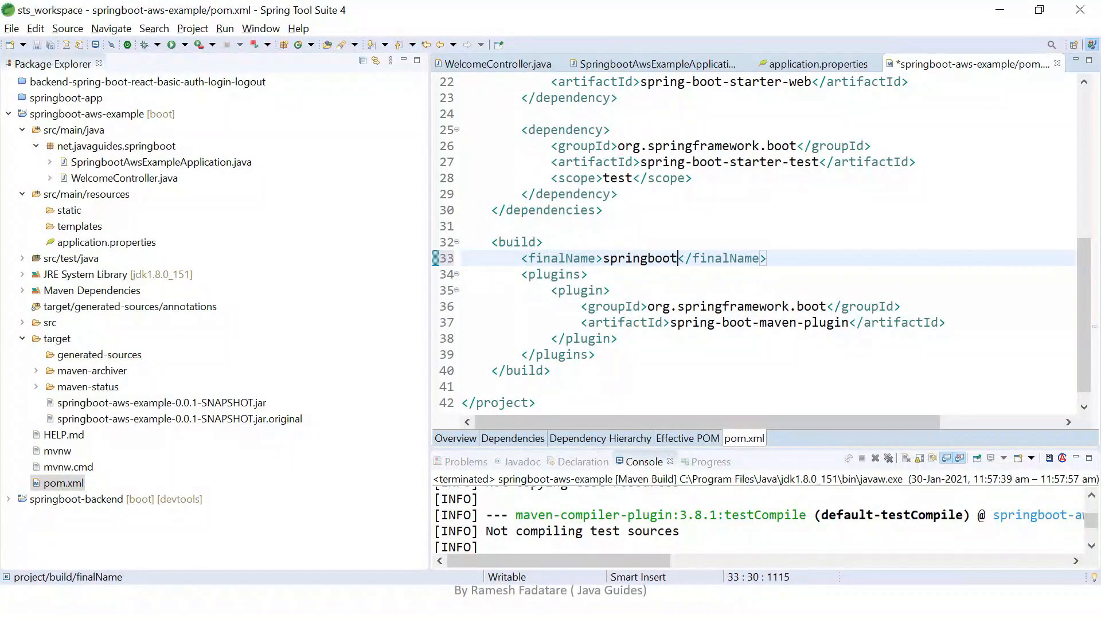
text(-aws-example)
key(ctrl+s)
key(Down)
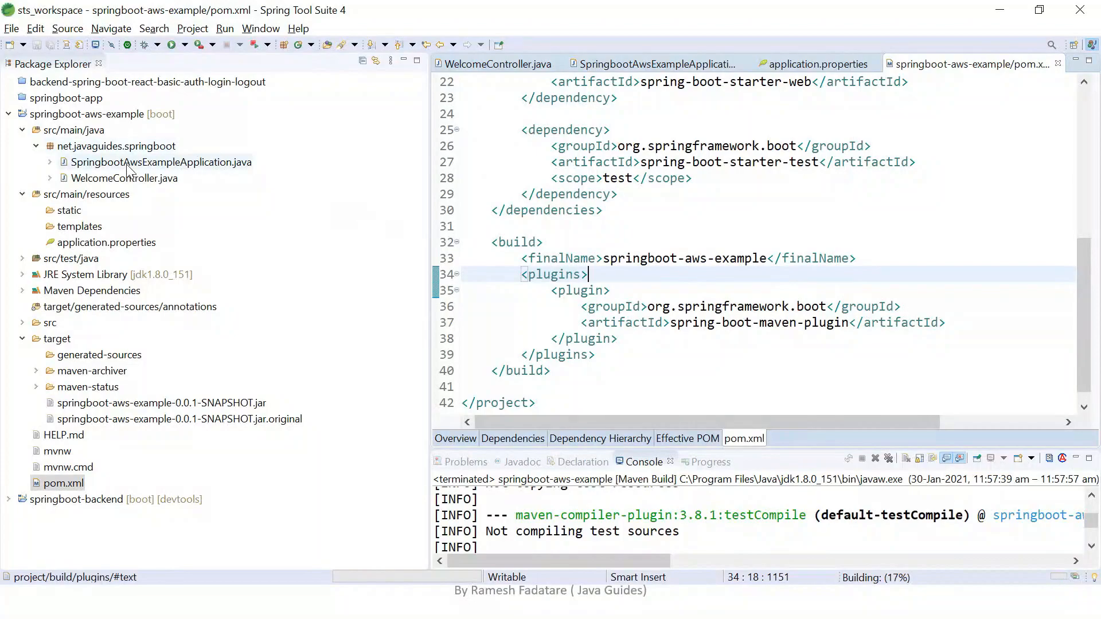
Rebuild springboot-aws-example with Maven, narrow the Package Explorer, enlarge the console and check the build status.
click(109, 117)
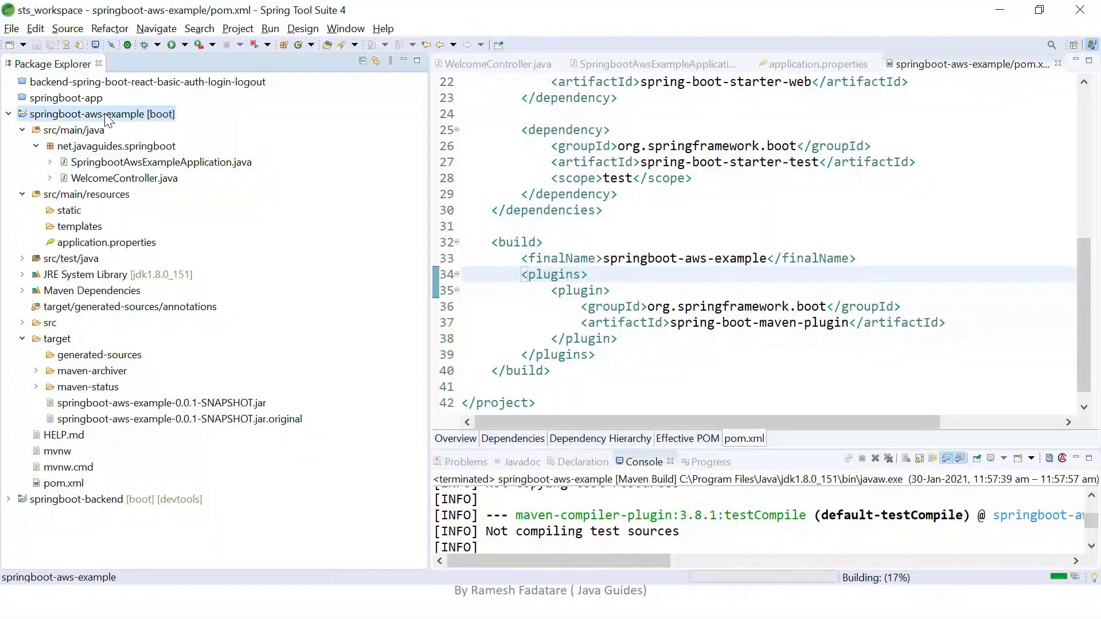
right_click(182, 304)
mouse_move(240, 366)
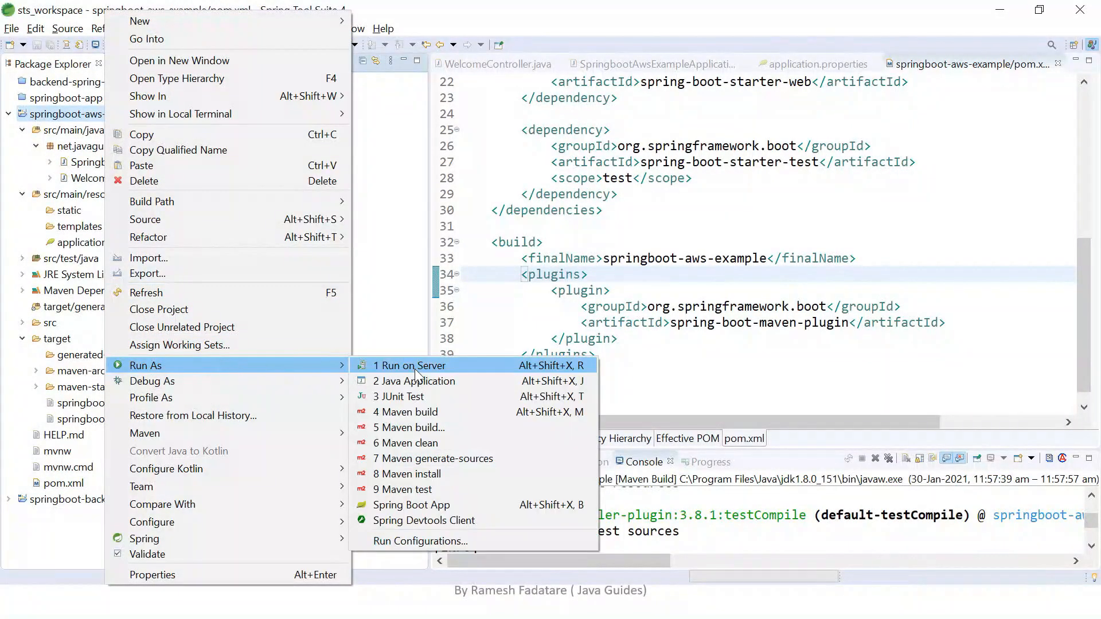
click(415, 412)
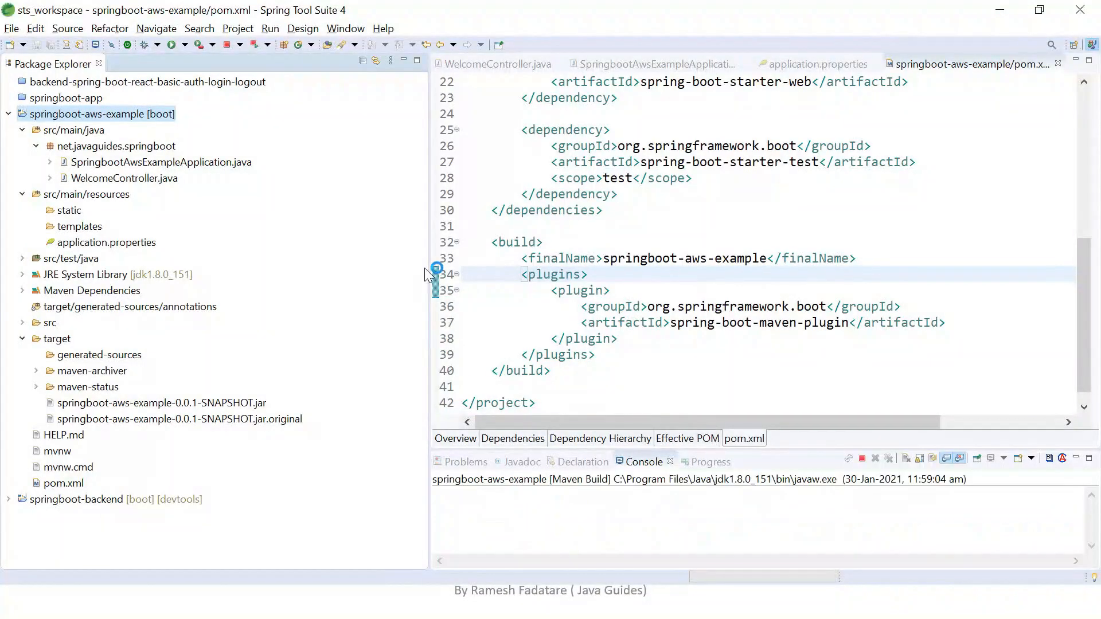
drag(430, 276, 308, 275)
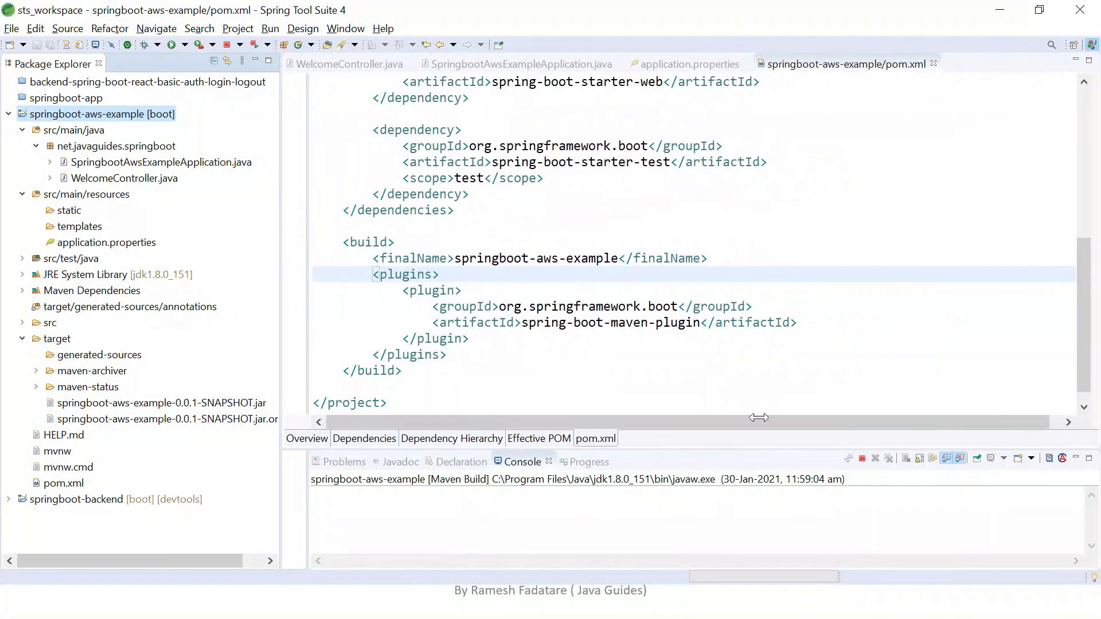
drag(742, 450, 764, 270)
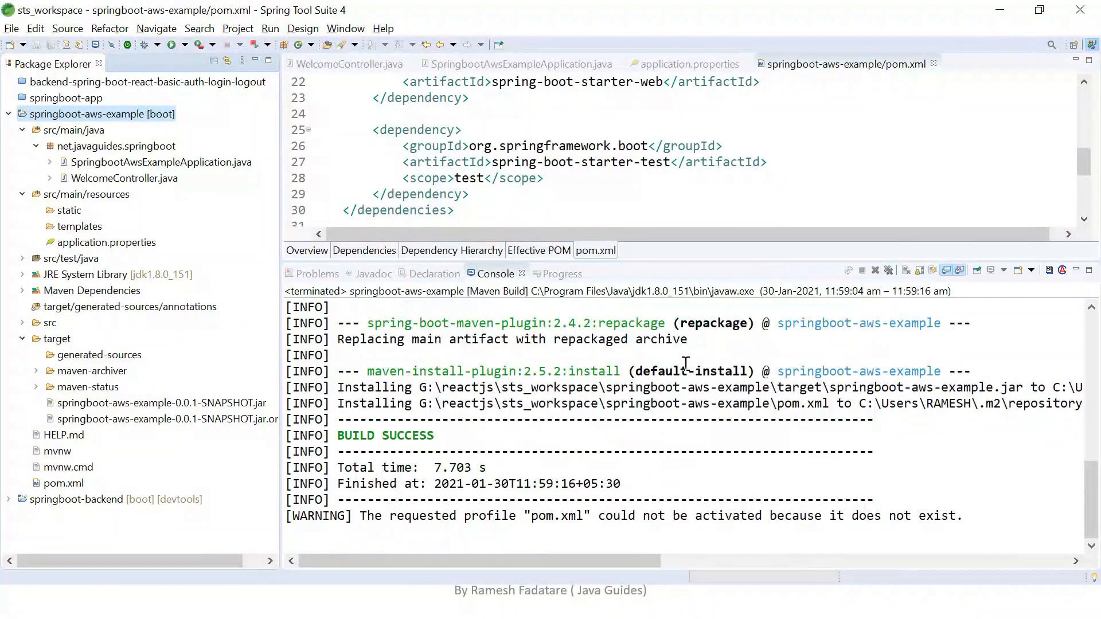
drag(338, 436, 458, 435)
click(459, 435)
Refresh the springboot-aws-example project and select springboot-aws-example.jar in its target folder.
right_click(87, 113)
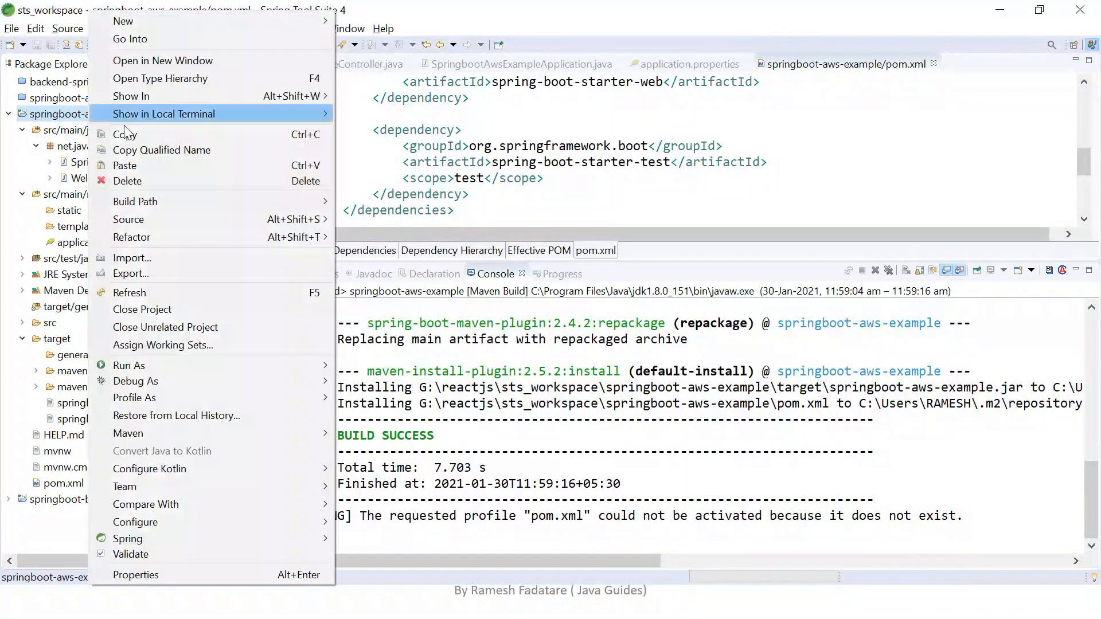
click(165, 294)
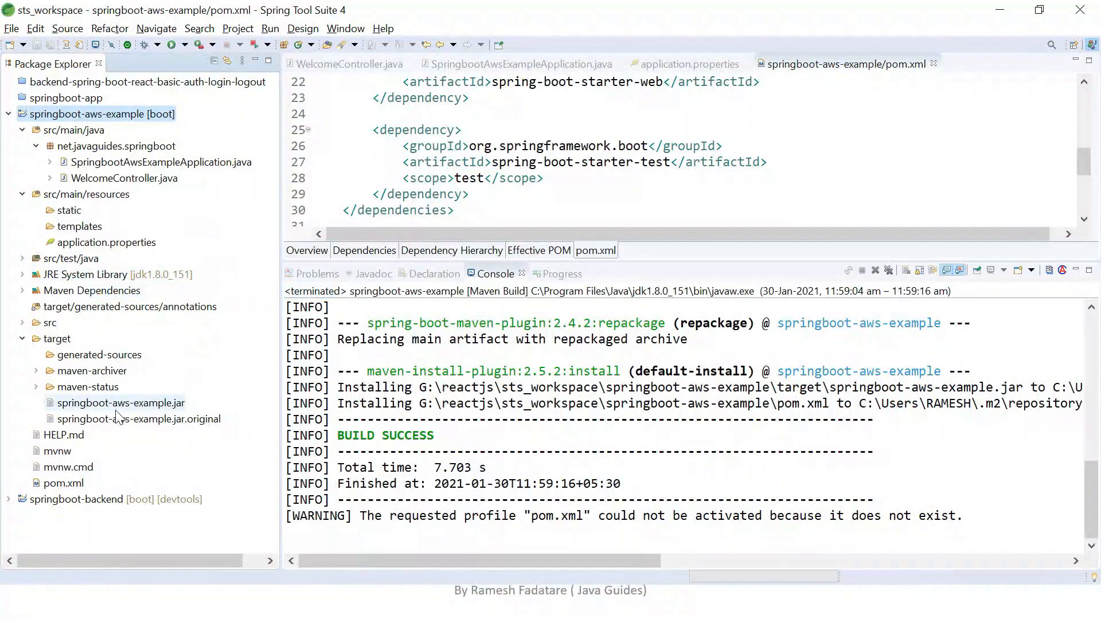
click(172, 405)
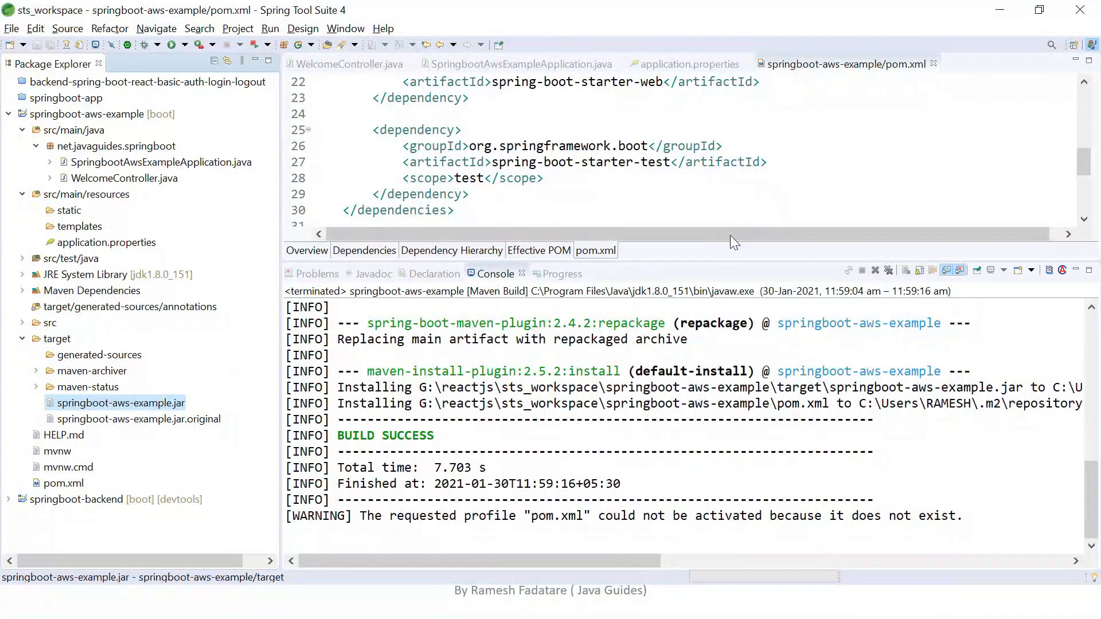
Shrink the console to enlarge the pom.xml editor and review the finalName line in the build section.
drag(714, 263, 714, 462)
drag(373, 257, 789, 247)
click(788, 256)
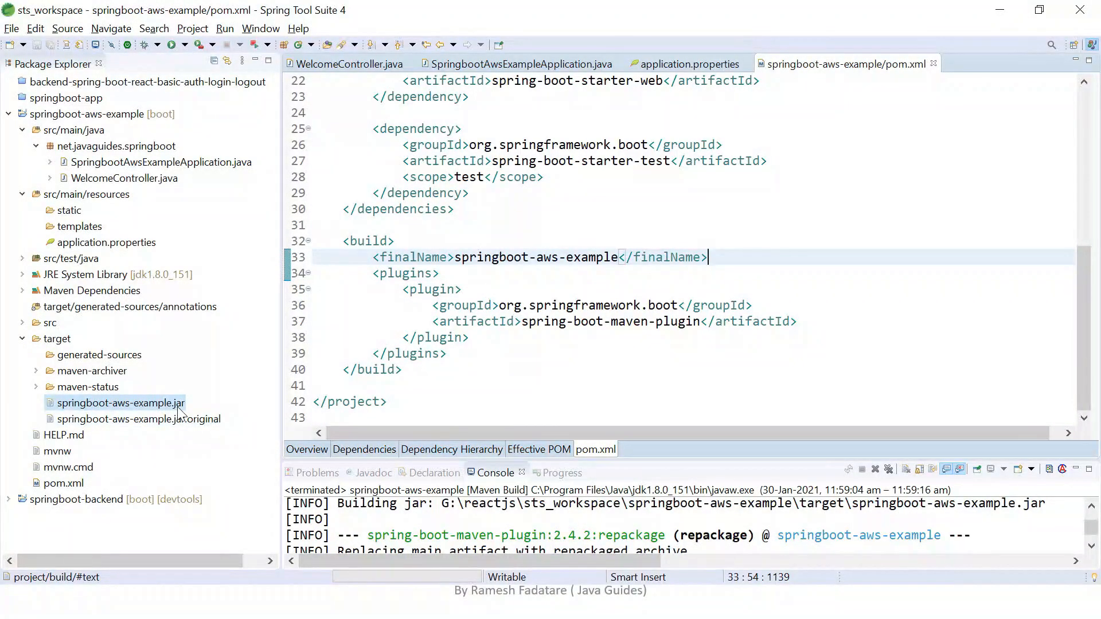
click(810, 273)
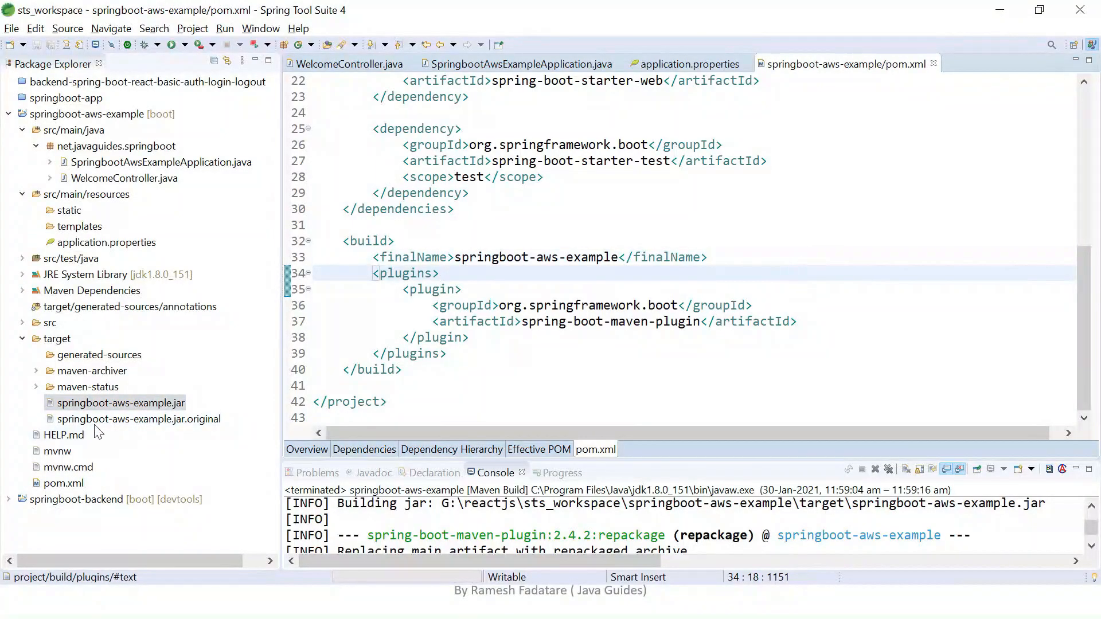
click(772, 288)
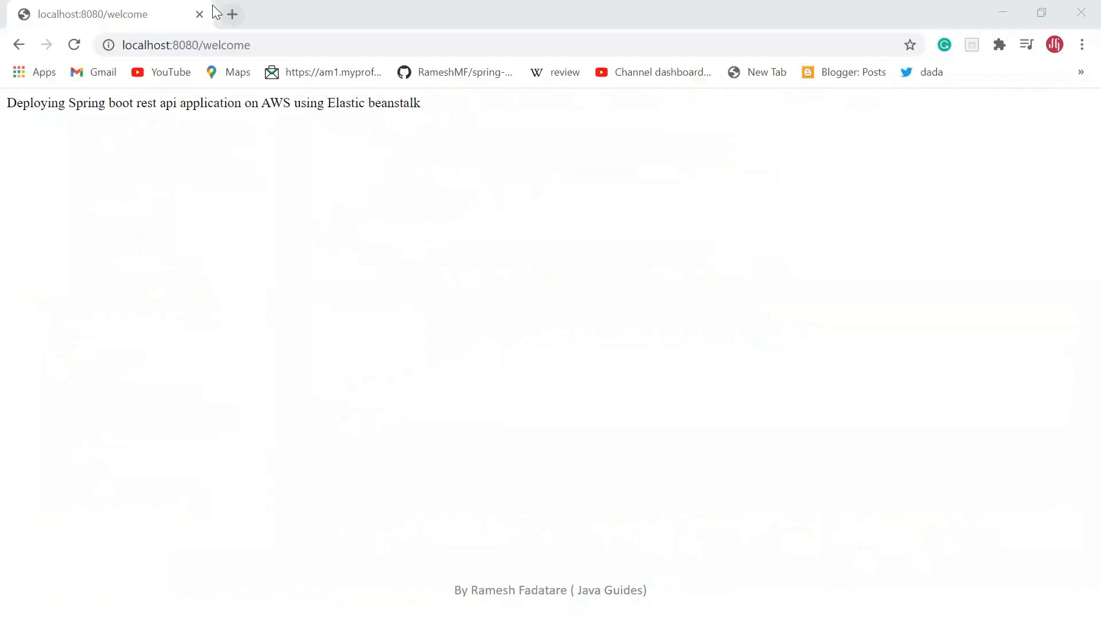
Switch to Chrome, open aws.amazon.com in a new tab and look over the AWS home page.
click(231, 12)
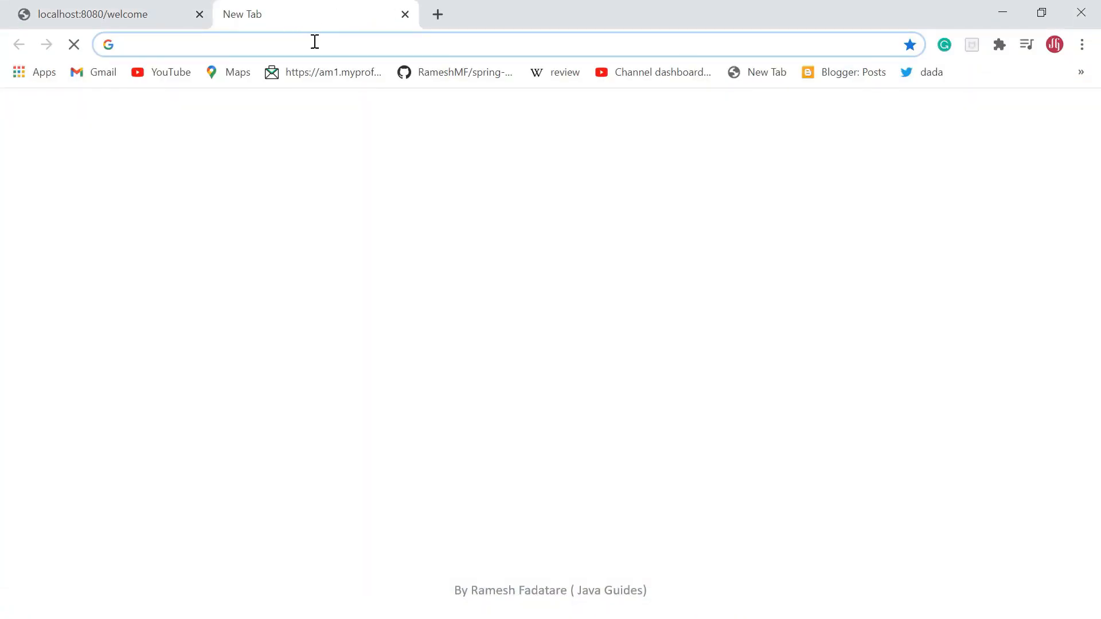
text(aws)
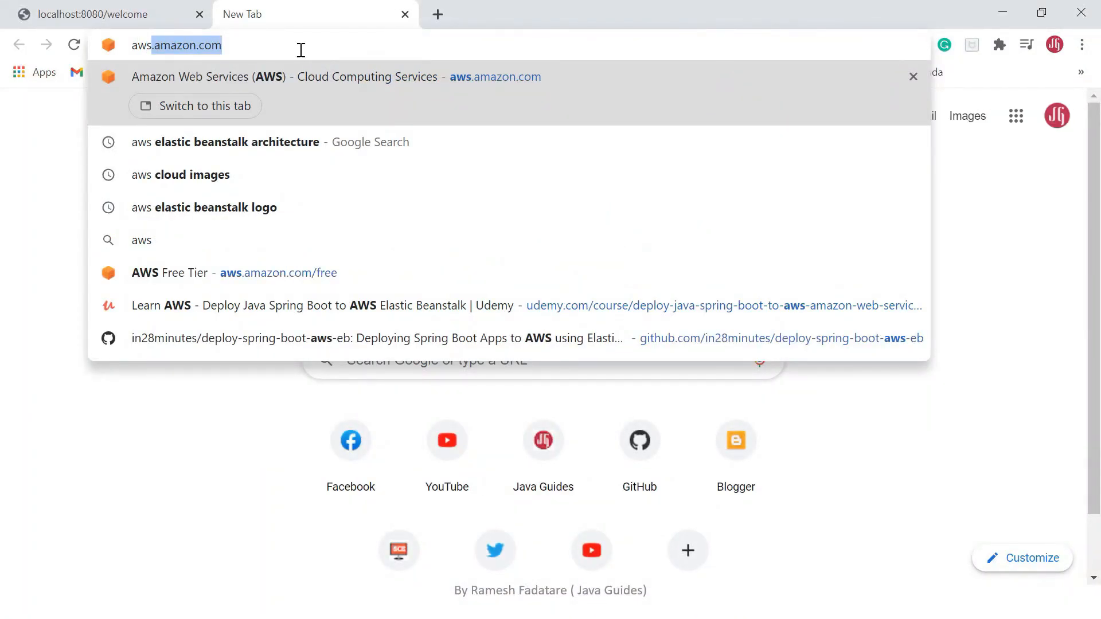
key(Return)
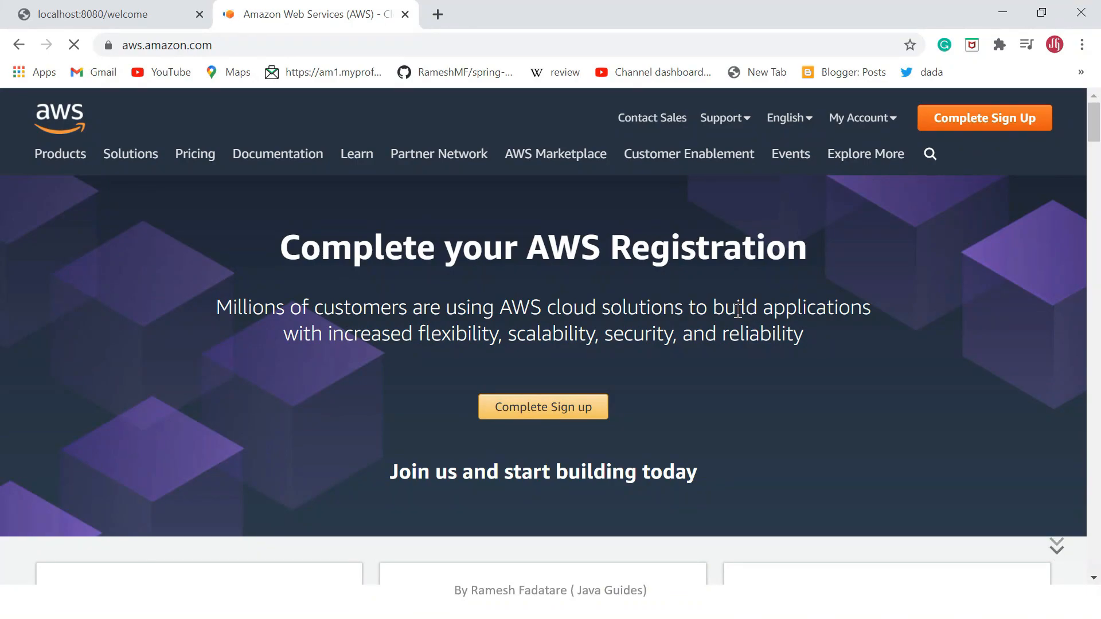
scroll(739, 311, down, 1)
scroll(738, 311, down, 1)
scroll(959, 204, up, 2)
click(288, 45)
click(344, 46)
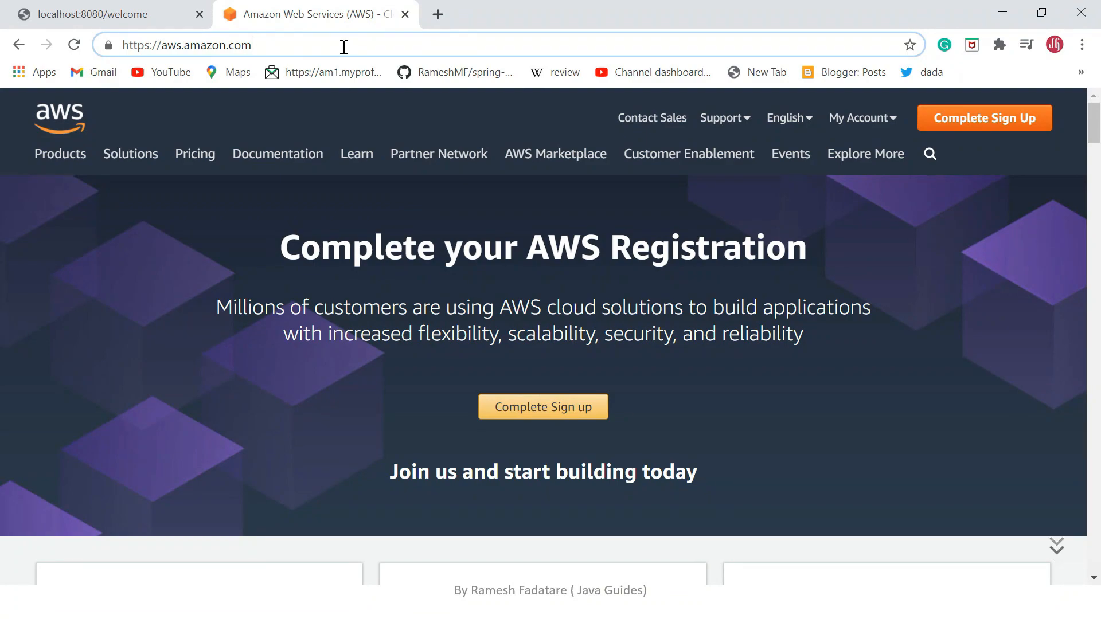
text(/f)
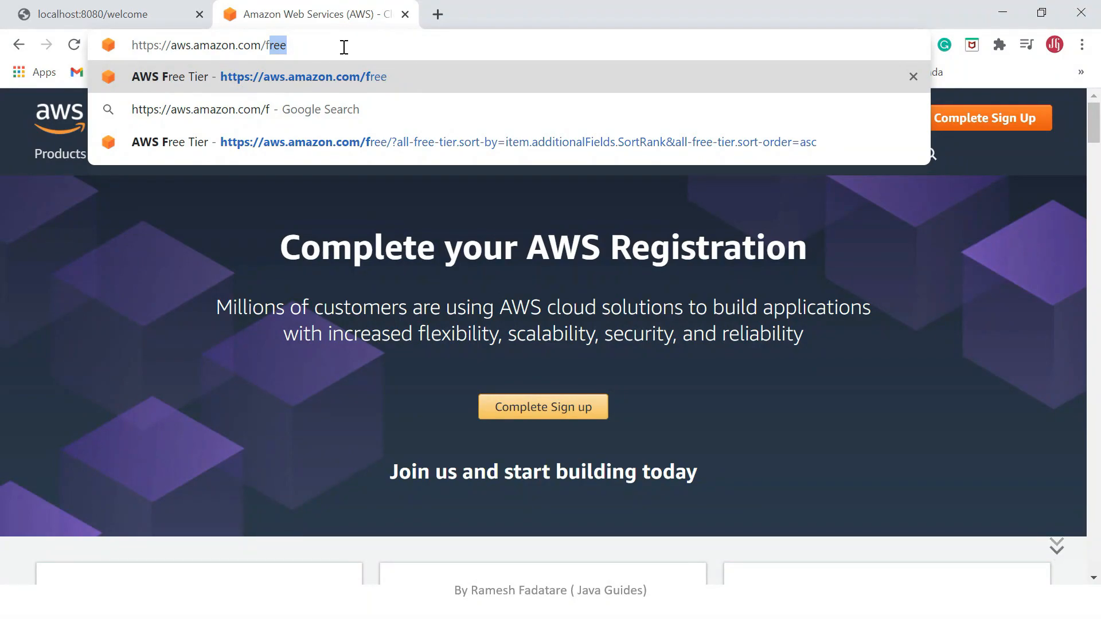
key(Return)
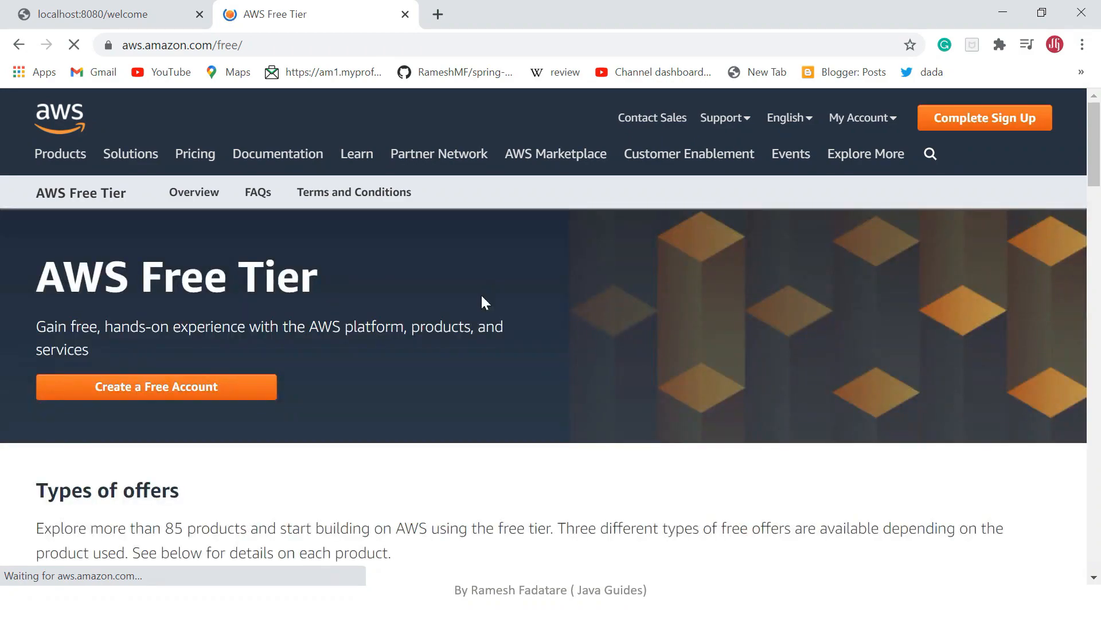
Look over the Free Tier offer types and the product category filters.
scroll(487, 312, down, 6)
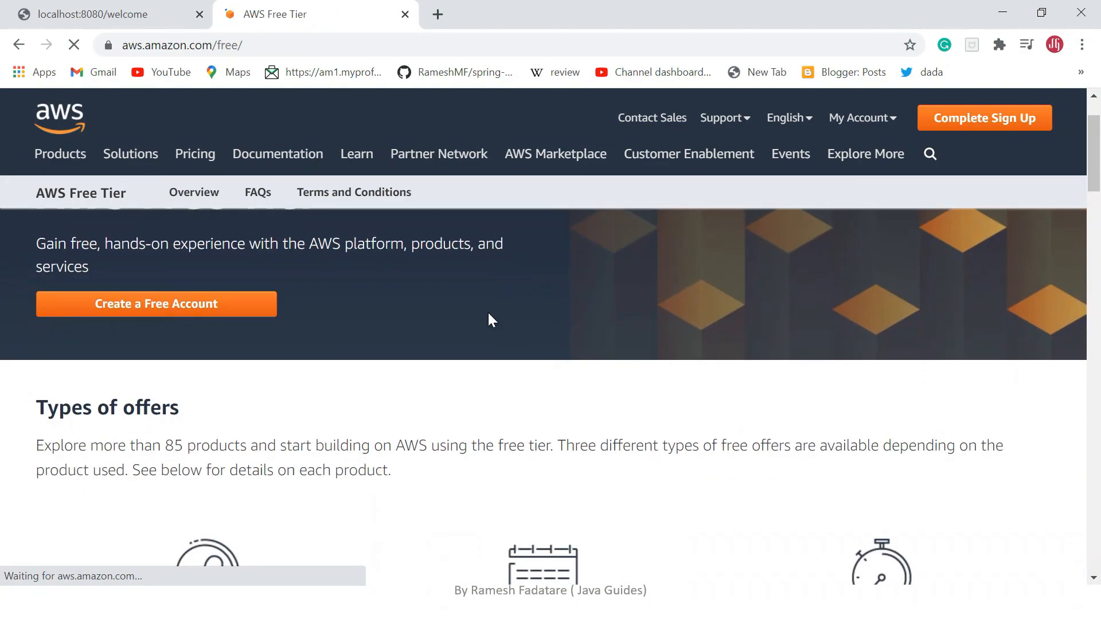
scroll(295, 383, down, 6)
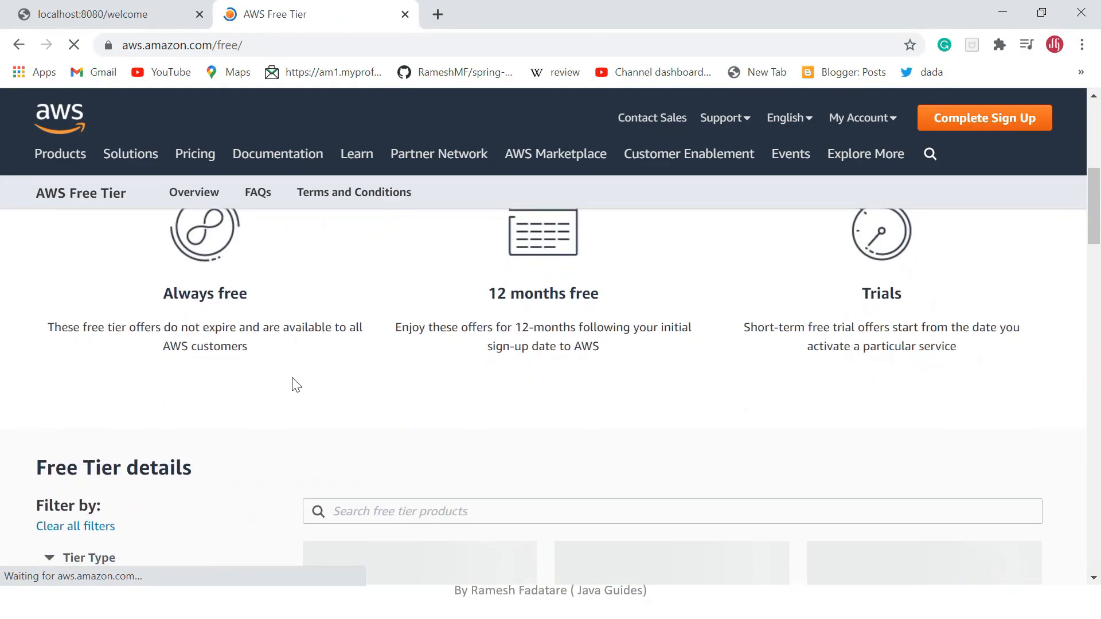
scroll(346, 362, down, 2)
scroll(346, 355, down, 12)
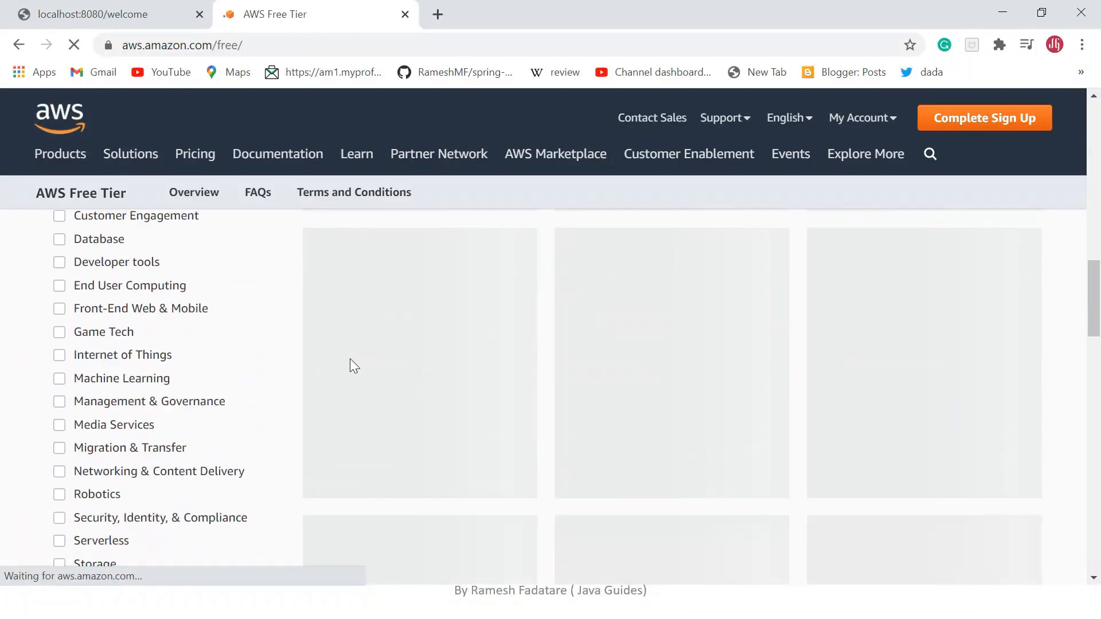
scroll(350, 365, up, 12)
scroll(362, 388, up, 7)
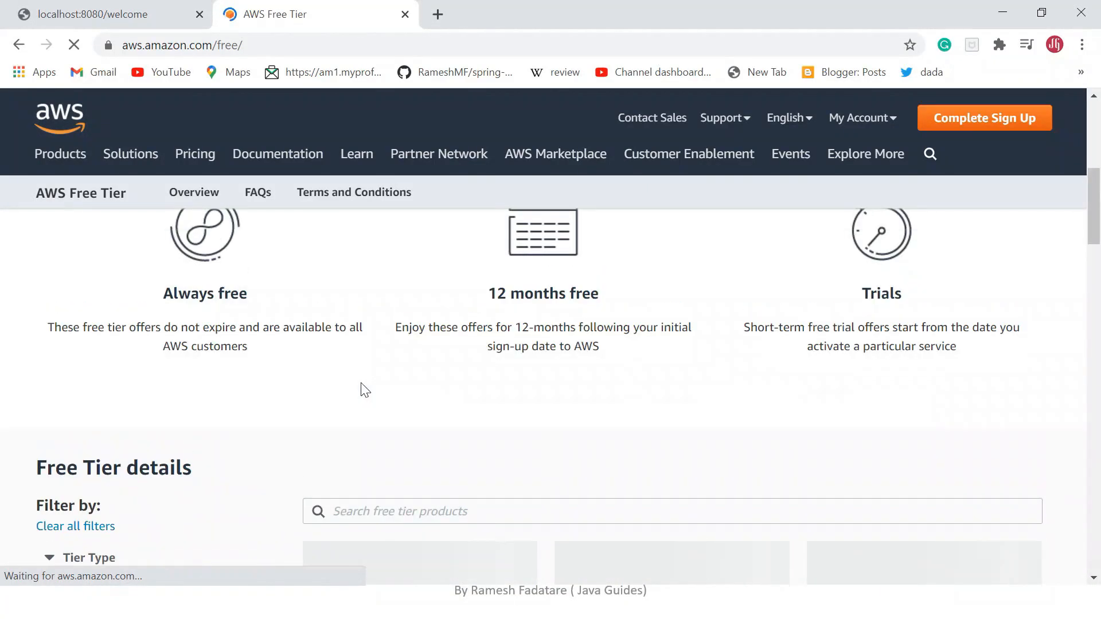
scroll(384, 386, down, 1)
scroll(431, 381, down, 1)
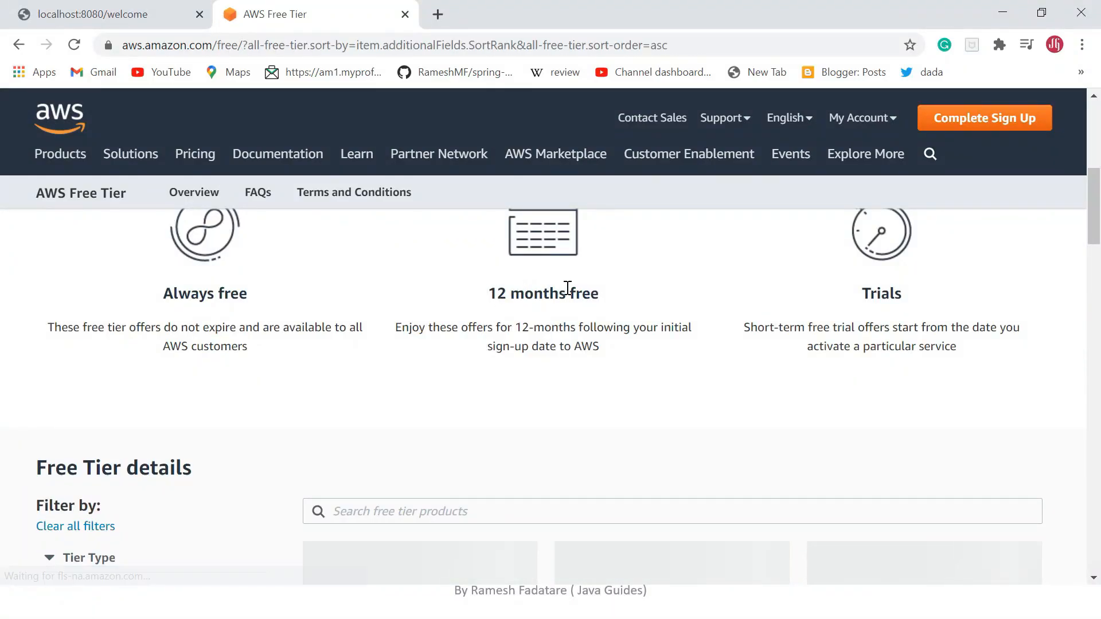
Examine the Free Tier product offers, including Amazon EC2, S3 and RDS, and review the offer types again.
scroll(592, 301, down, 3)
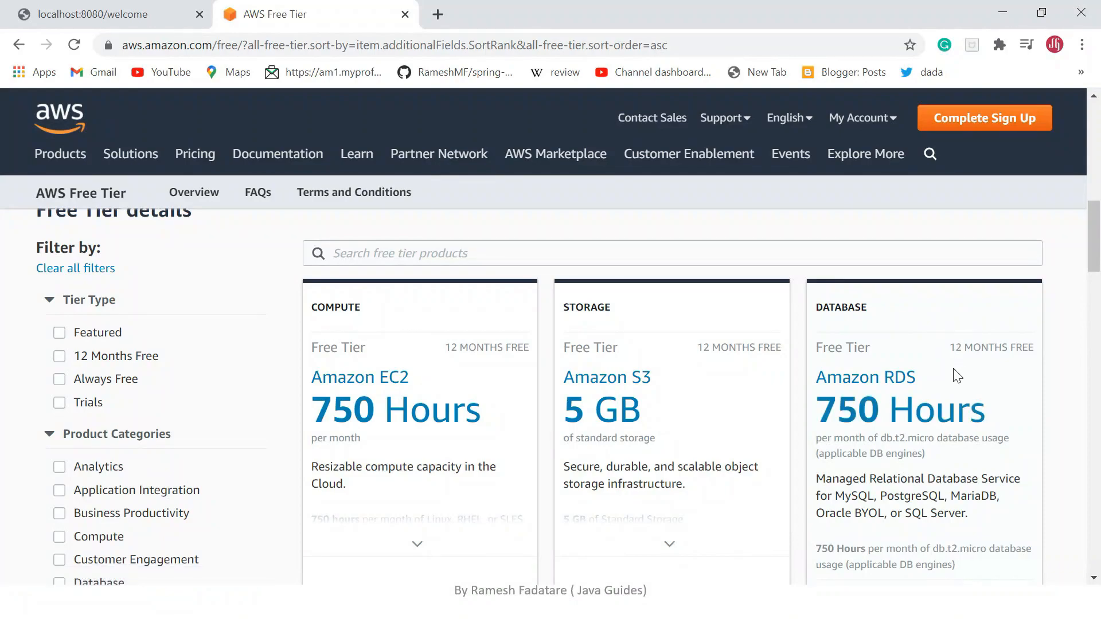
scroll(406, 420, down, 1)
scroll(406, 420, down, 7)
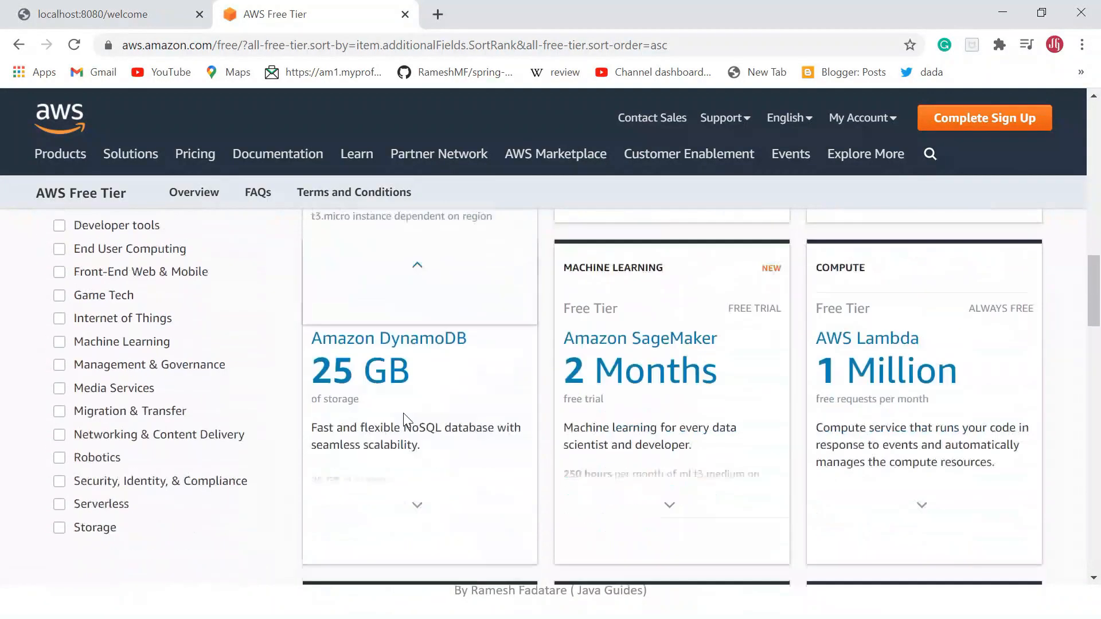
scroll(746, 424, up, 10)
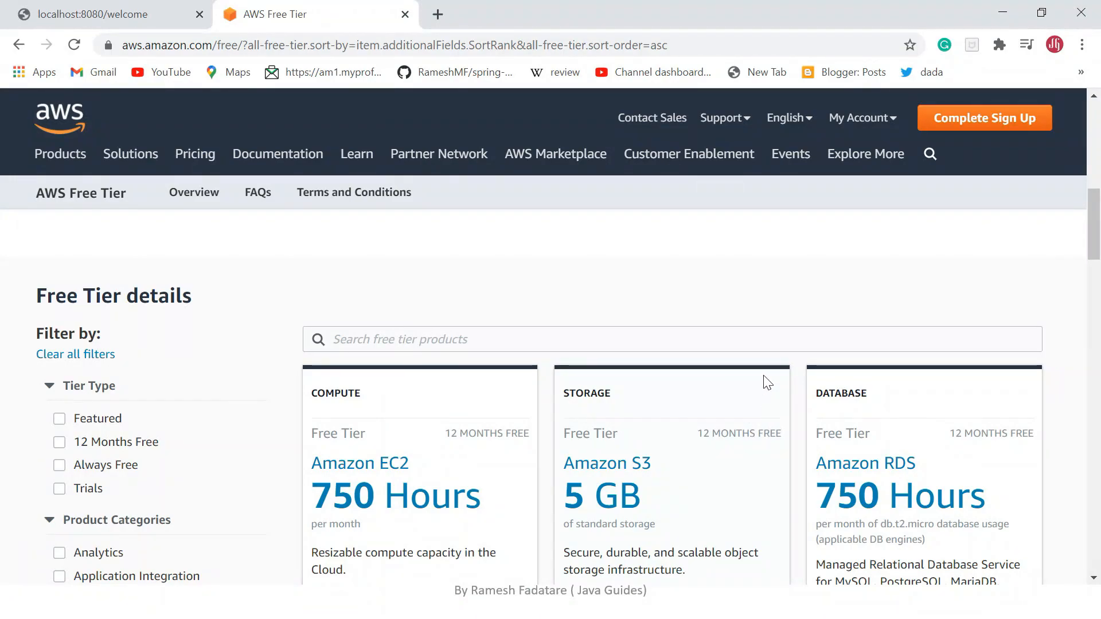
scroll(766, 410, up, 10)
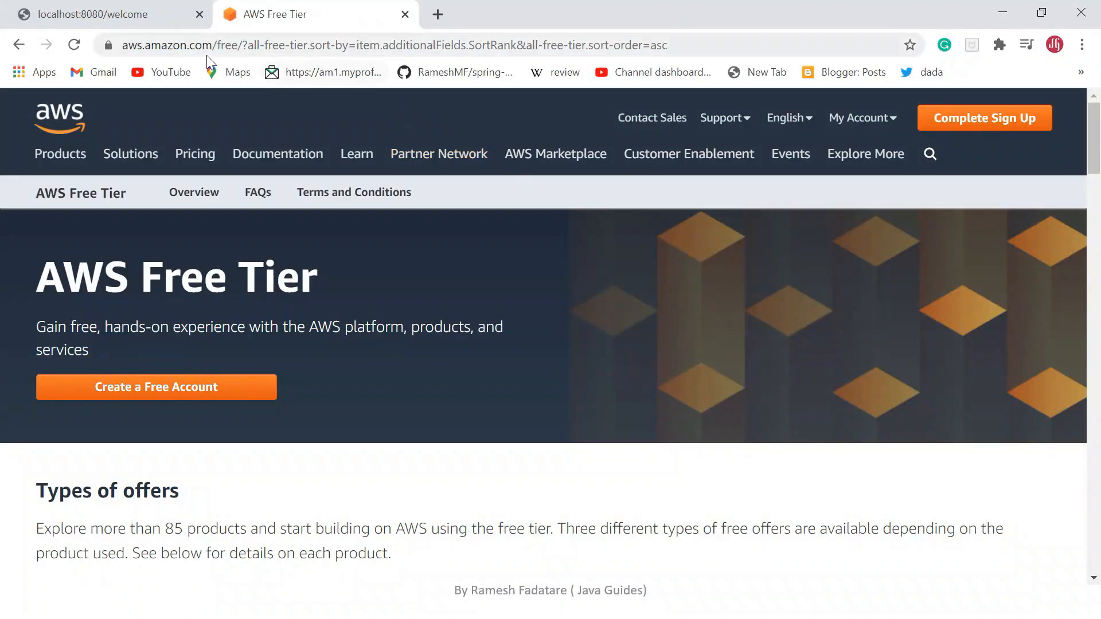
scroll(515, 244, down, 9)
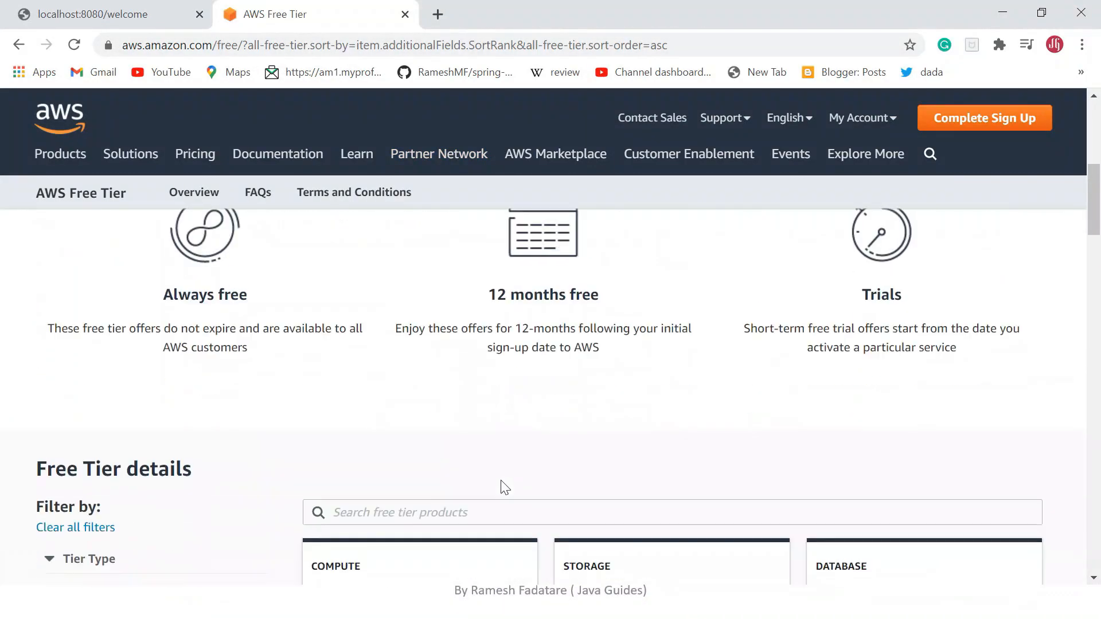
scroll(501, 486, up, 9)
scroll(523, 401, down, 2)
scroll(523, 402, down, 2)
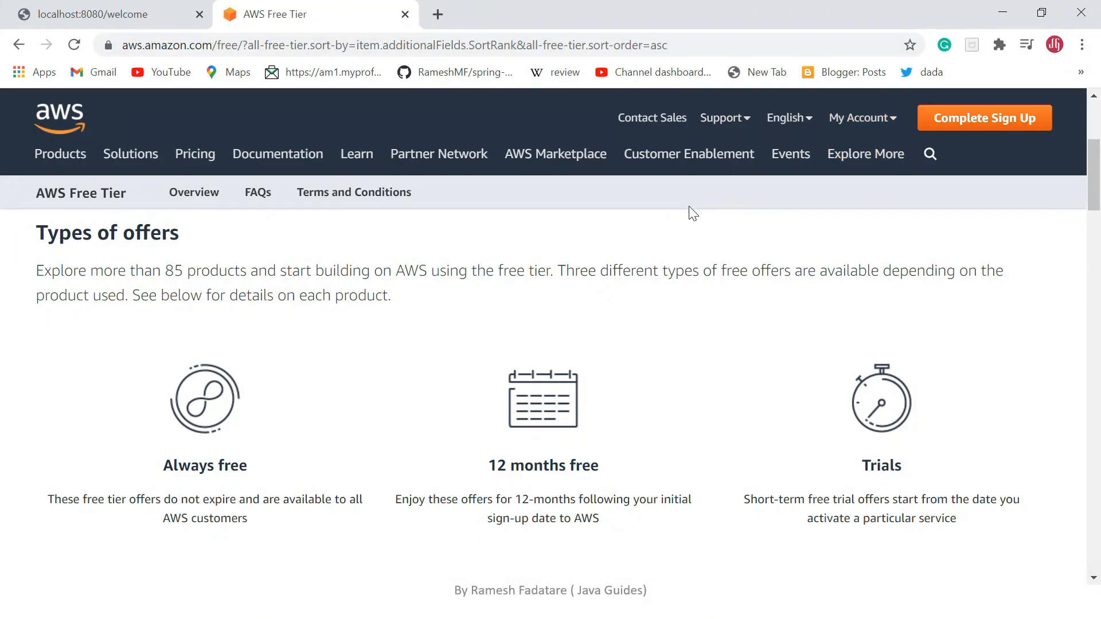
scroll(688, 226, up, 1)
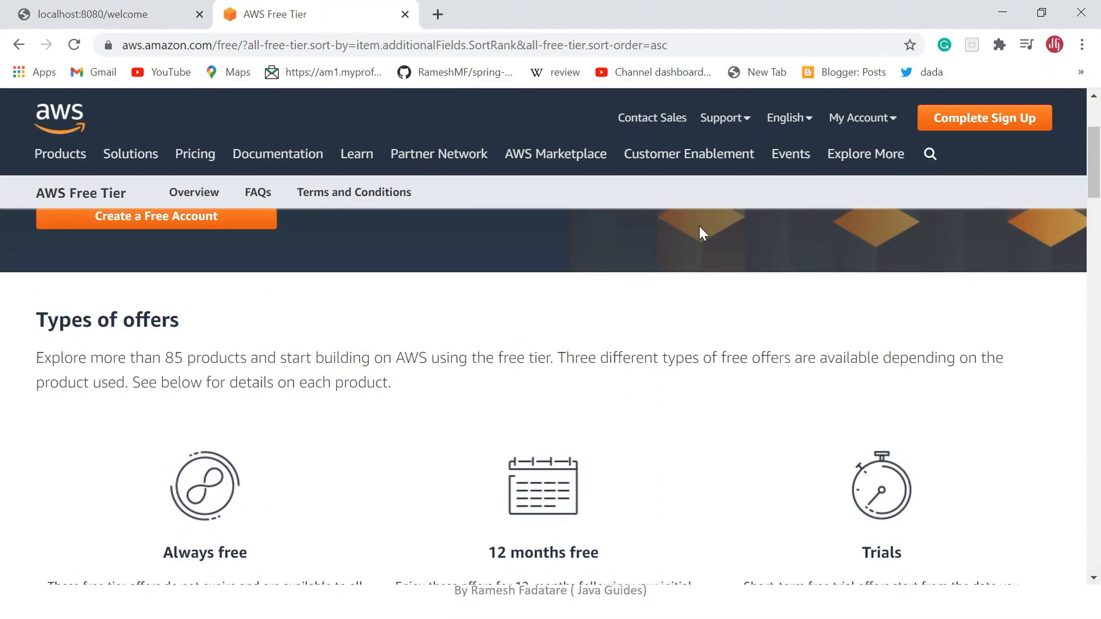
scroll(700, 228, up, 1)
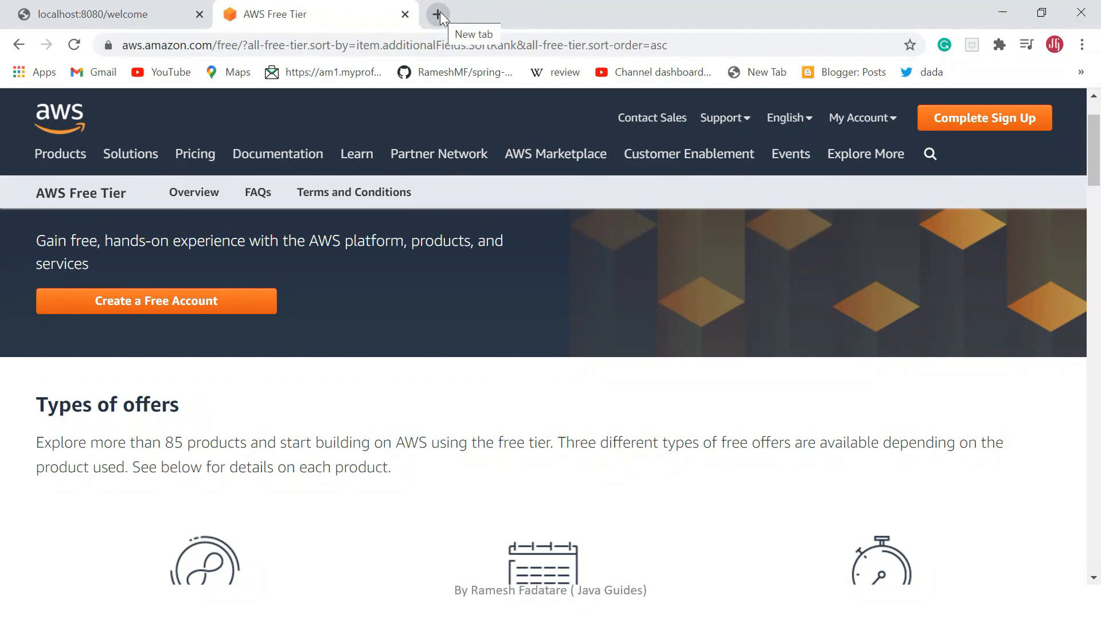
Open the AWS console sign-in page in a new tab and sign in as root user with the account e-mail and password.
click(440, 14)
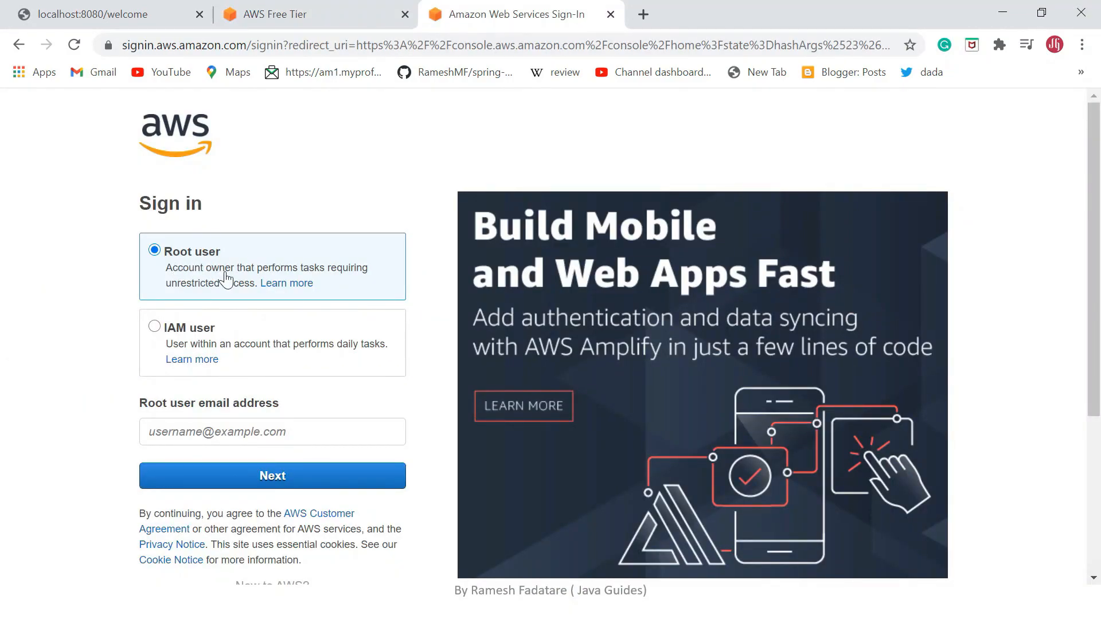
click(244, 433)
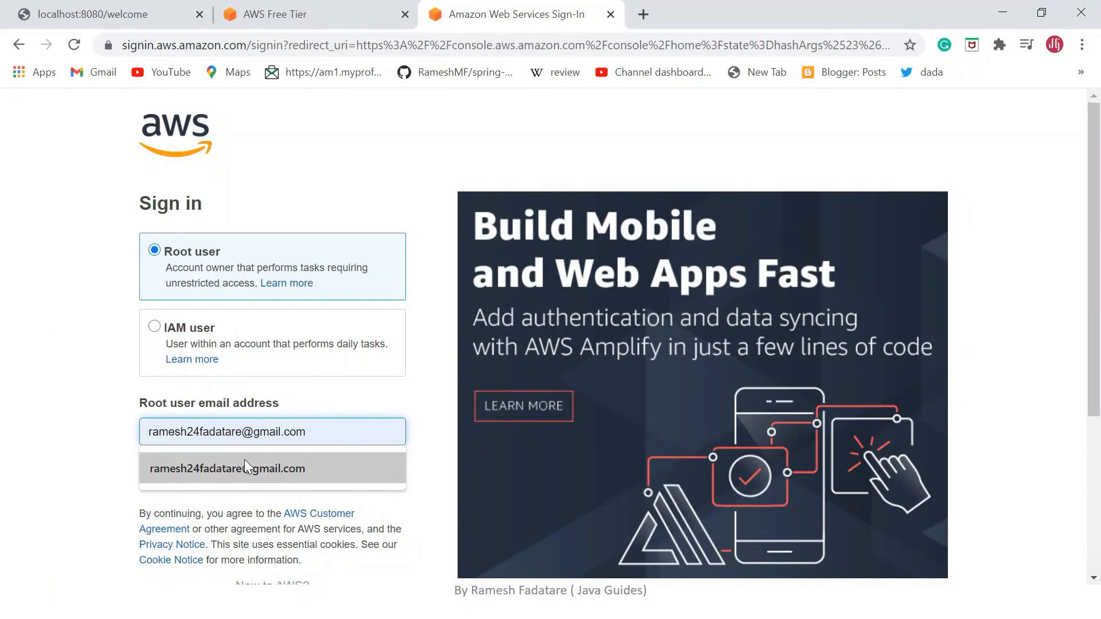
click(257, 467)
click(314, 471)
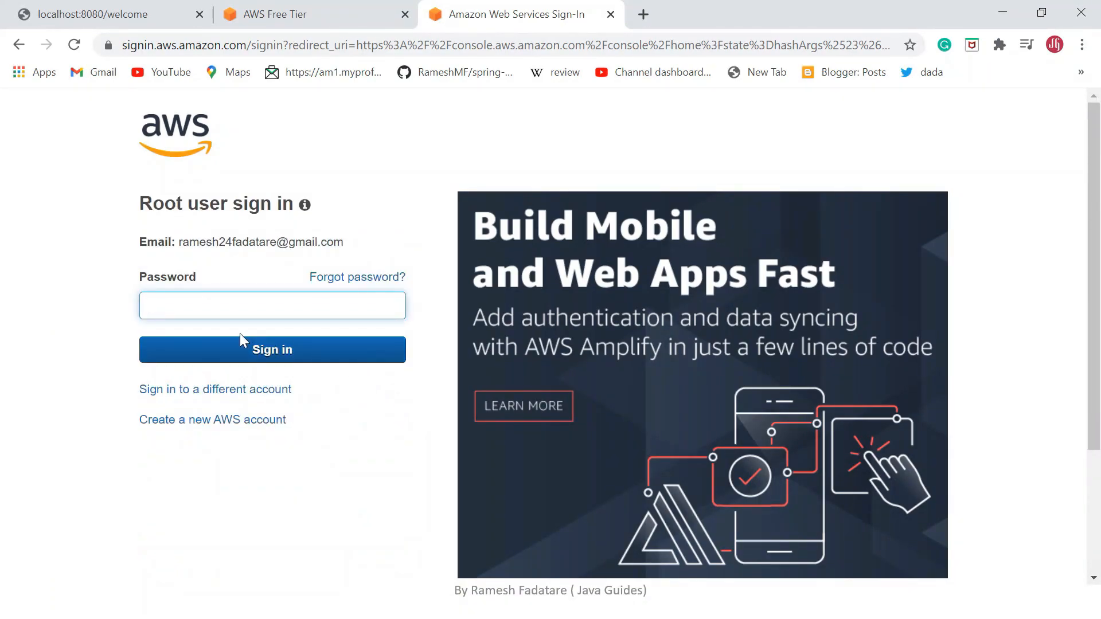
text(••)
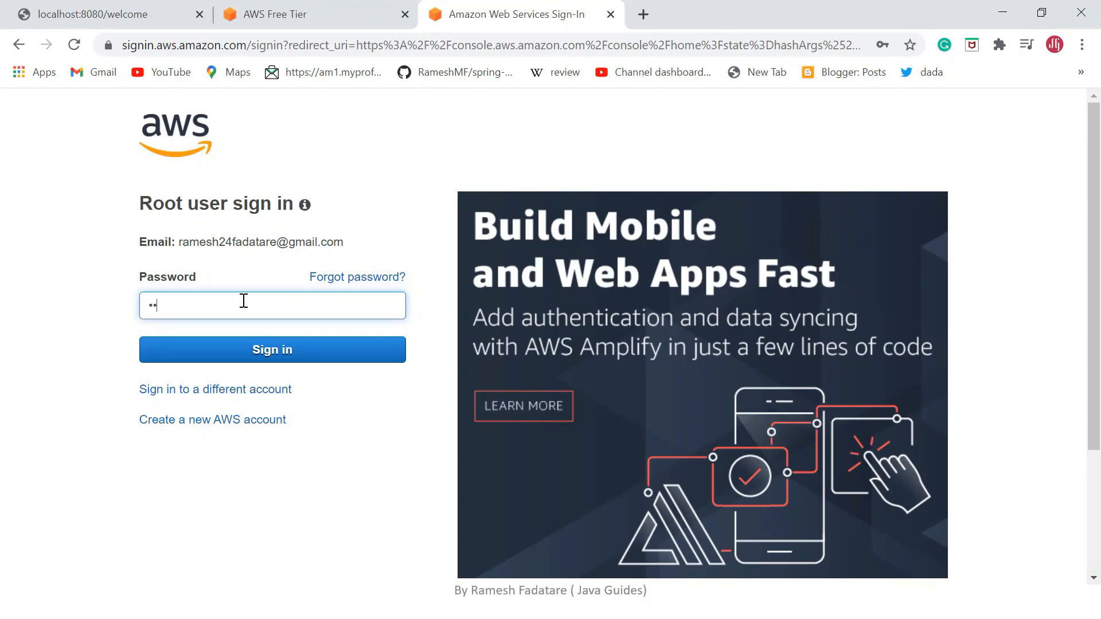
click(278, 347)
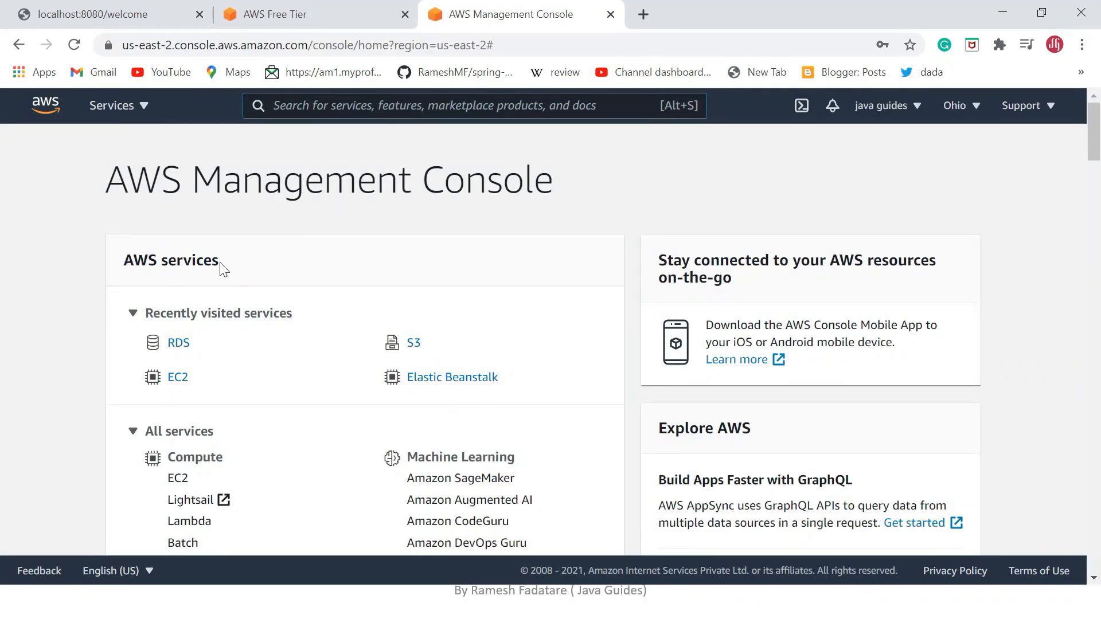
Look through the All services list on the AWS Management Console, from Compute to Migration & Transfer.
scroll(220, 268, down, 5)
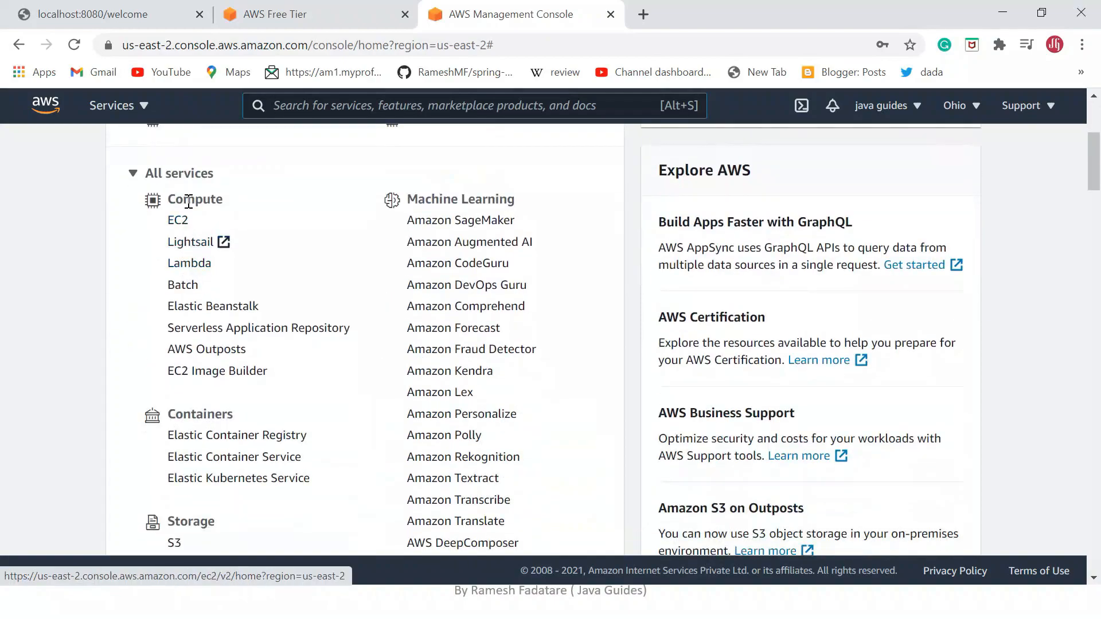
scroll(362, 265, down, 3)
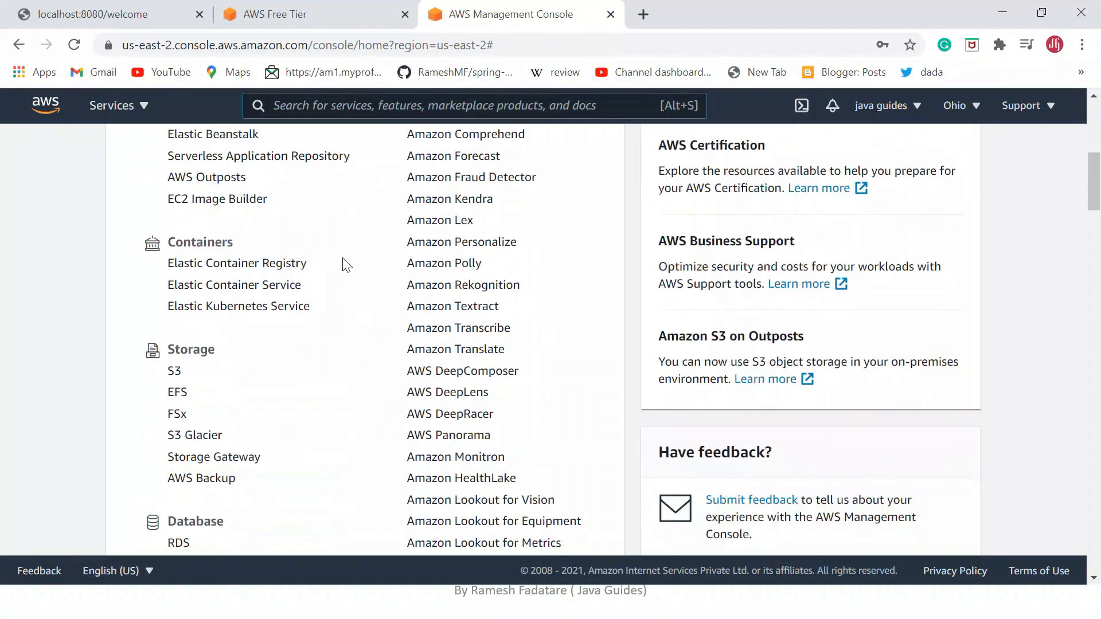
scroll(188, 365, down, 3)
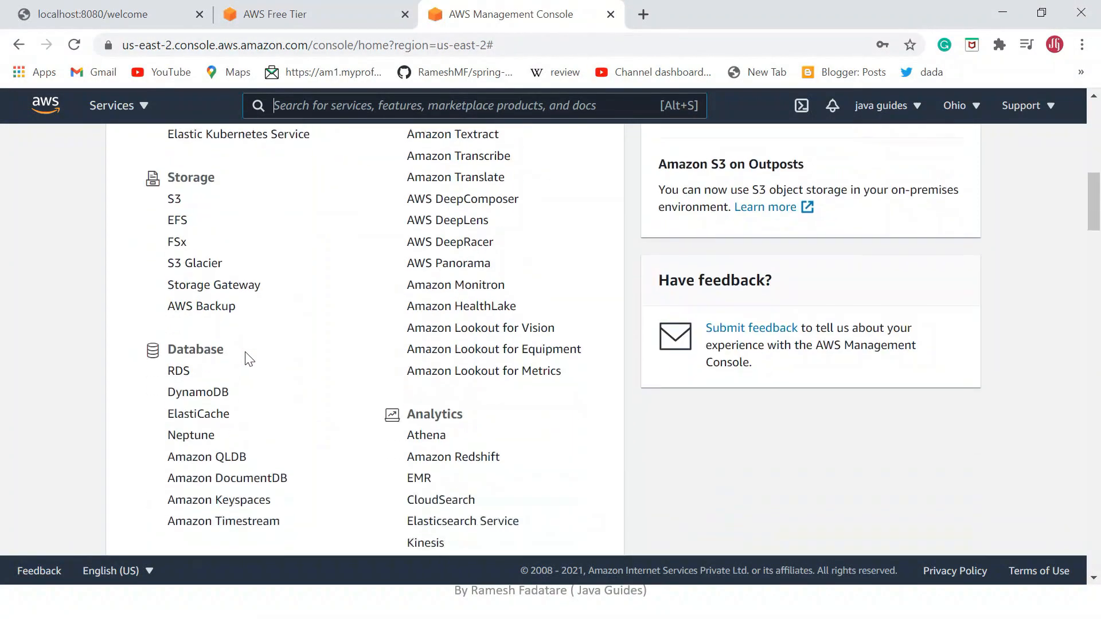
scroll(323, 362, down, 4)
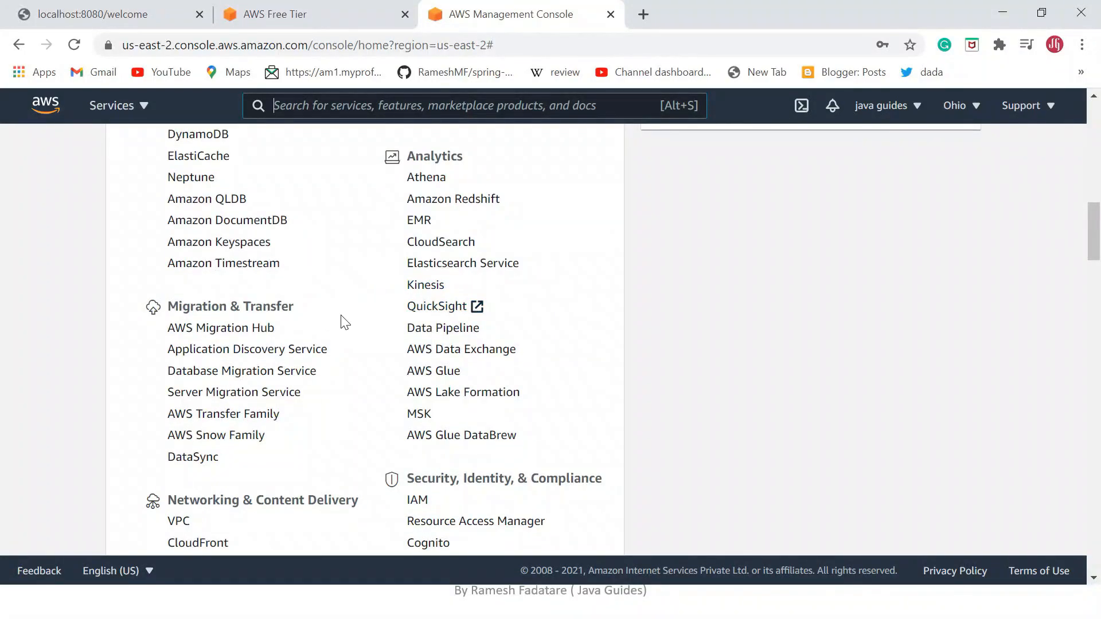
scroll(345, 323, up, 12)
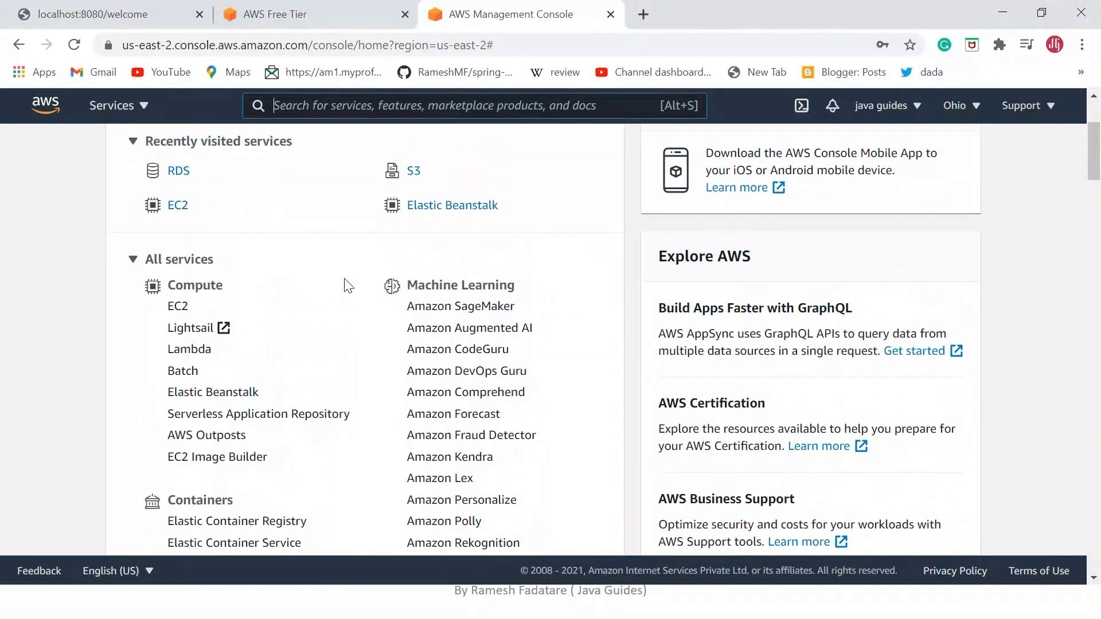
Open the Elastic Beanstalk service from the Compute services and start creating a new web application.
scroll(346, 280, up, 3)
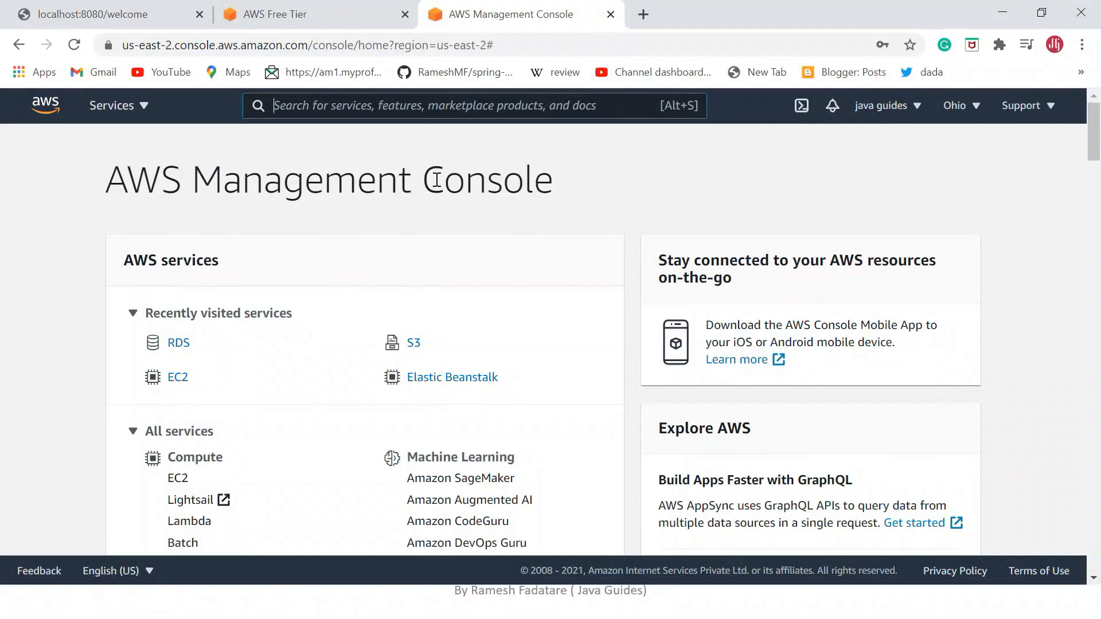
scroll(507, 213, down, 3)
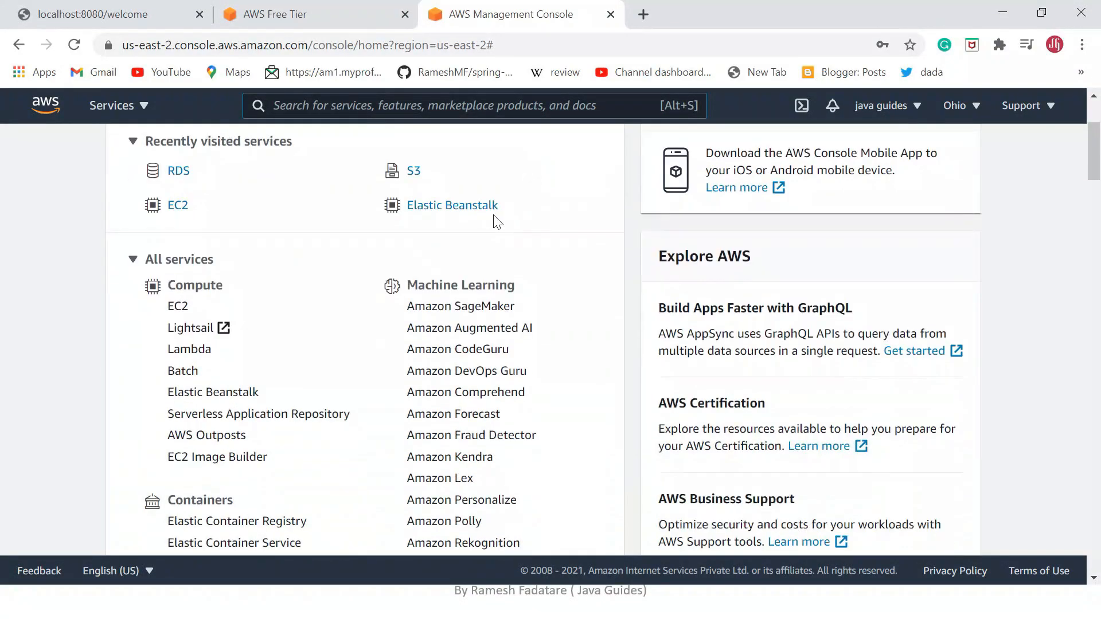
scroll(255, 288, down, 2)
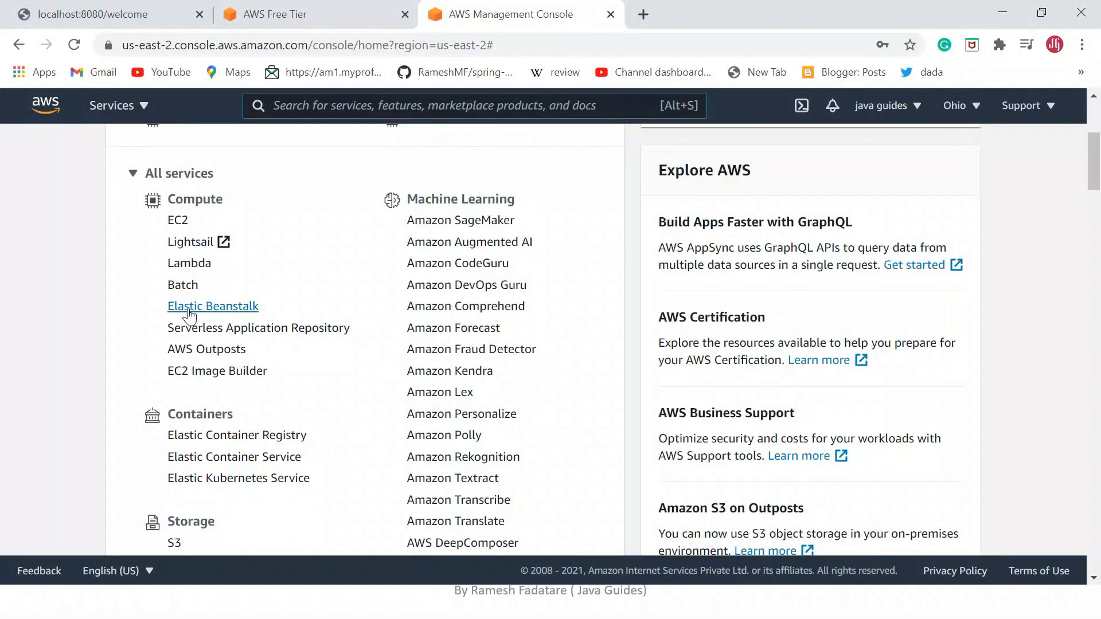
click(220, 311)
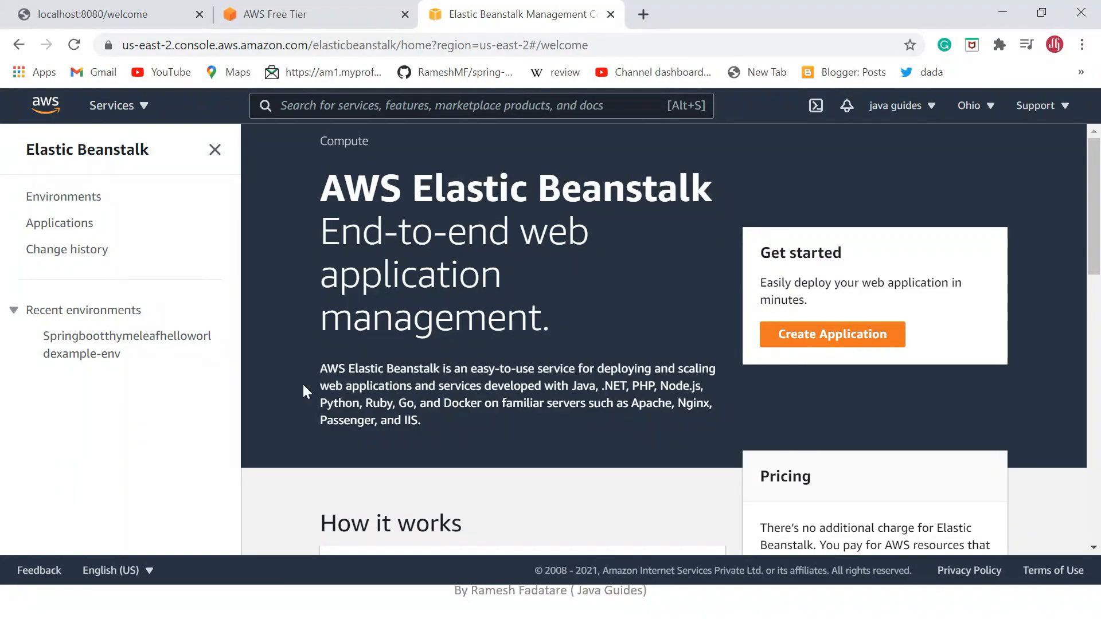
scroll(371, 361, down, 1)
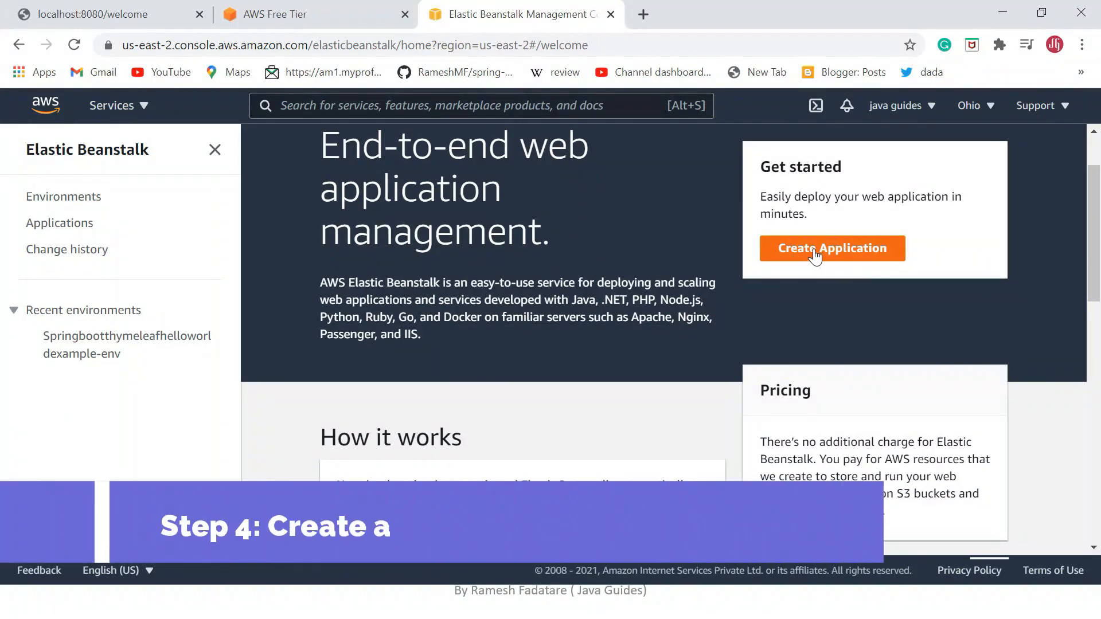
click(855, 258)
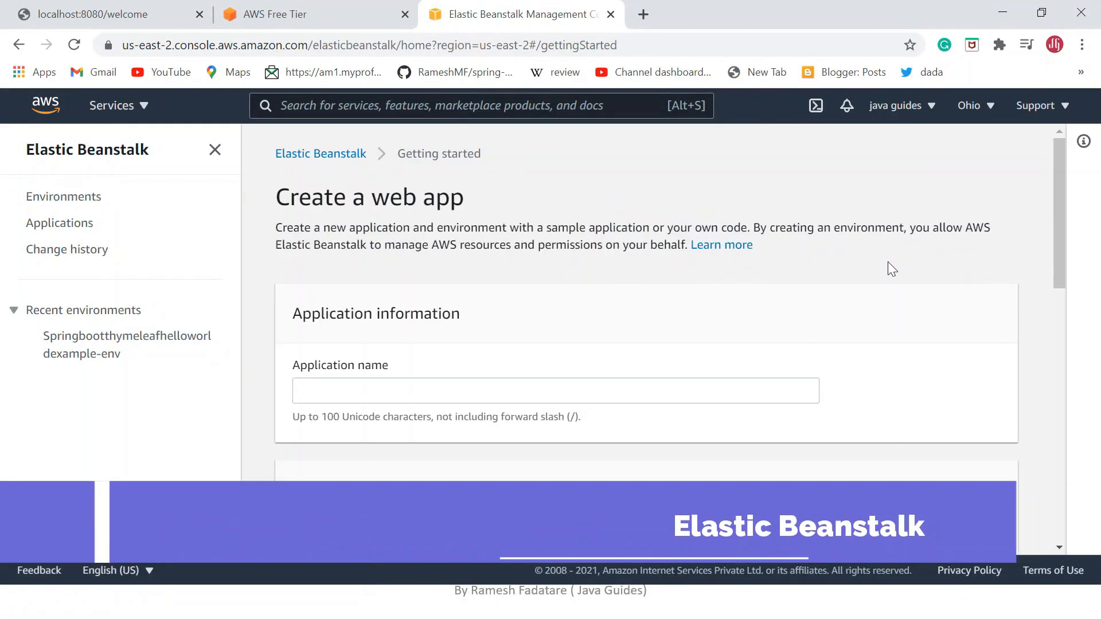
Name the new web application springboot-aws-example.
scroll(568, 302, down, 1)
scroll(418, 262, down, 4)
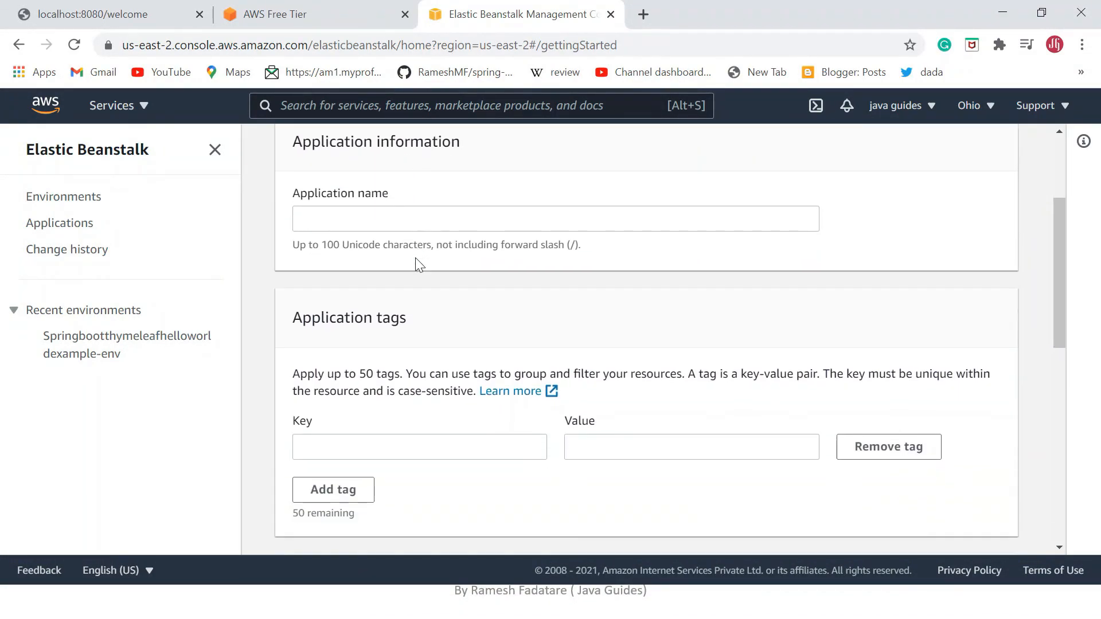
scroll(423, 345, down, 3)
scroll(423, 347, up, 6)
scroll(435, 214, up, 1)
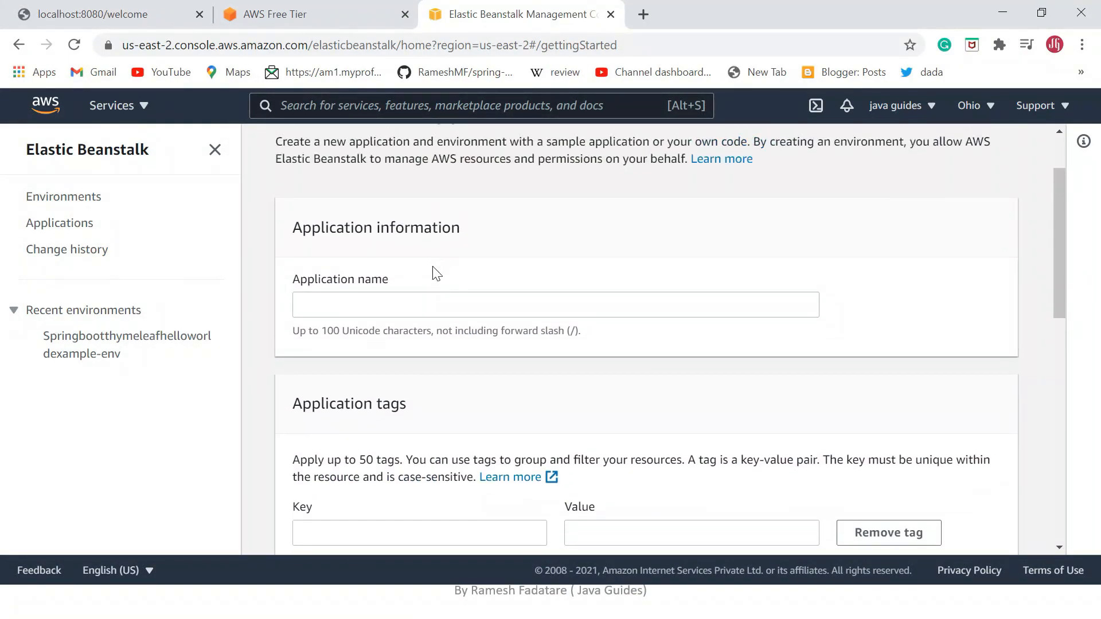
click(420, 304)
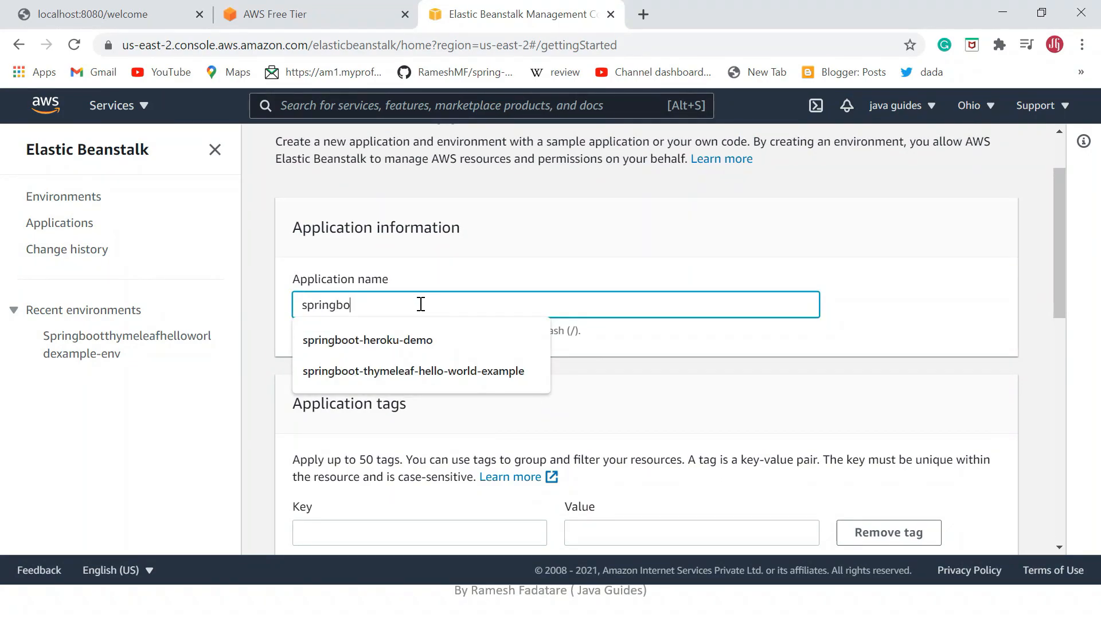
text(springboot-aws-example)
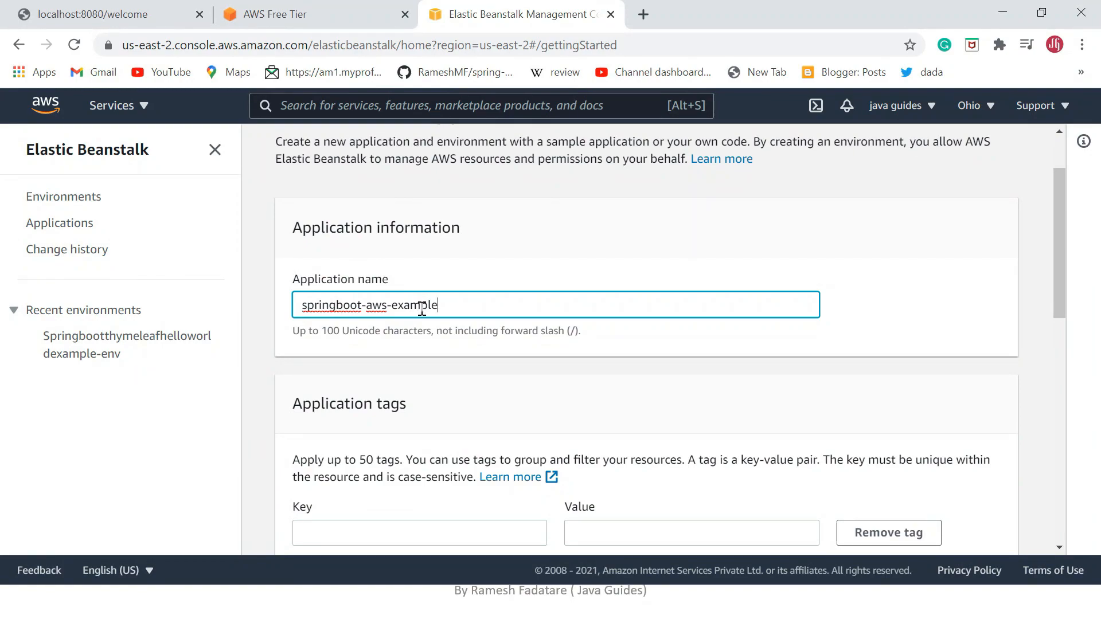
Leave the application tags empty, review the available platforms and choose Java as the application's platform.
scroll(421, 309, down, 3)
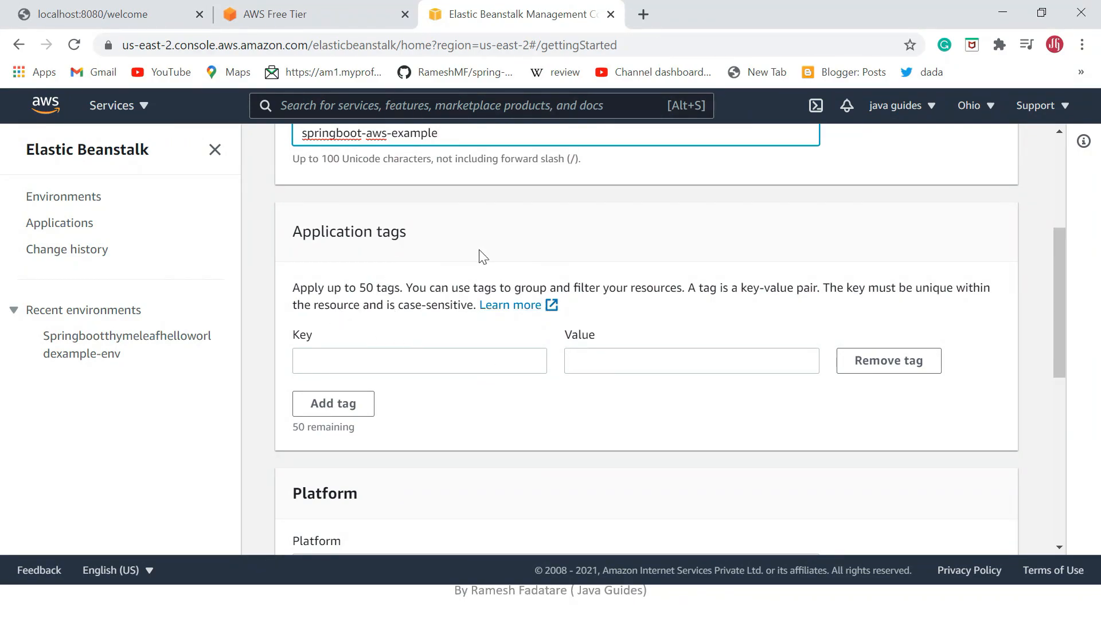
scroll(513, 342, down, 4)
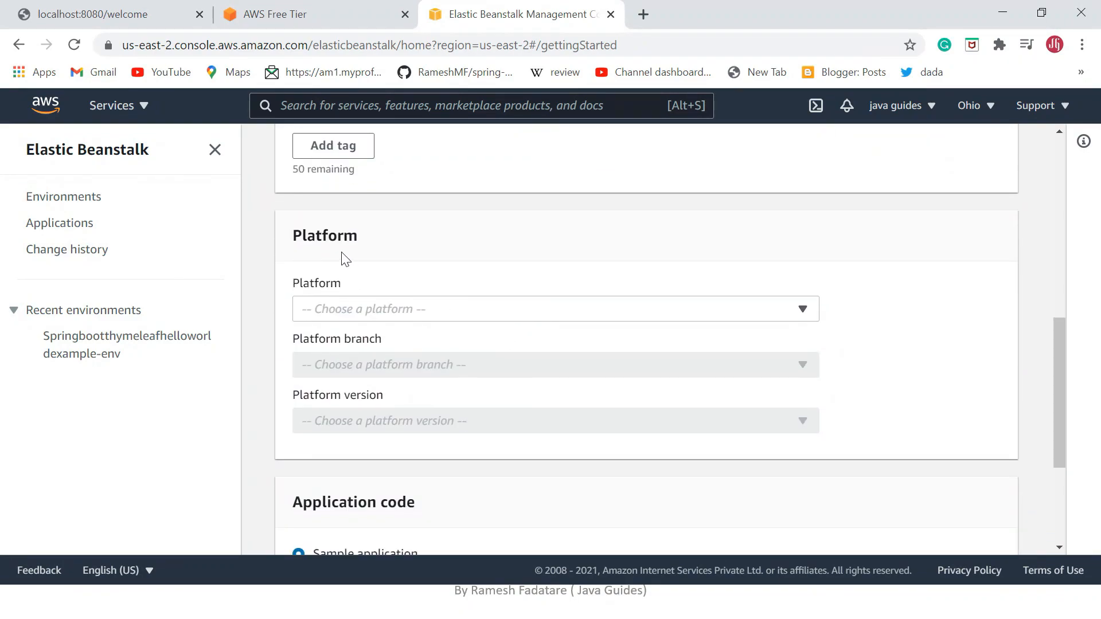
click(374, 312)
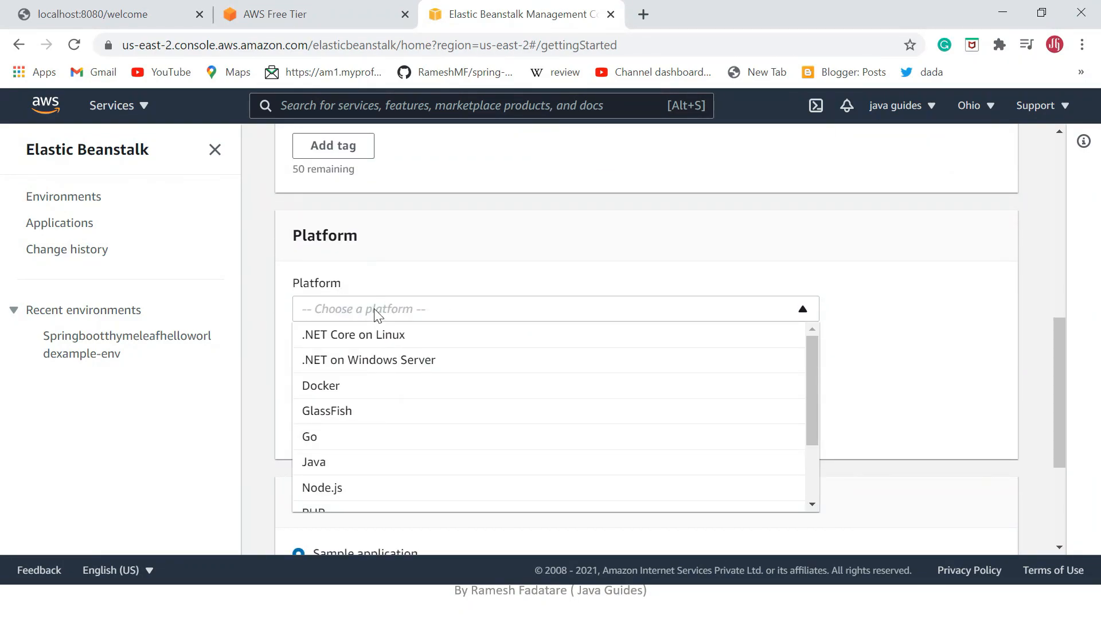
click(347, 462)
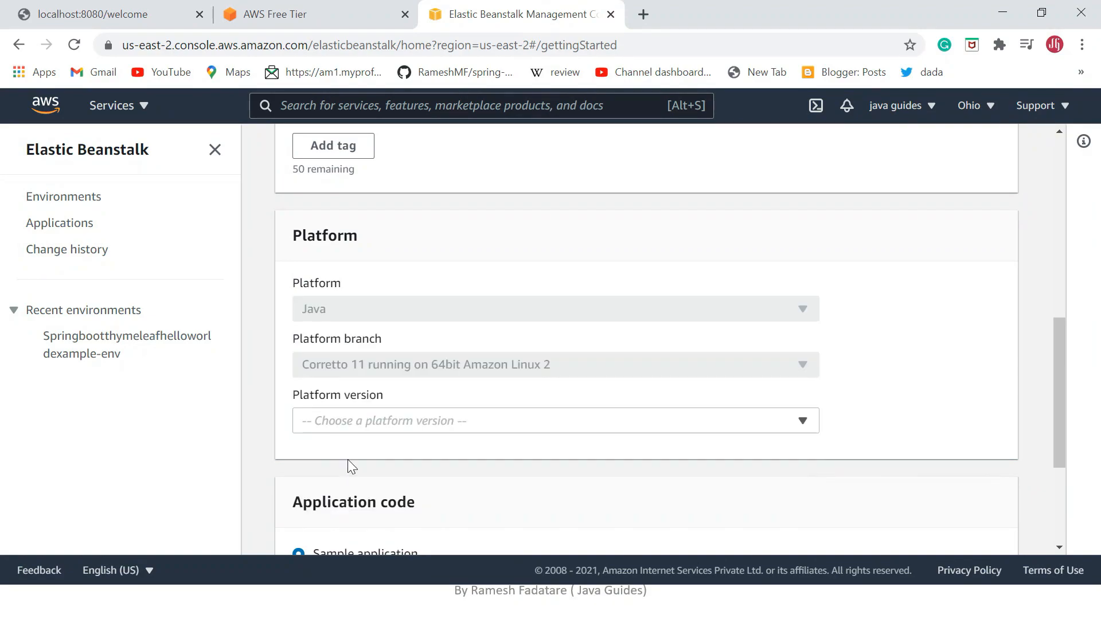
click(440, 314)
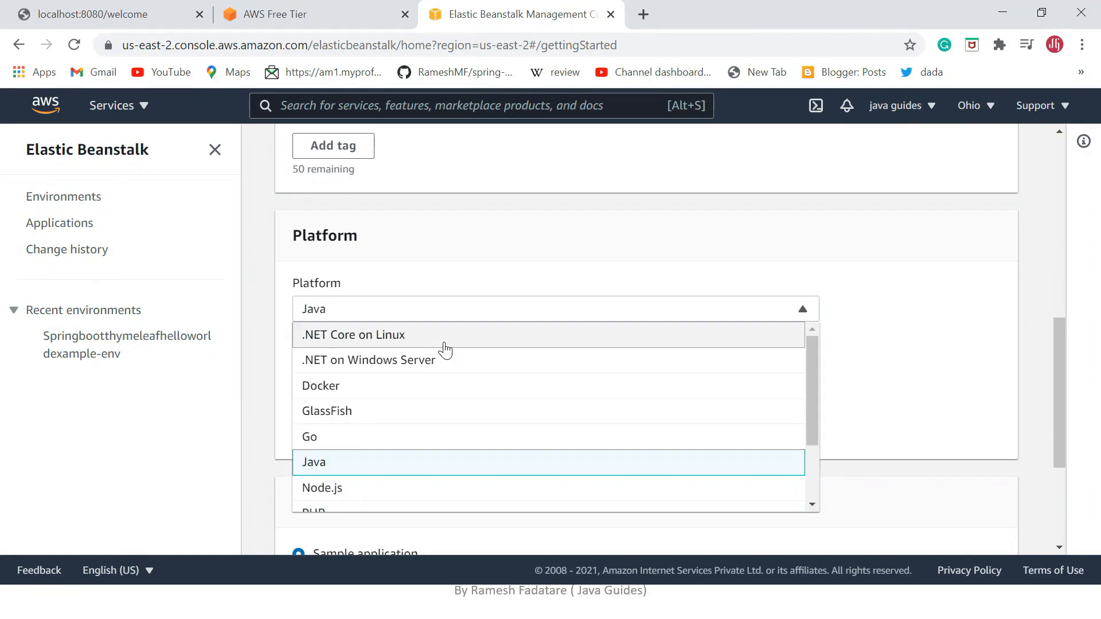
scroll(407, 453, down, 2)
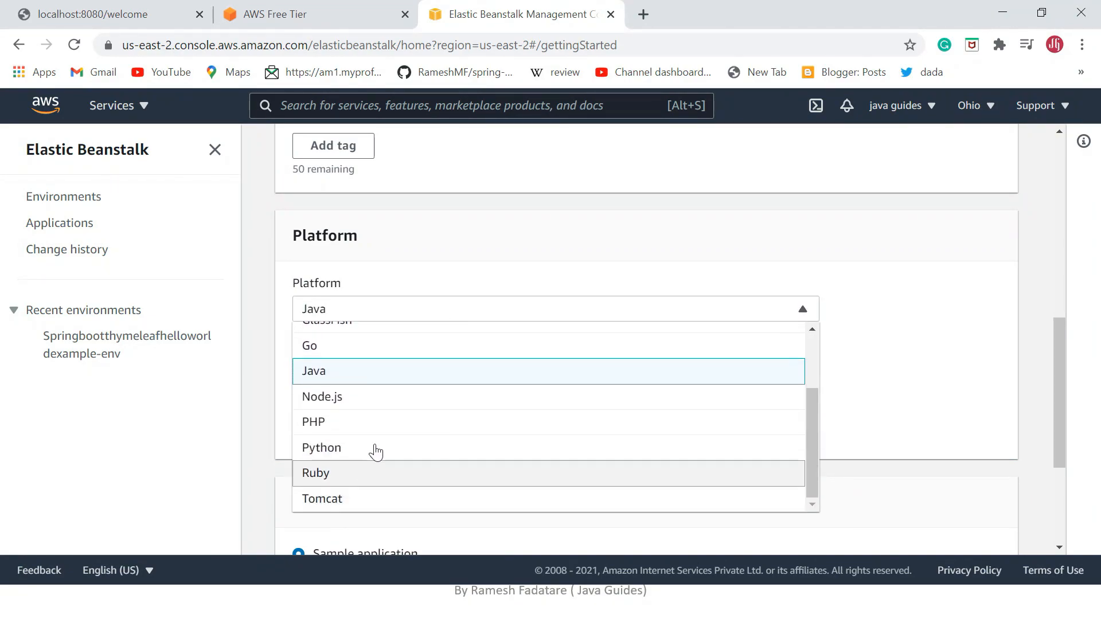
scroll(385, 436, up, 2)
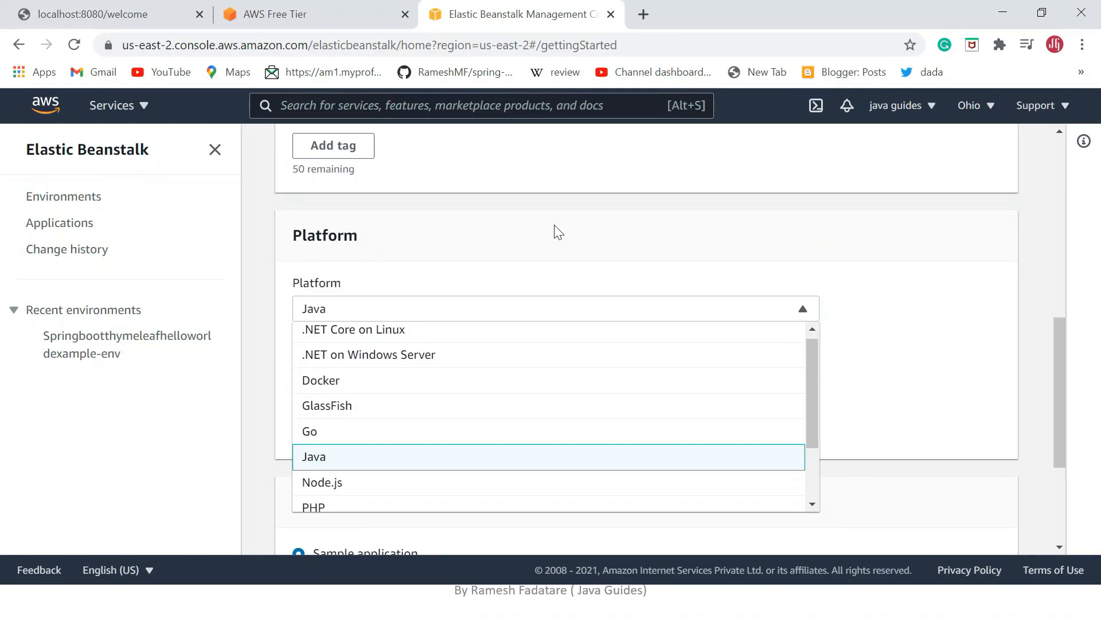
scroll(558, 232, down, 1)
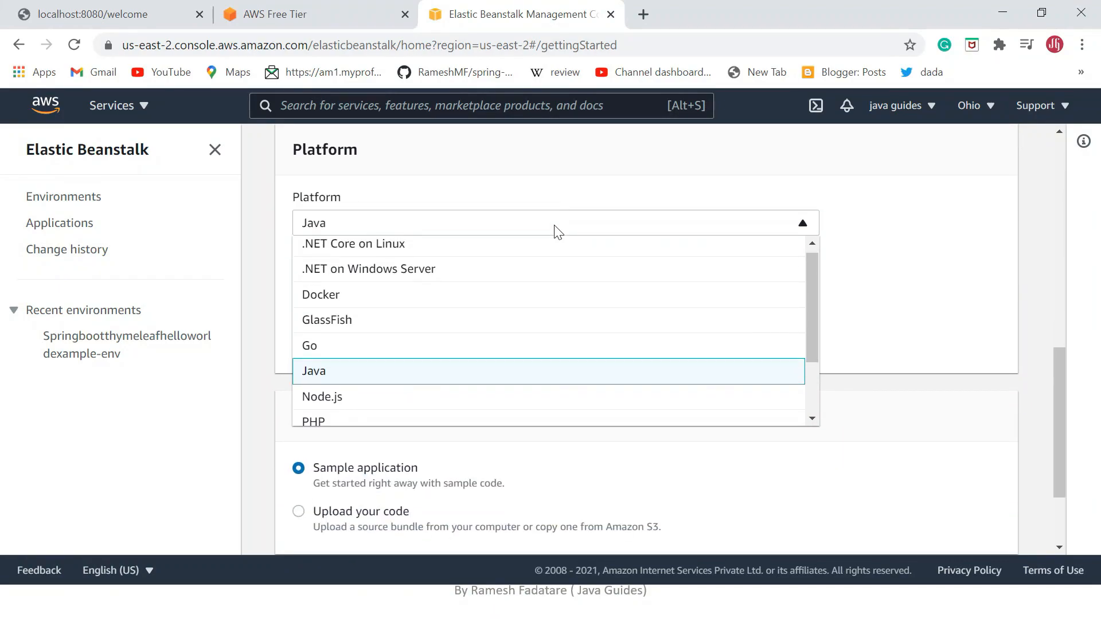
scroll(631, 200, up, 1)
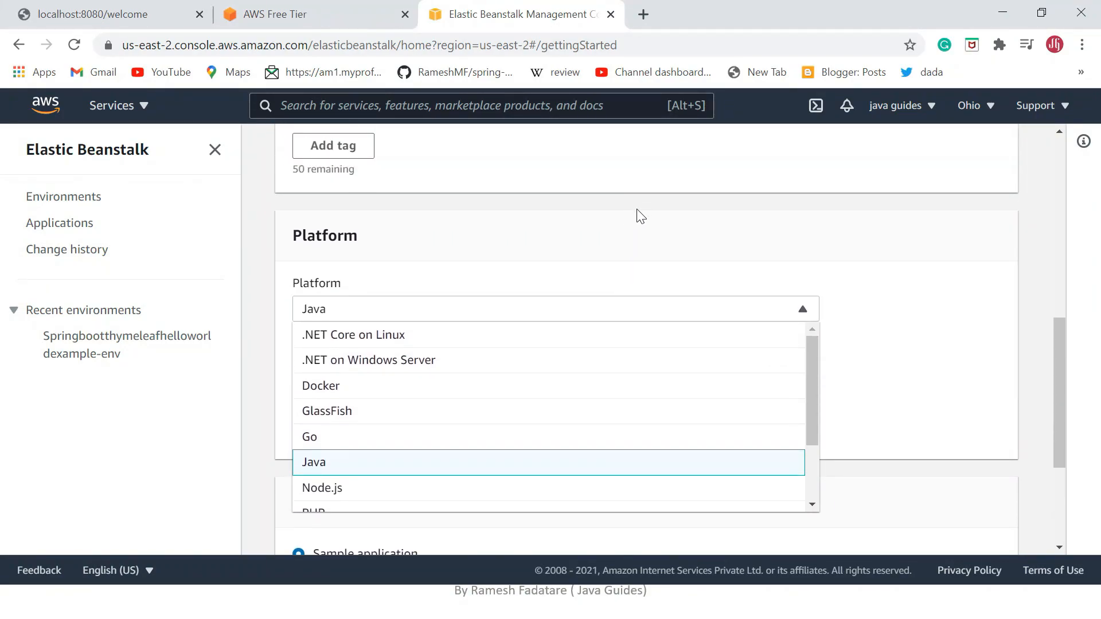
click(317, 466)
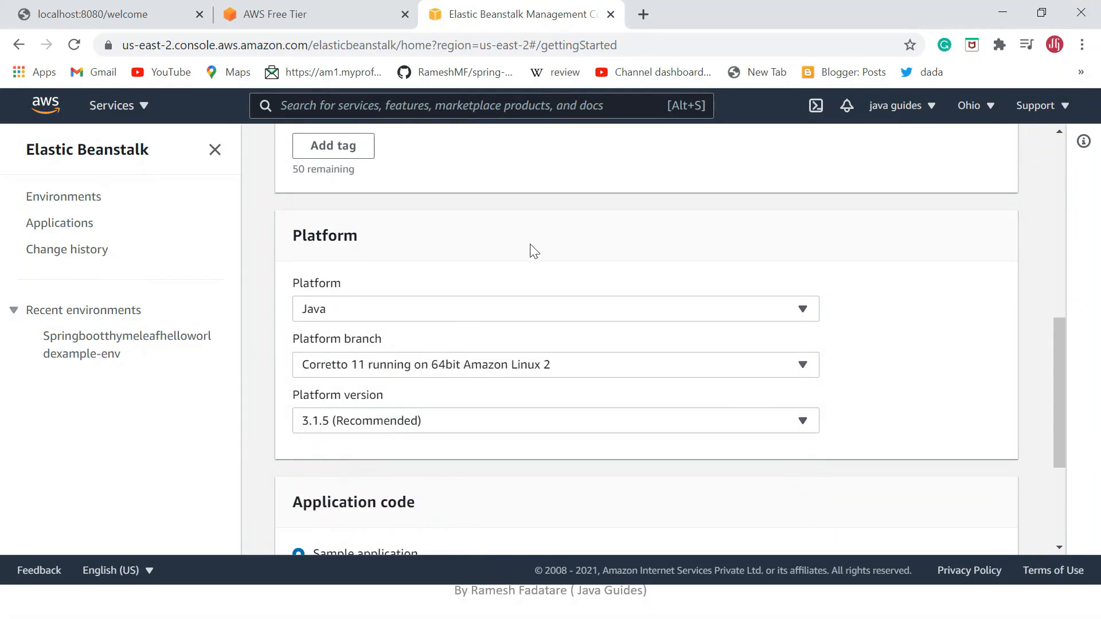
Set the platform branch to Java 8 running on 64bit Amazon Linux.
scroll(532, 264, down, 1)
click(514, 281)
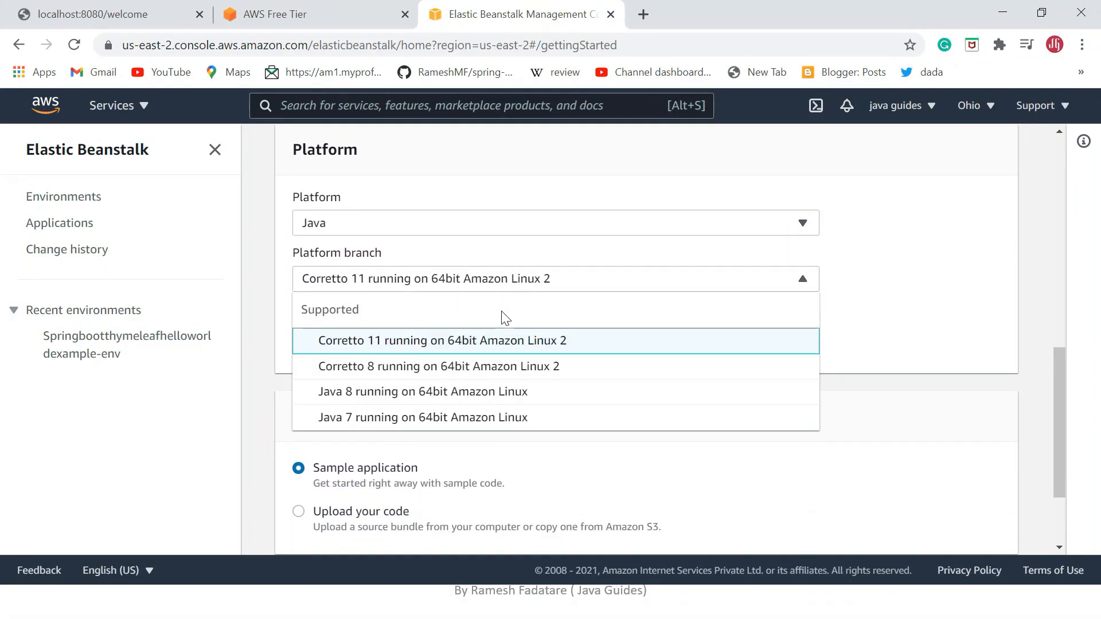
click(401, 400)
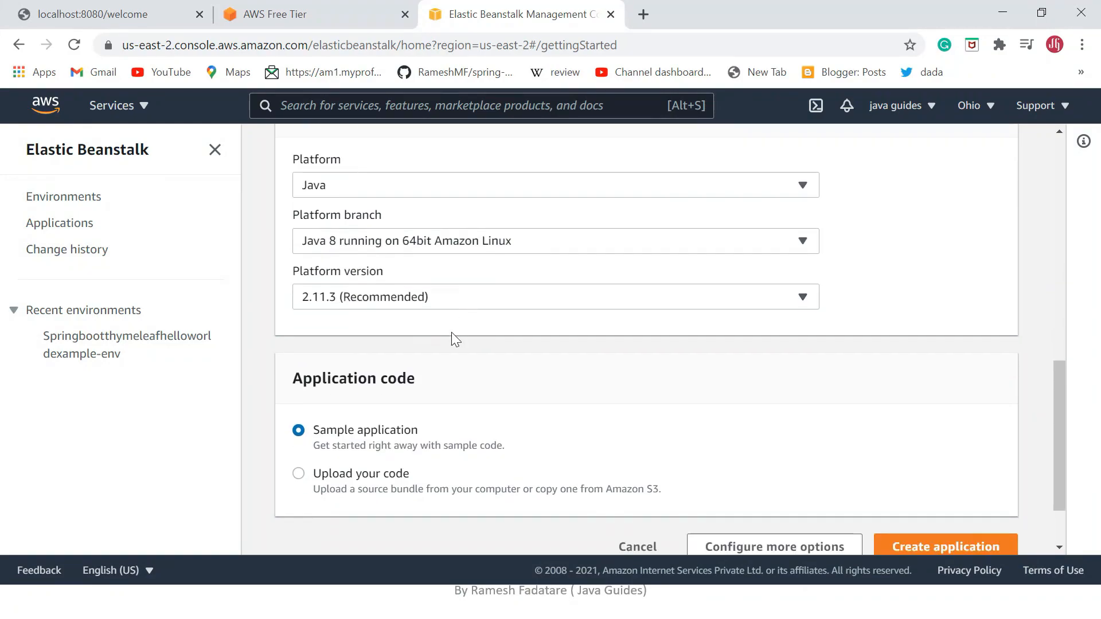
Choose to upload your own code and upload springboot-aws-example.jar from the project's target folder as the local source file.
scroll(451, 336, down, 1)
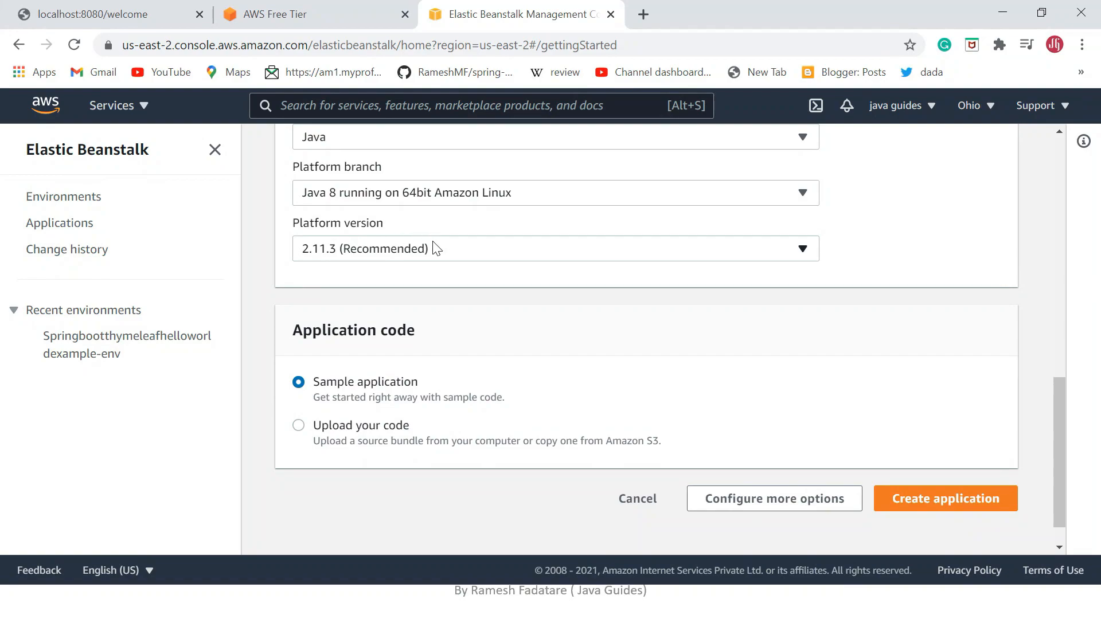
scroll(349, 385, down, 1)
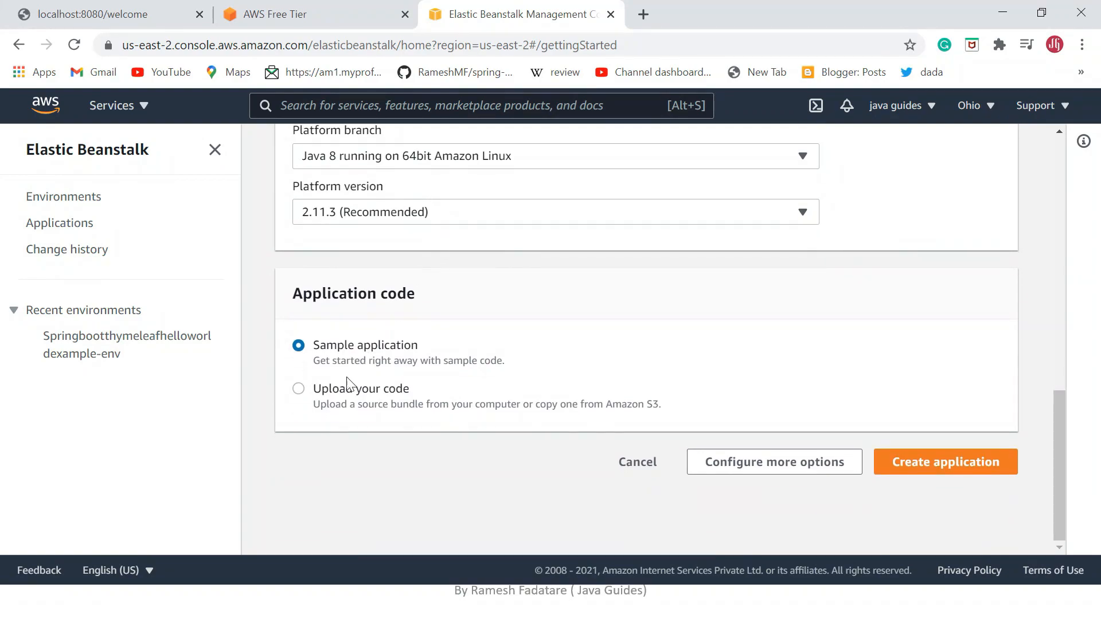
click(298, 390)
scroll(393, 388, down, 6)
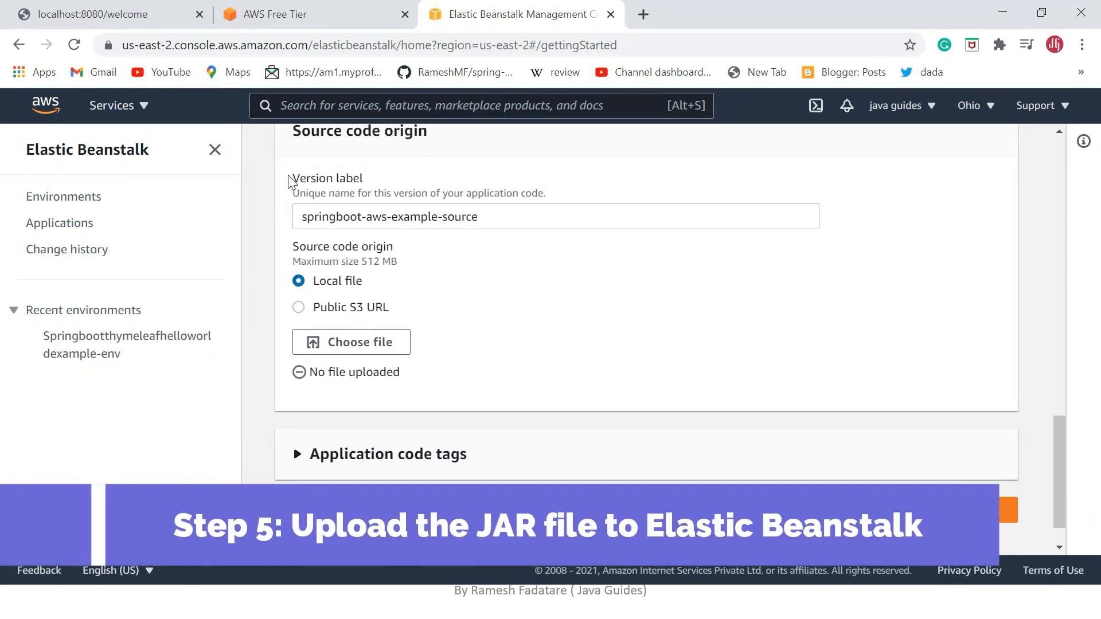
drag(485, 219, 283, 213)
click(506, 278)
click(361, 344)
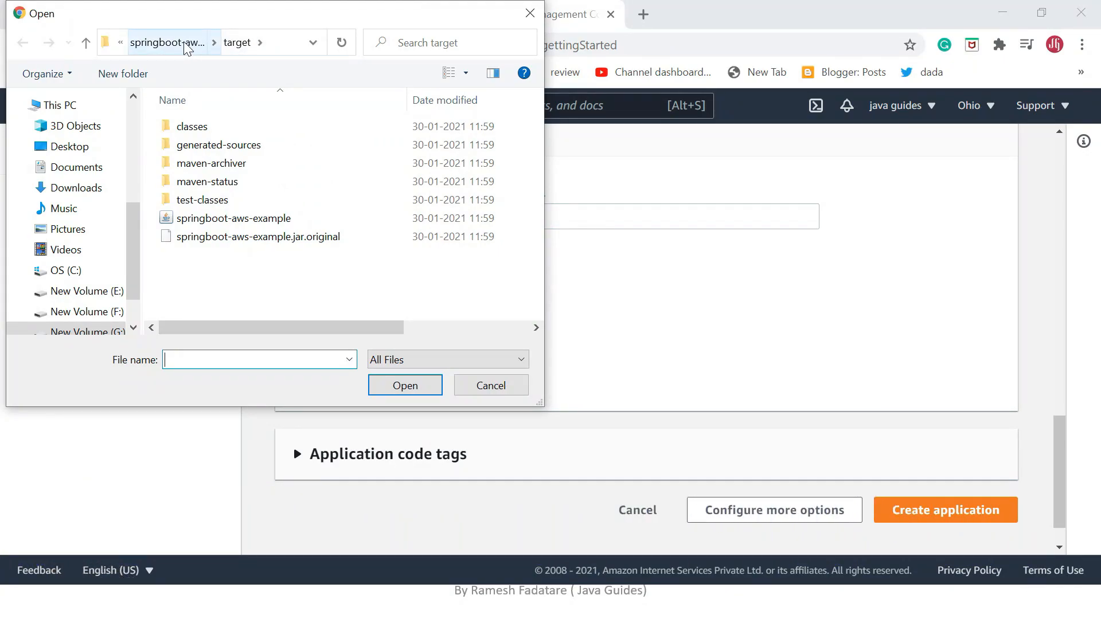
click(222, 224)
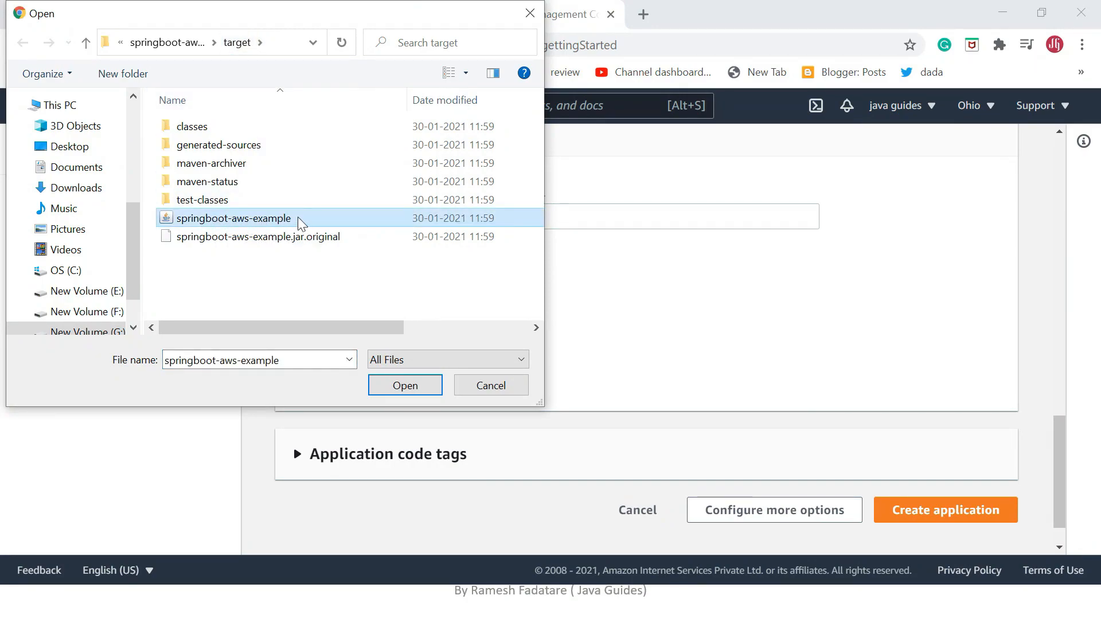
click(406, 383)
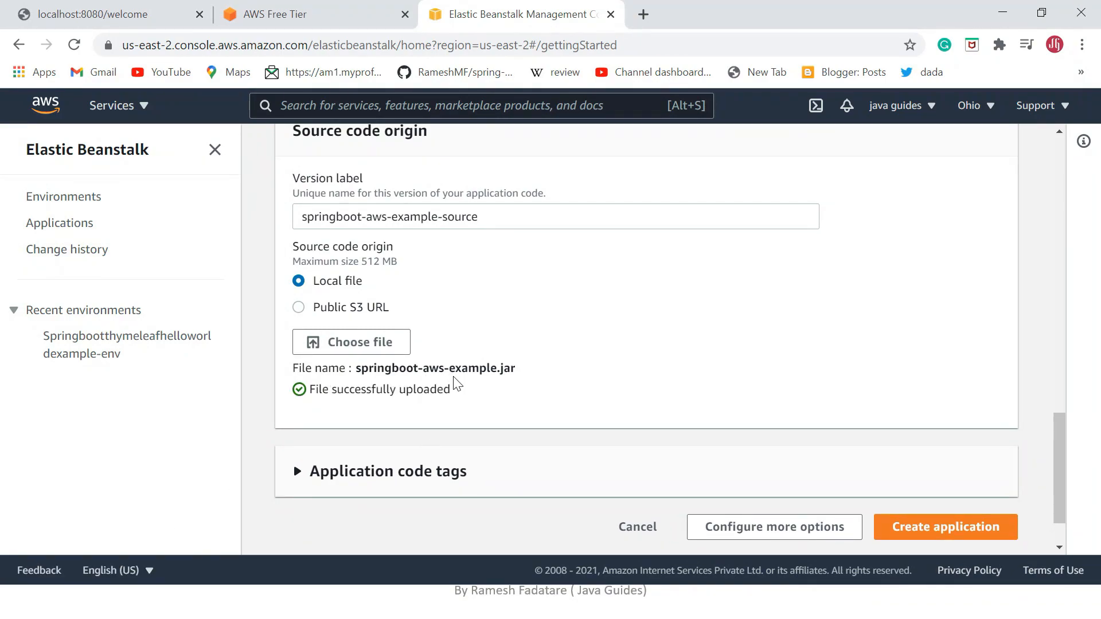
Review the optional application code tags without adding any, and create the application.
click(298, 480)
scroll(373, 442, down, 1)
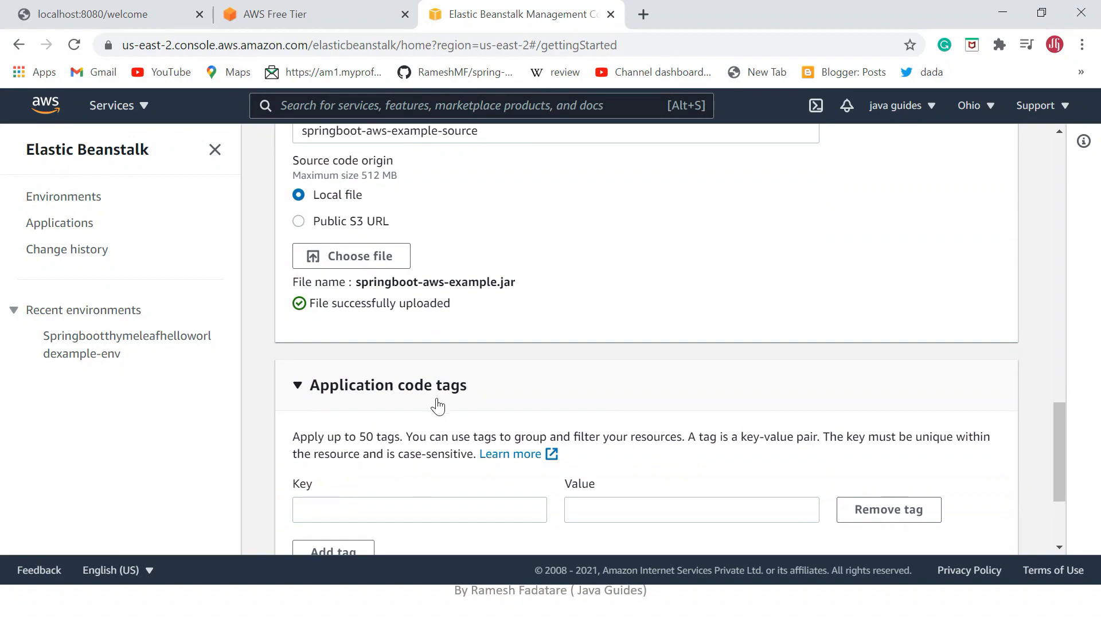
scroll(451, 405, down, 3)
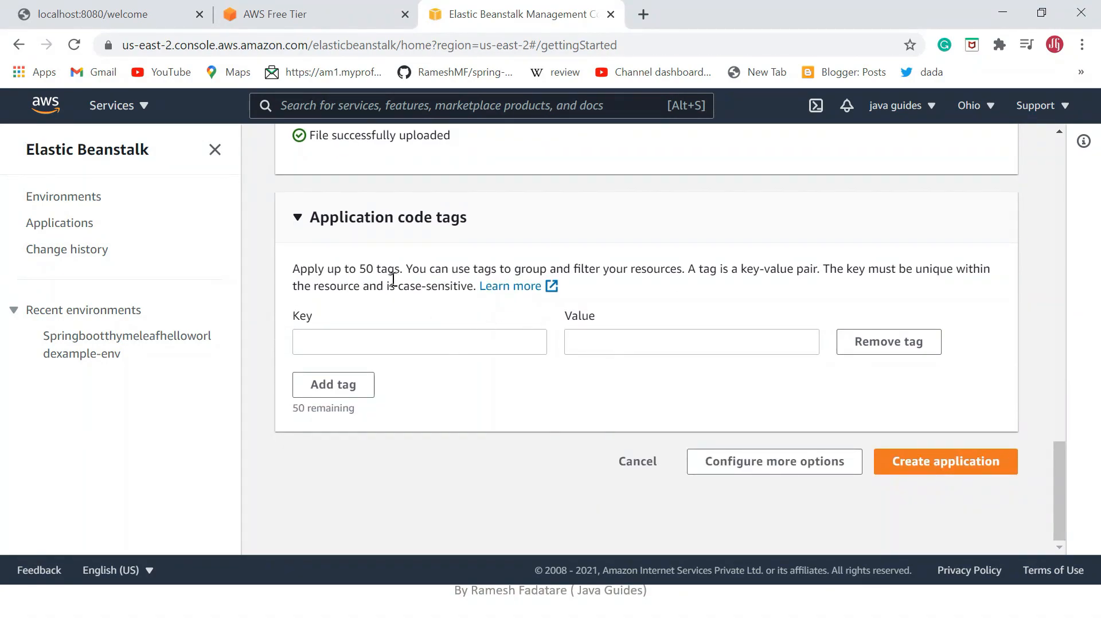
click(301, 219)
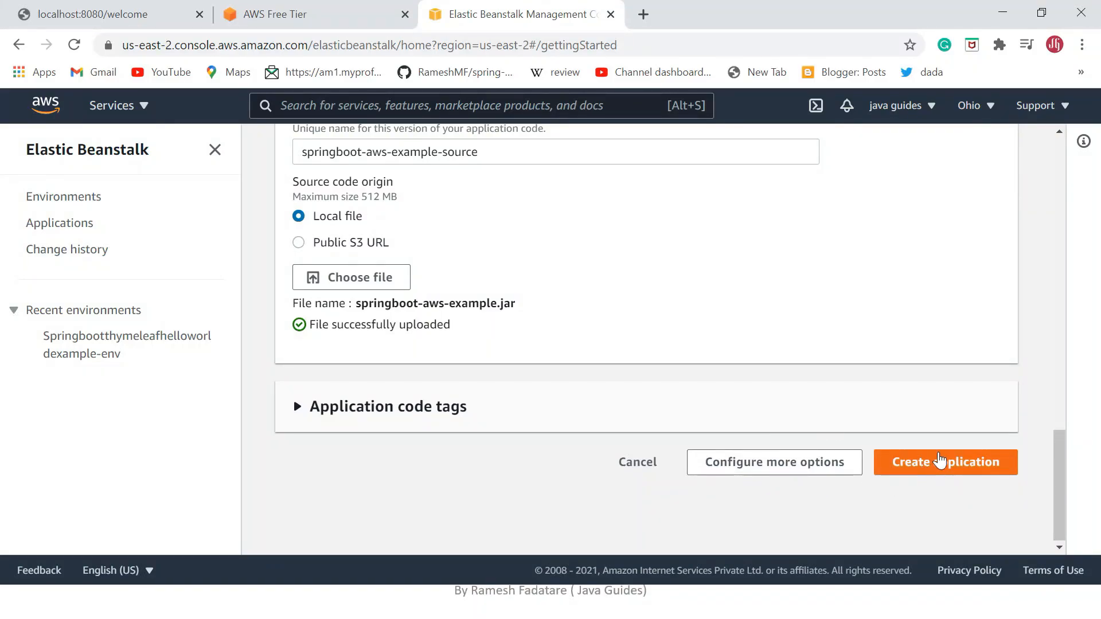
click(948, 466)
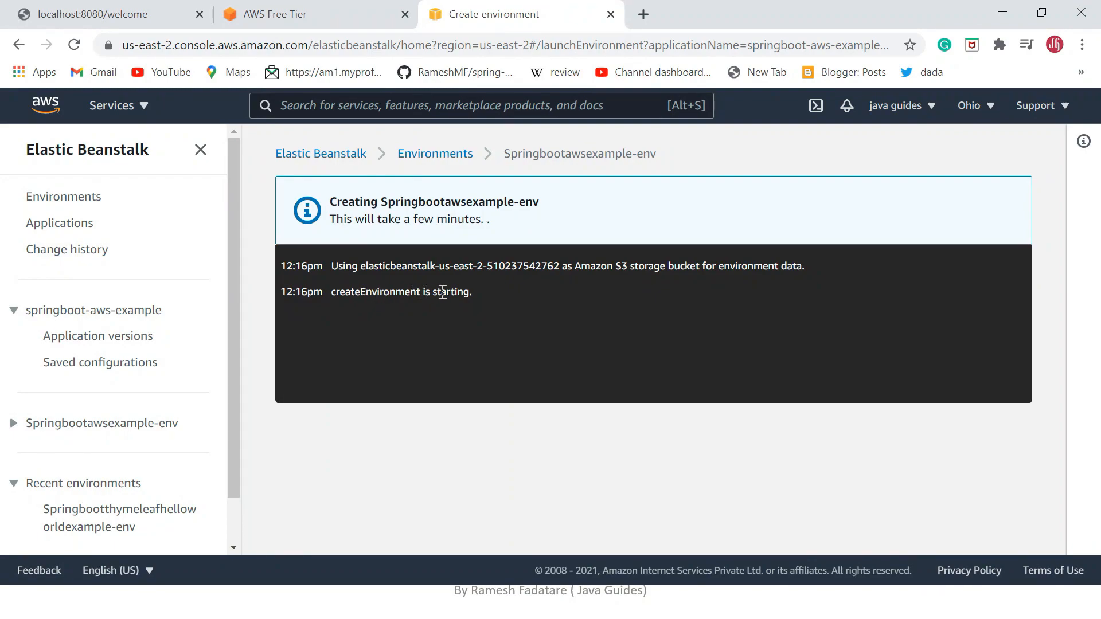
Examine the environment creation log, including the createEnvironment event and the Amazon S3 storage bucket entry.
drag(473, 293, 440, 293)
click(379, 293)
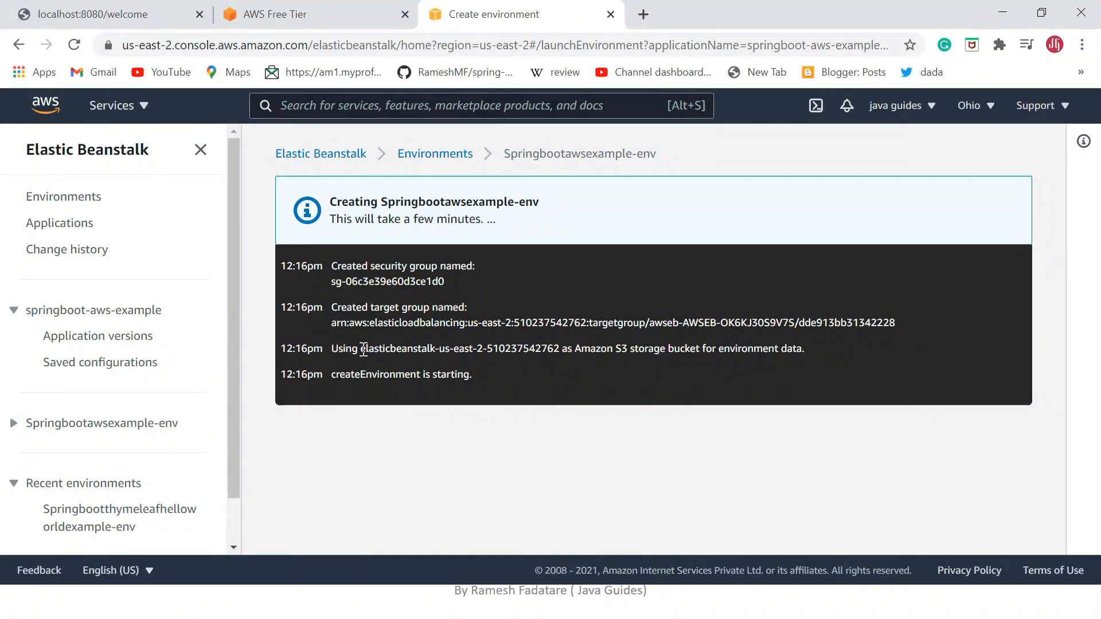
drag(364, 349, 560, 348)
click(558, 349)
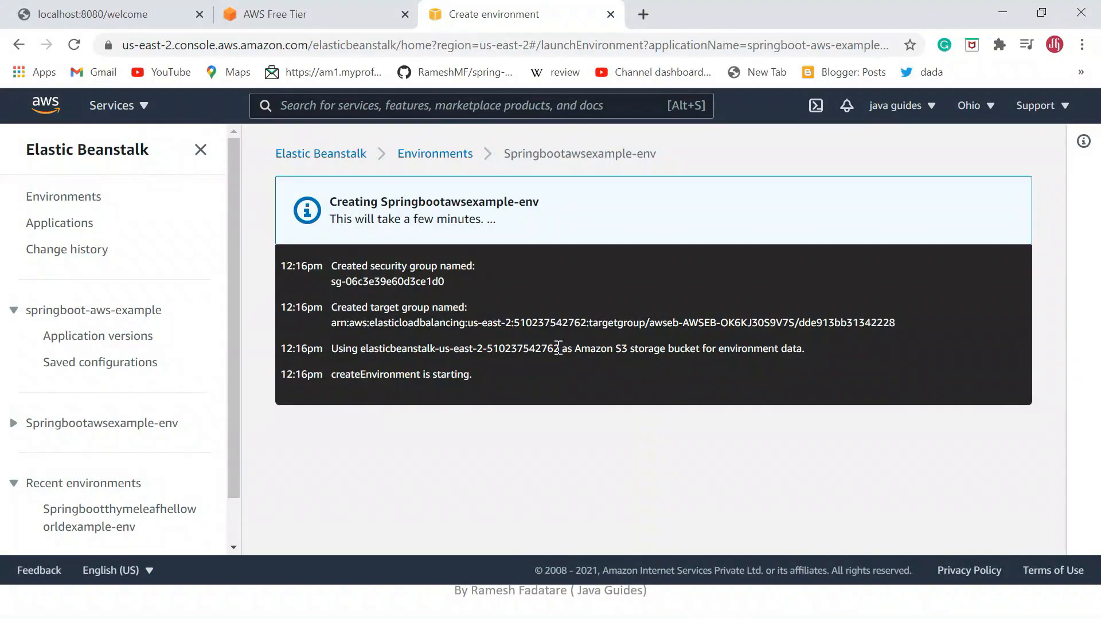
drag(559, 348, 561, 349)
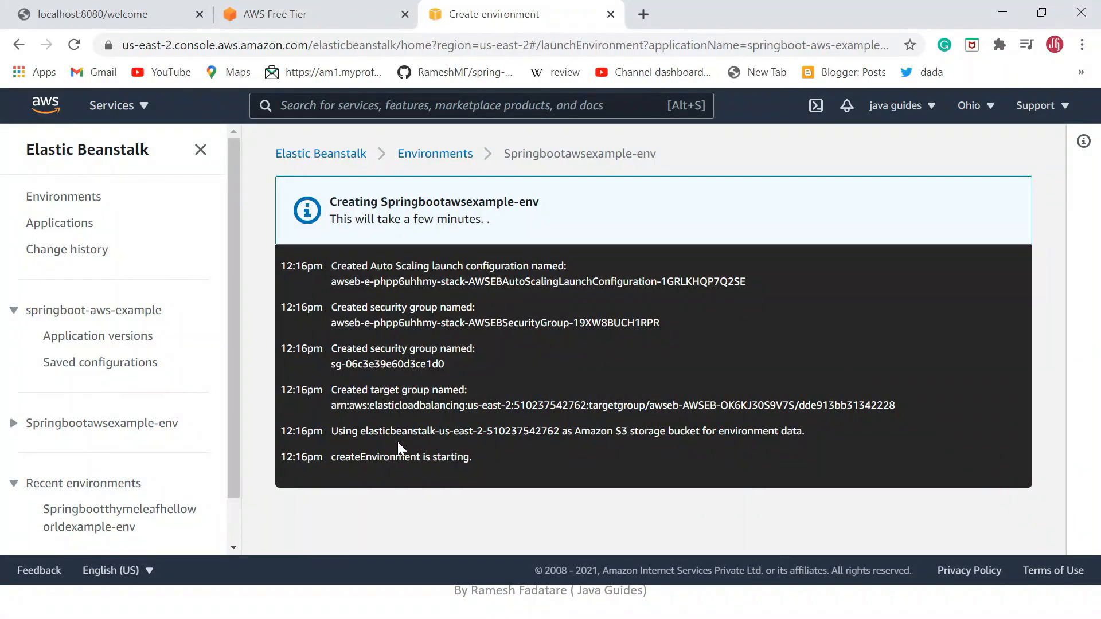
Check the S3 storage bucket name in the environment creation log and open the S3 console in a new browser tab.
drag(361, 431, 558, 430)
click(568, 453)
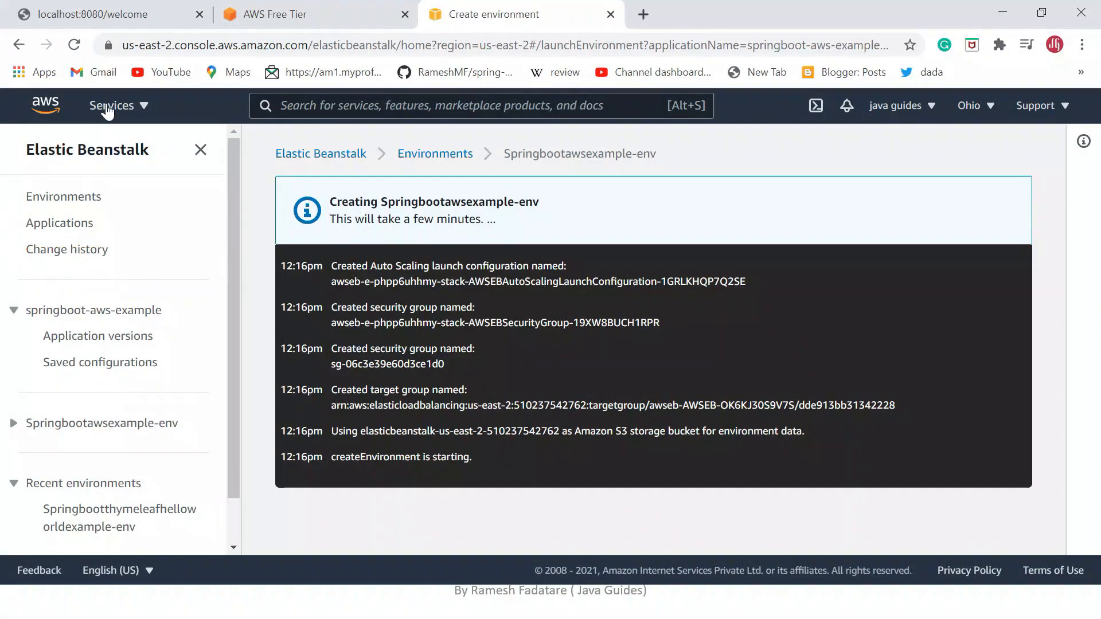
click(128, 107)
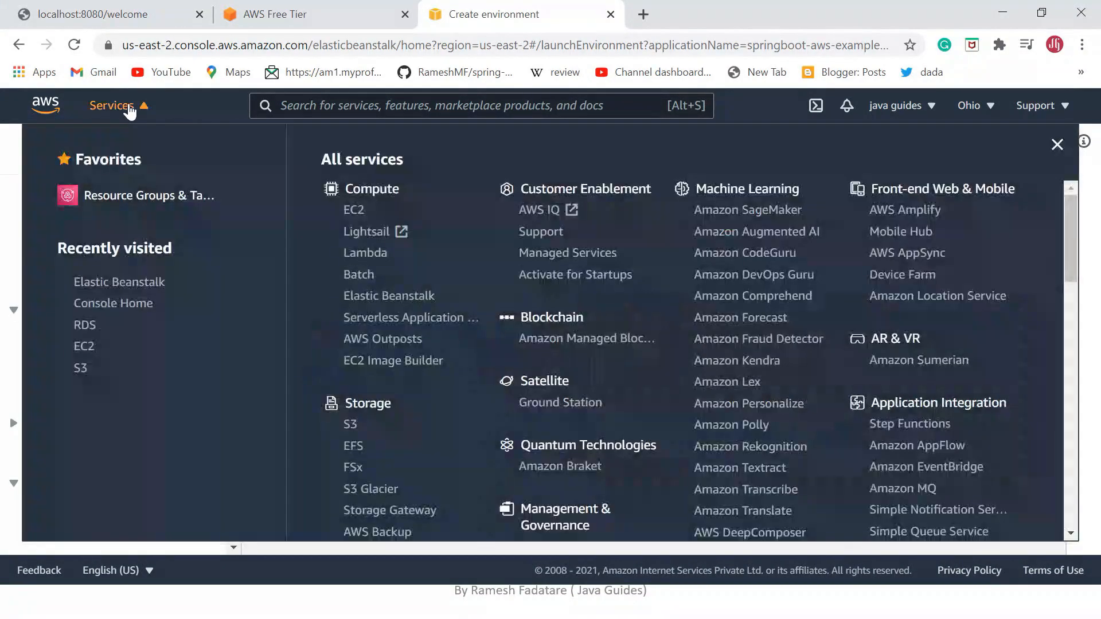
right_click(353, 424)
click(383, 436)
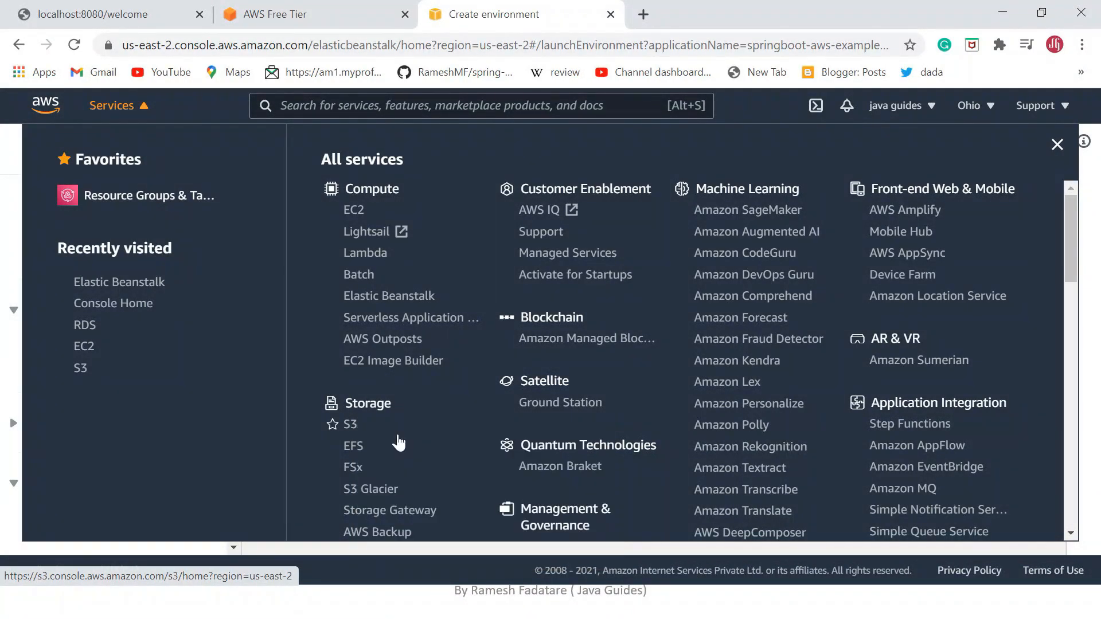
click(715, 14)
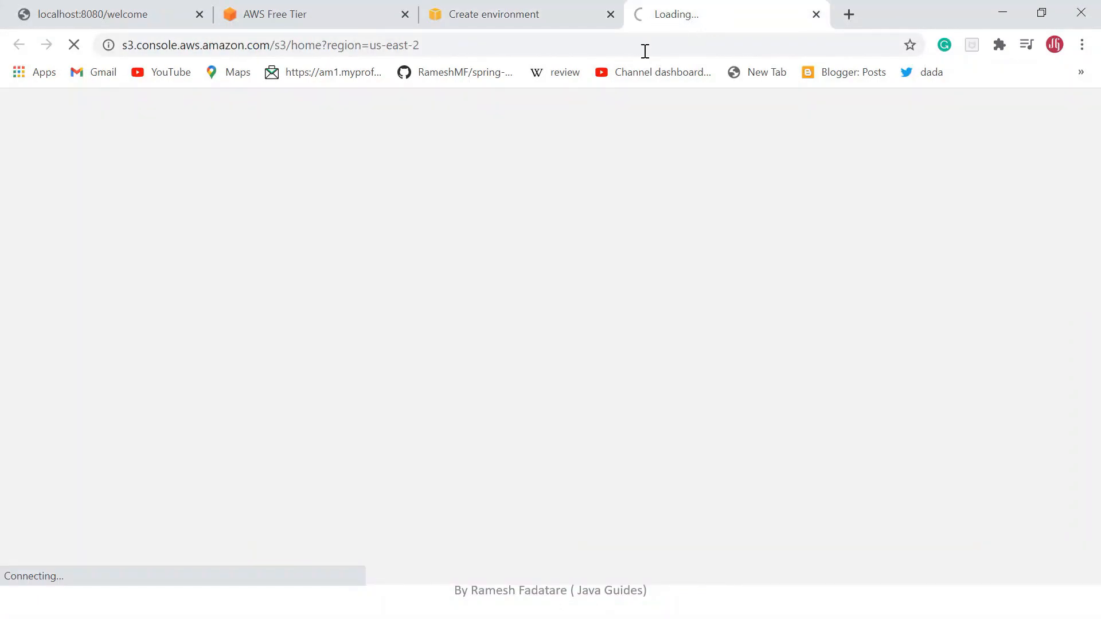
Compare the storage bucket name in the environment creation log with the bucket listed in the S3 console.
click(507, 23)
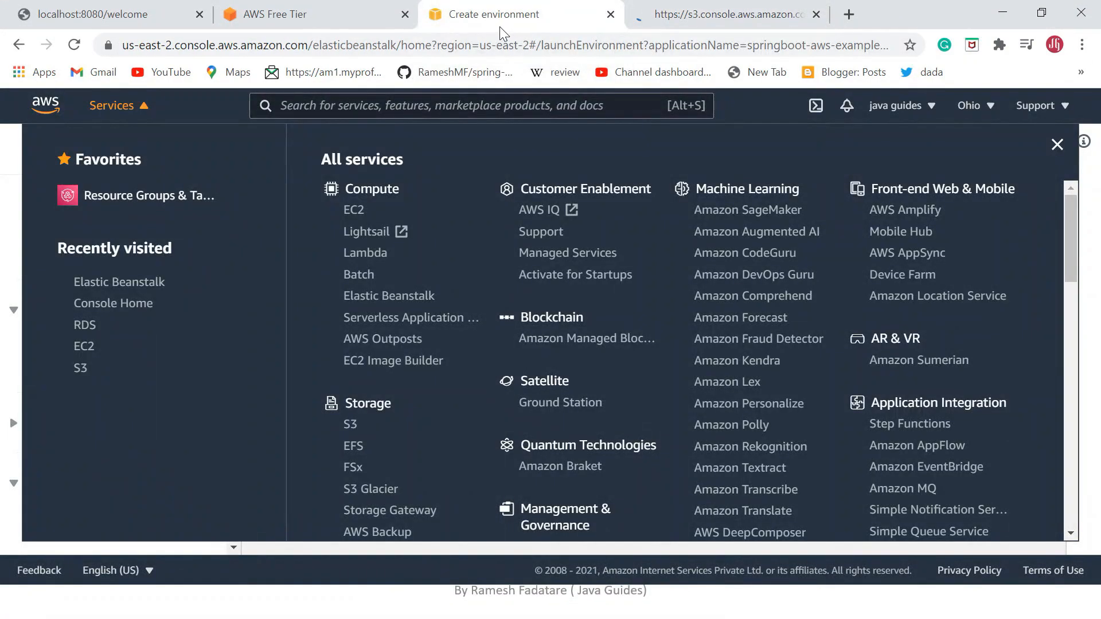
click(11, 265)
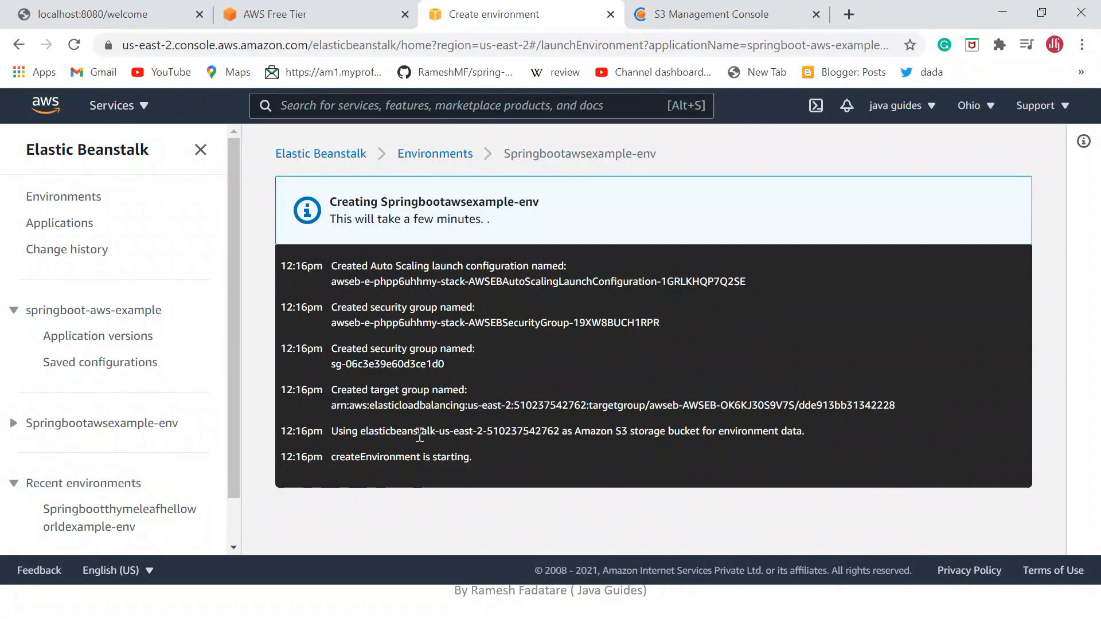
drag(559, 431, 543, 432)
click(544, 432)
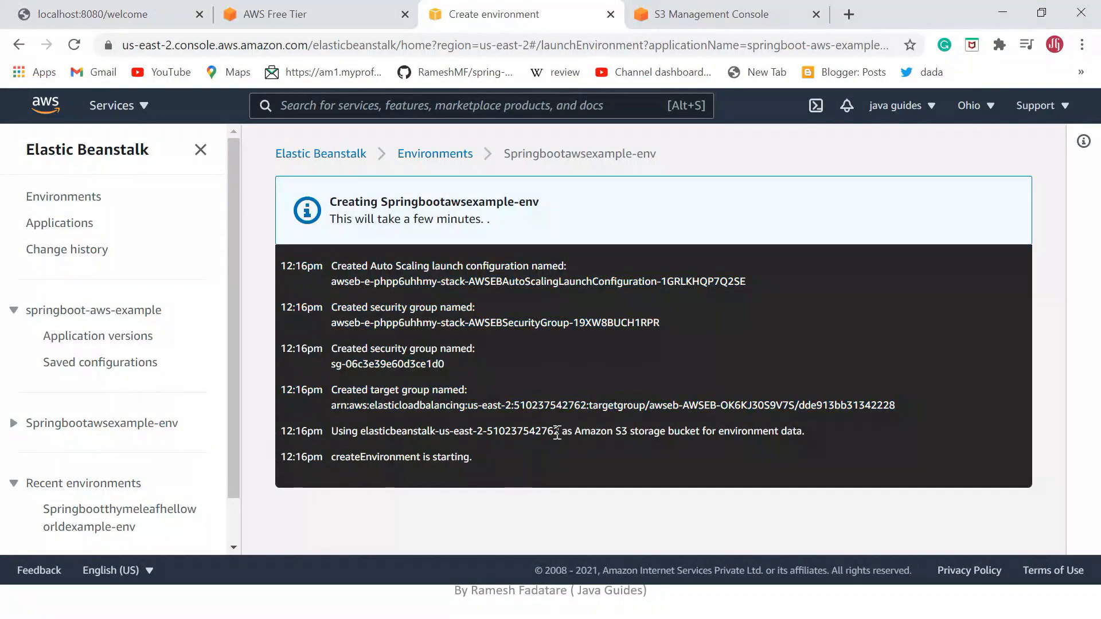
click(710, 14)
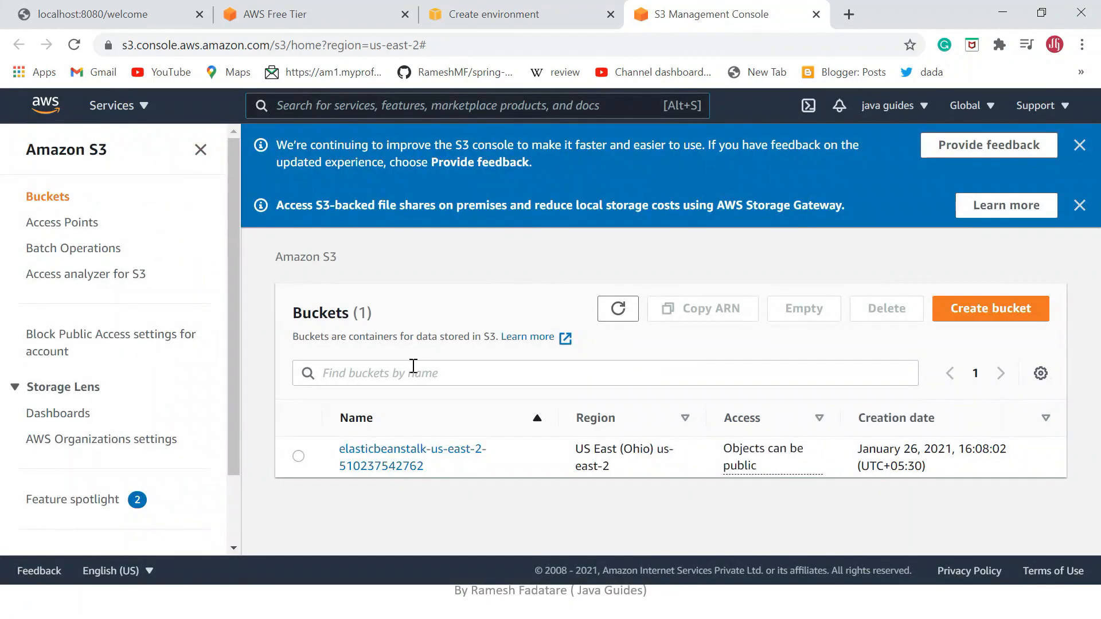
drag(427, 473, 343, 453)
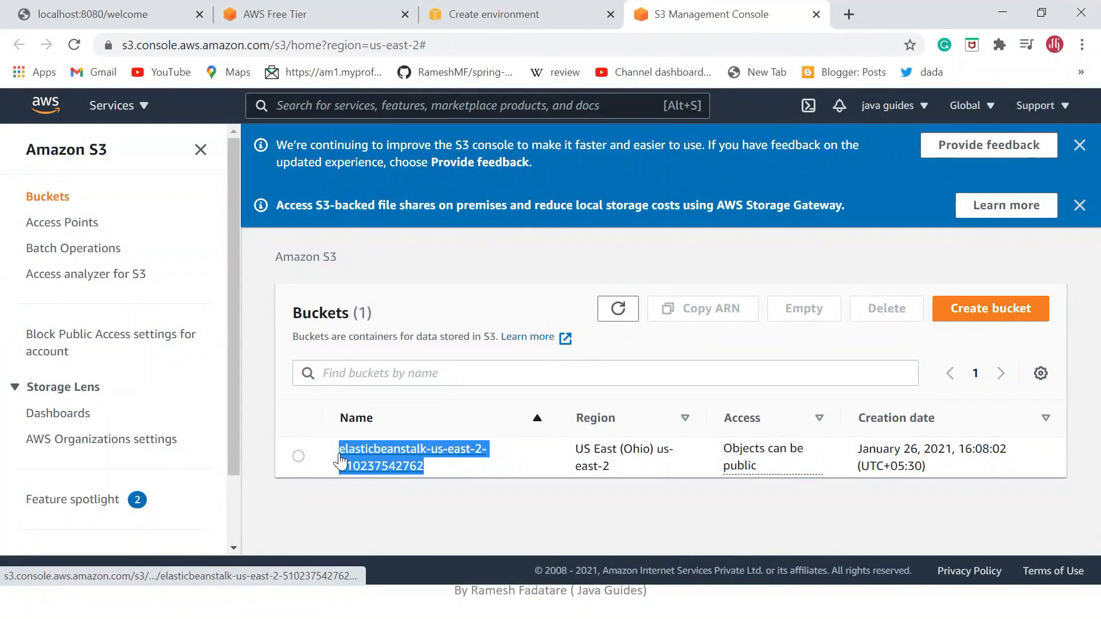
Open the Elastic Beanstalk bucket in S3, examine its uploaded jar files, and return to the bucket list.
click(450, 454)
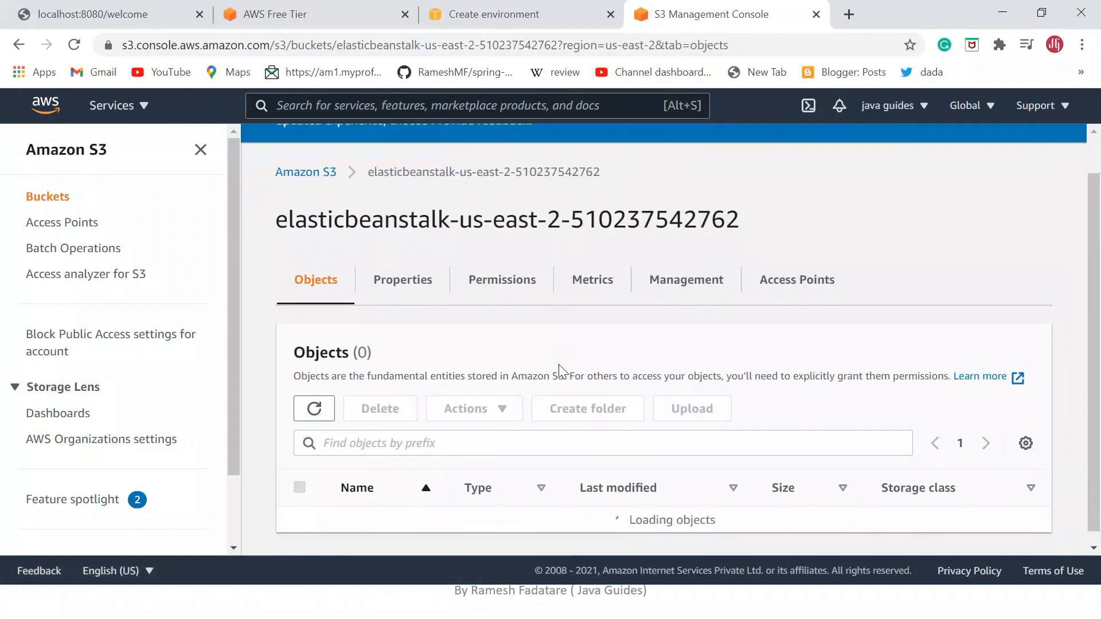
scroll(551, 390, down, 2)
scroll(474, 453, down, 5)
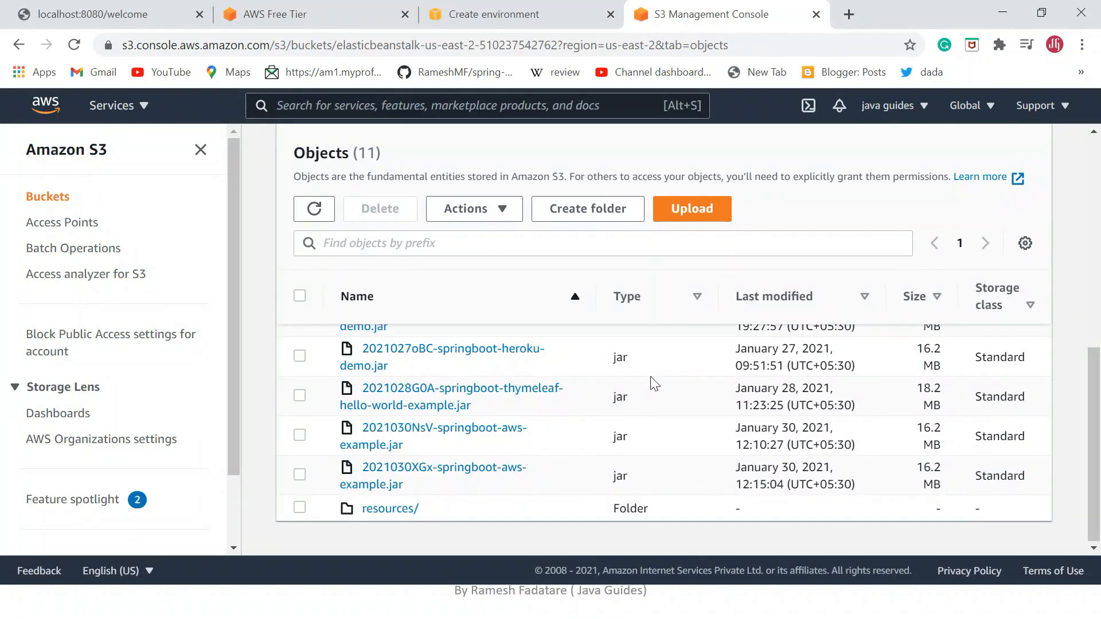
scroll(441, 505, up, 5)
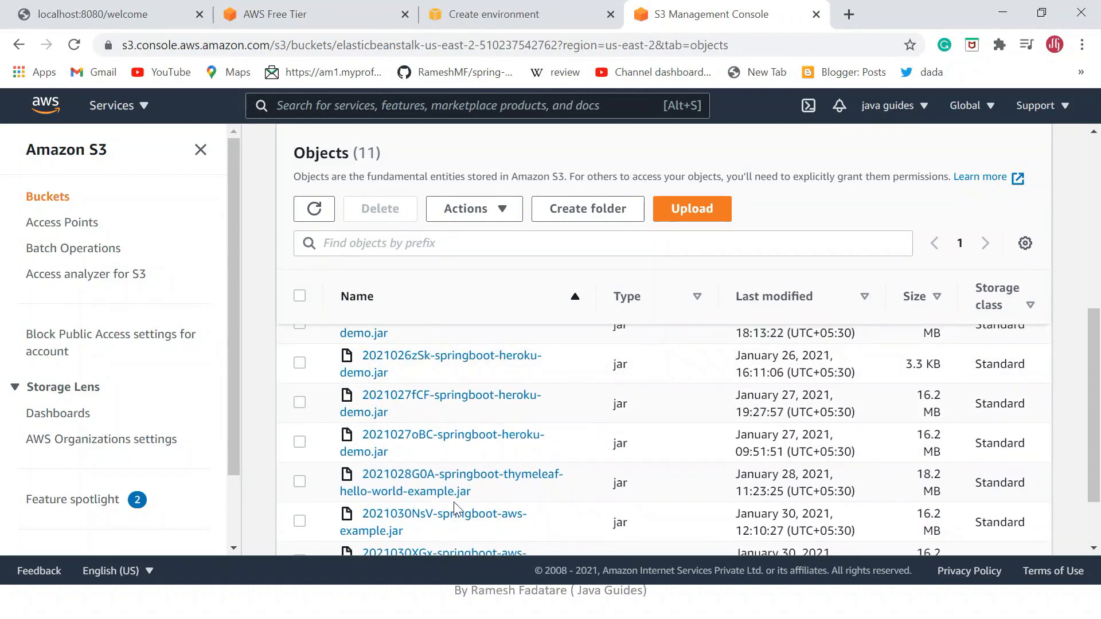
scroll(465, 459, up, 2)
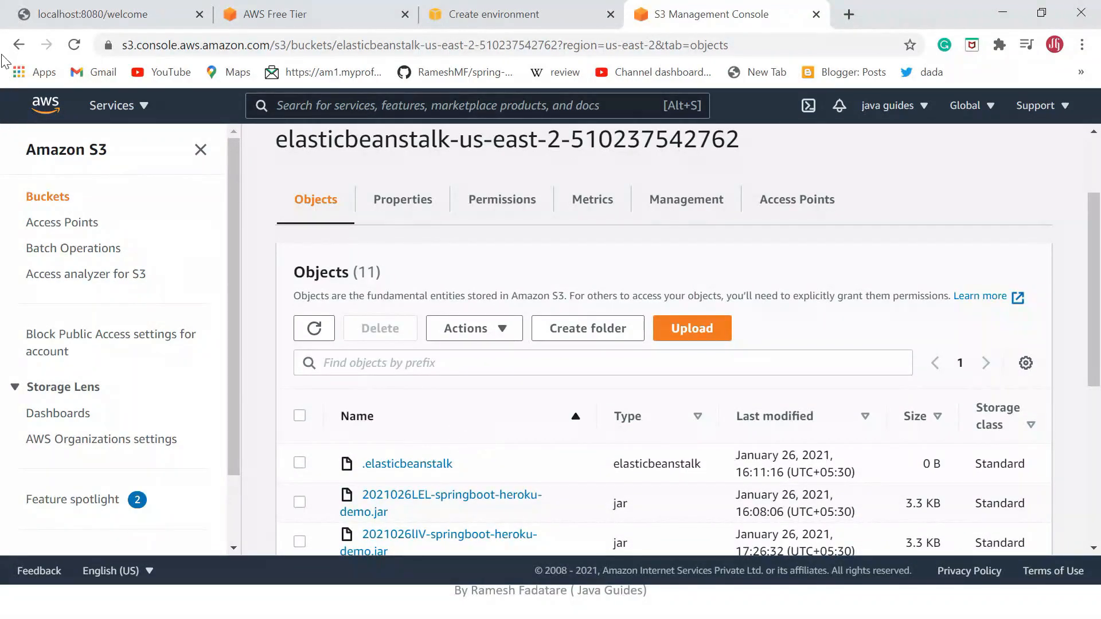
click(17, 46)
Examine the environment creation log for the Auto Scaling, CloudWatch alarm, security group and EC2 launch entries.
click(504, 14)
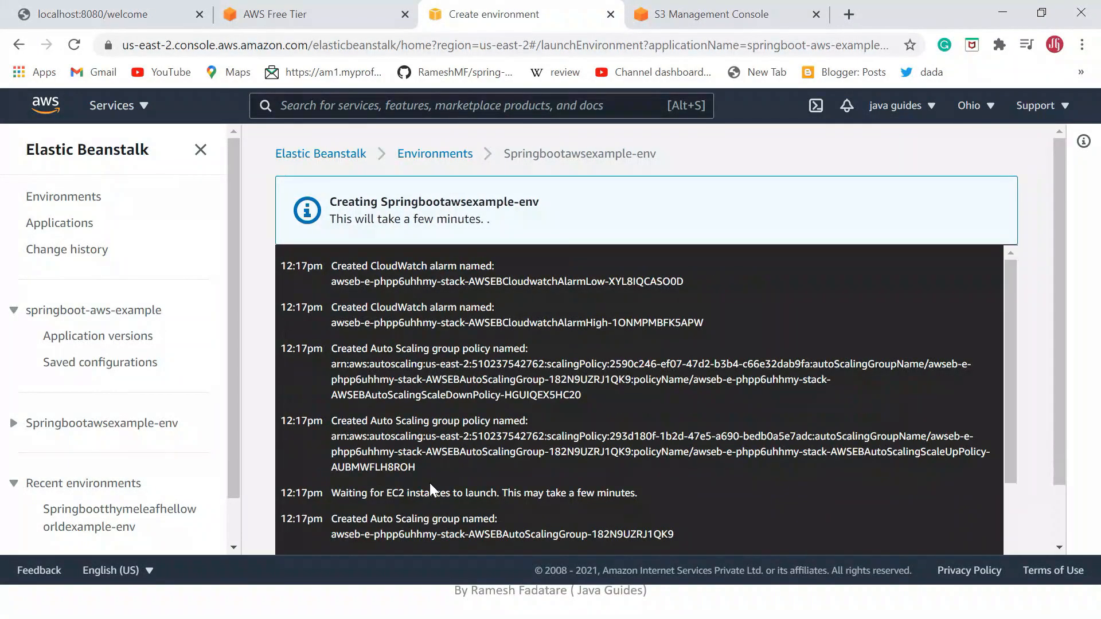
scroll(429, 486, down, 3)
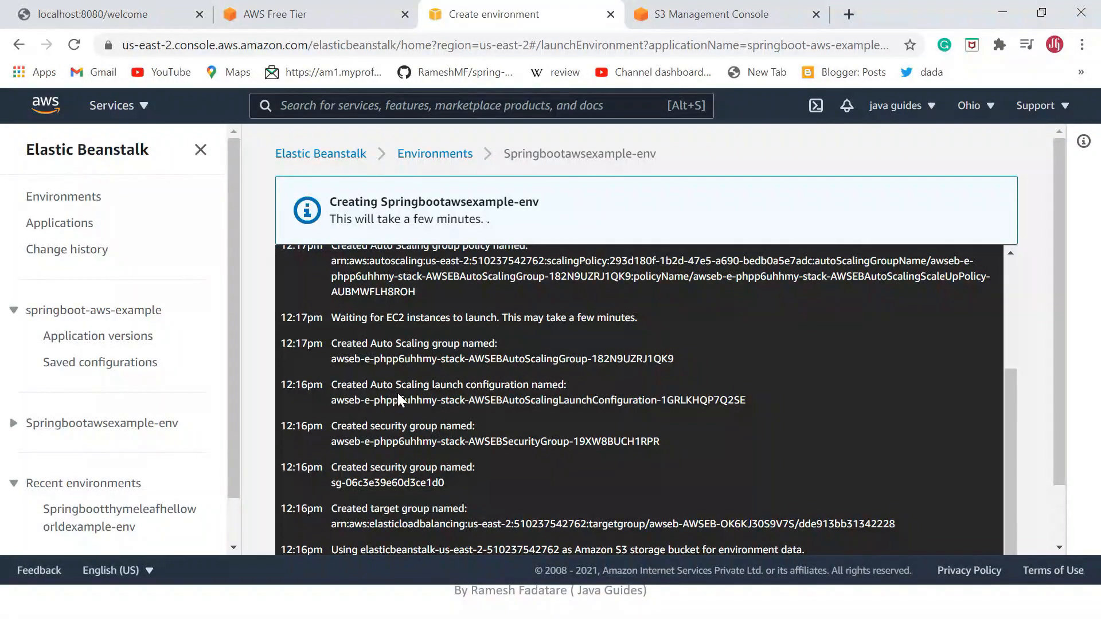
scroll(400, 400, up, 2)
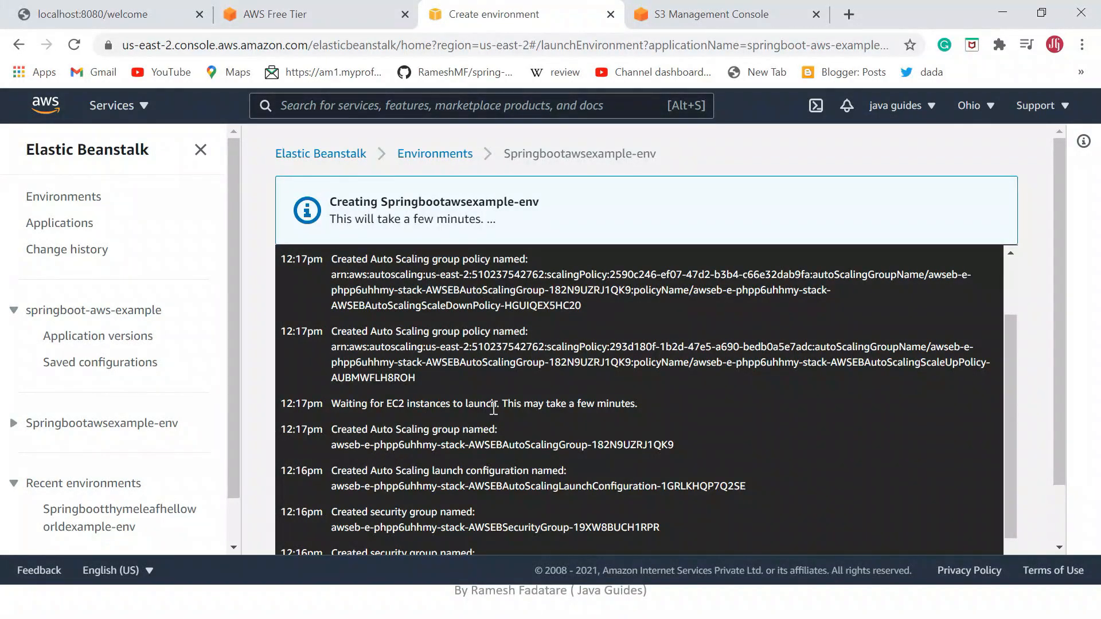
scroll(505, 407, up, 2)
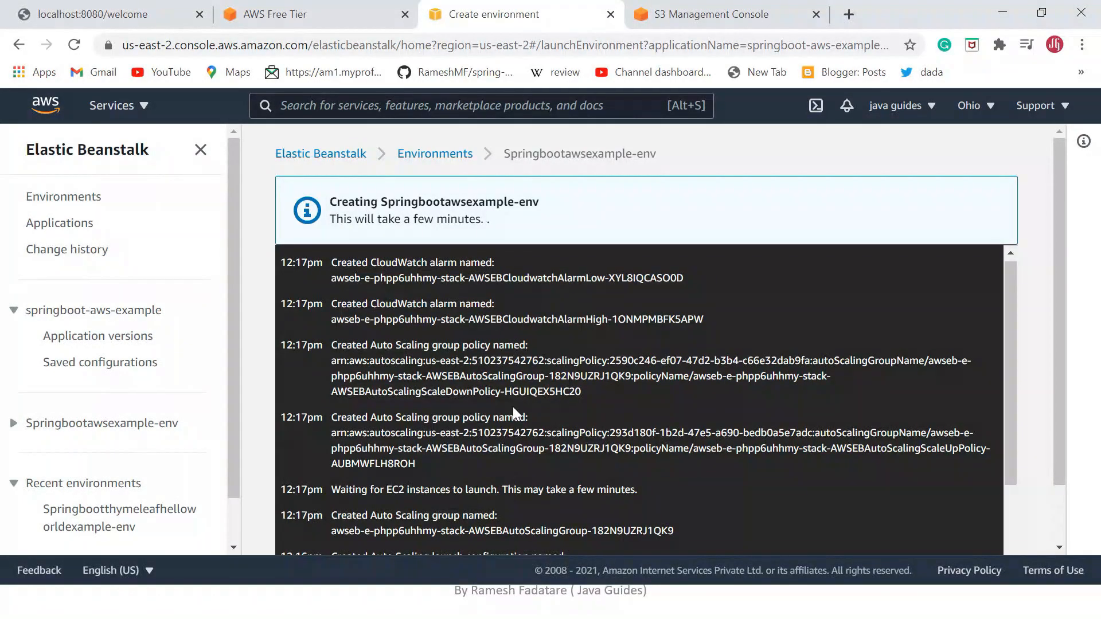
Open the EC2 console in a new browser tab and list the running instances.
click(123, 108)
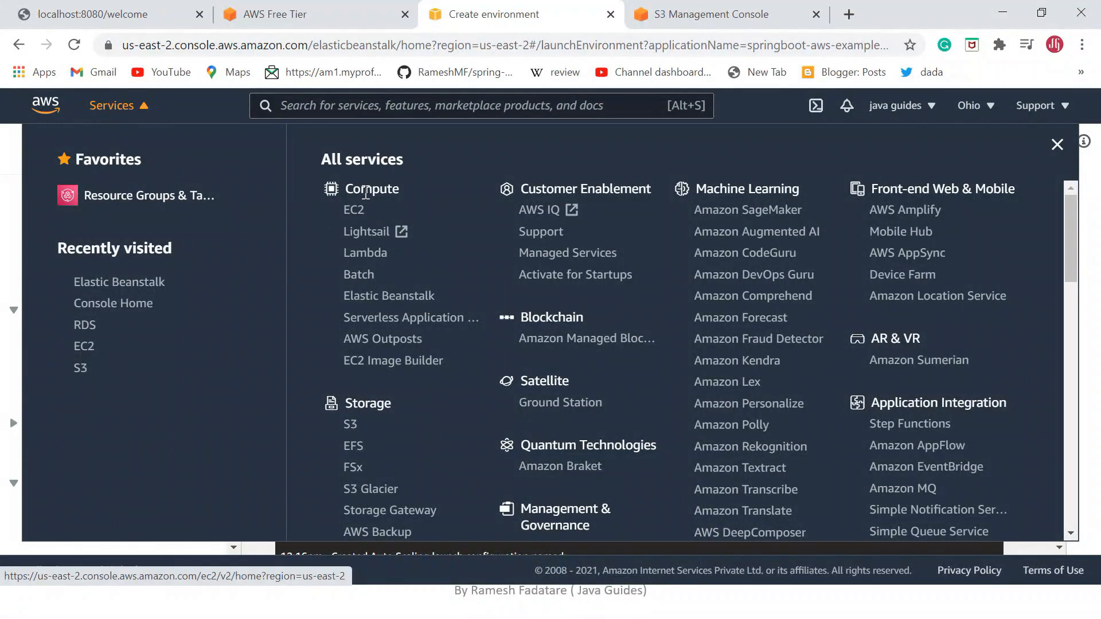
right_click(359, 210)
click(406, 227)
click(810, 16)
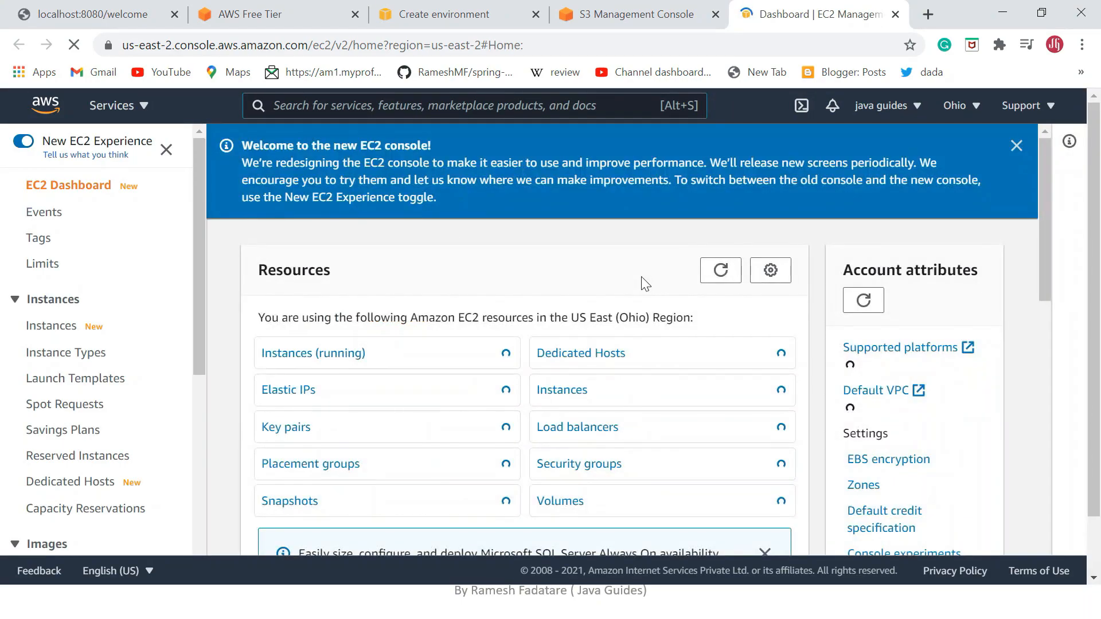
click(291, 361)
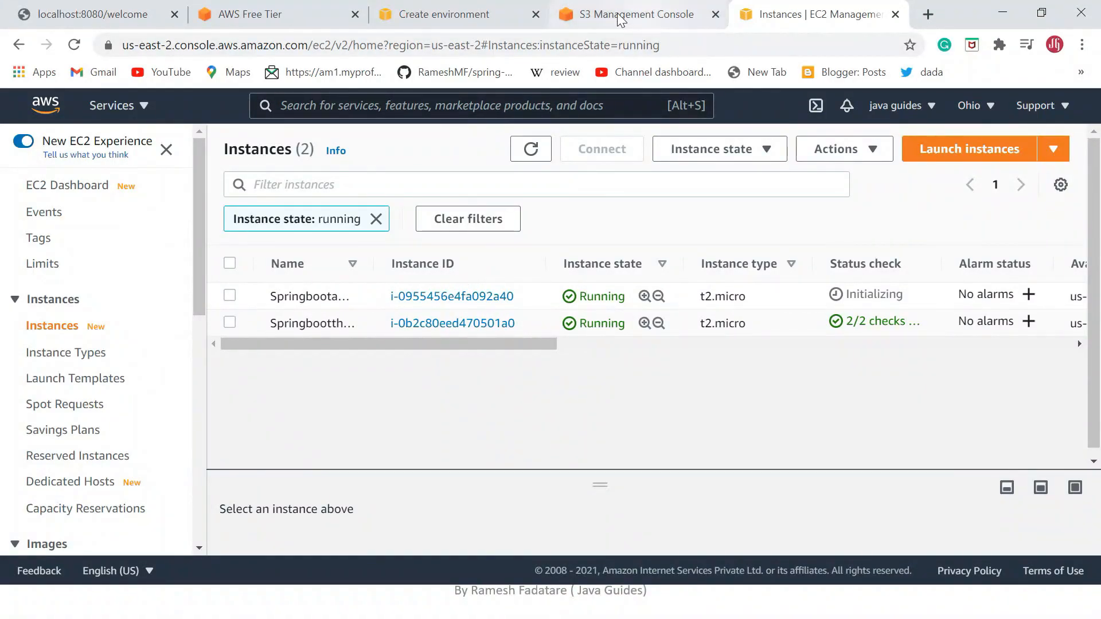
Match the EC2 instance ID added in the environment creation log against the running instances in the EC2 console.
click(453, 16)
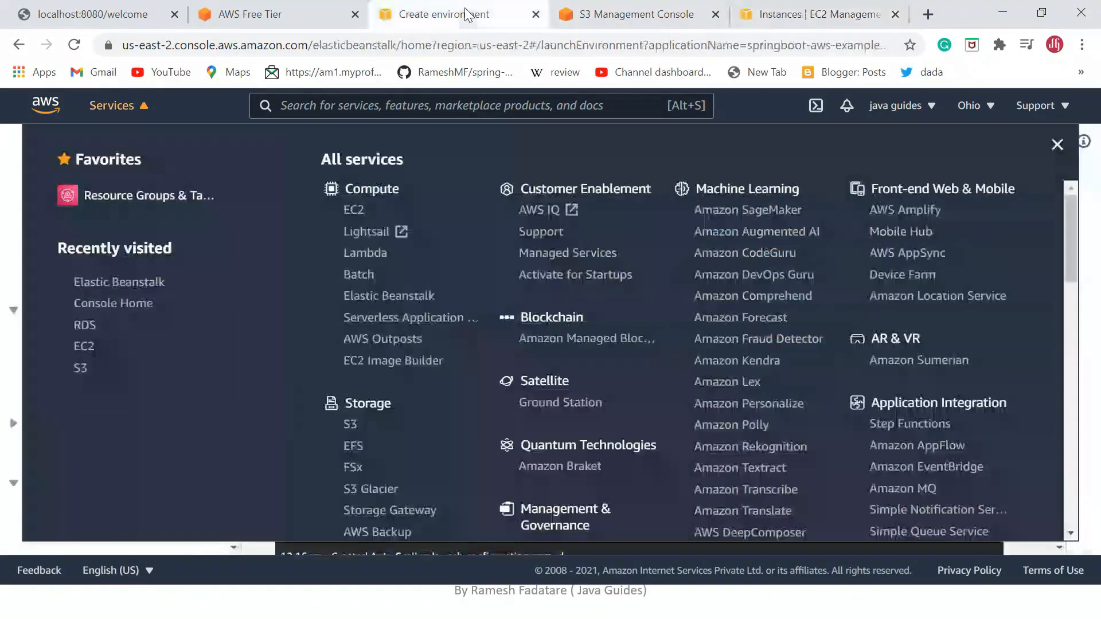
click(5, 258)
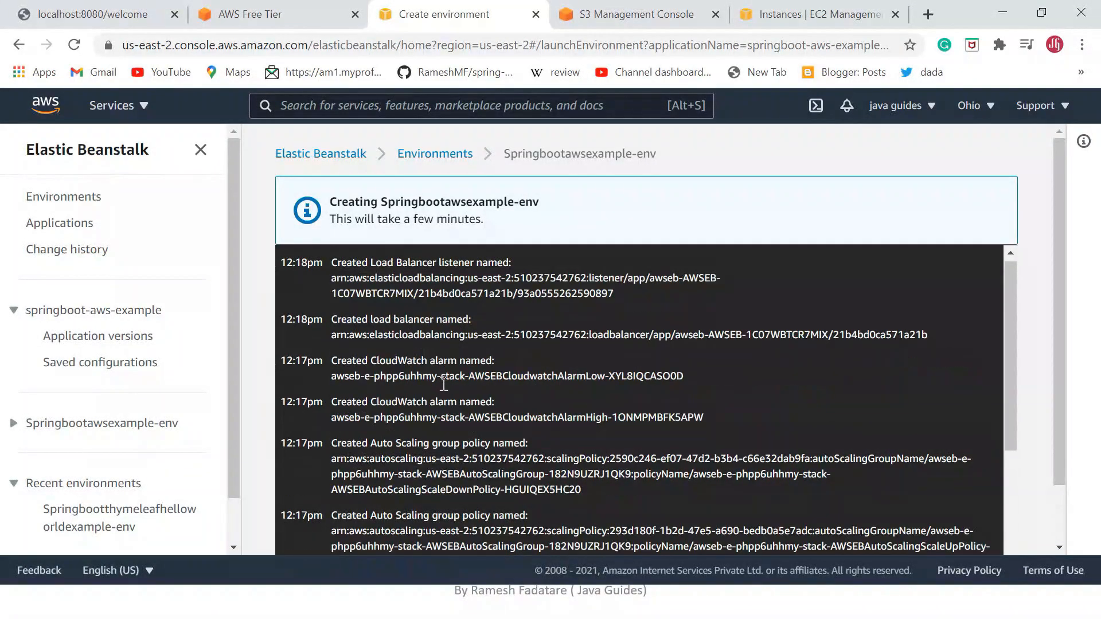
scroll(444, 385, down, 3)
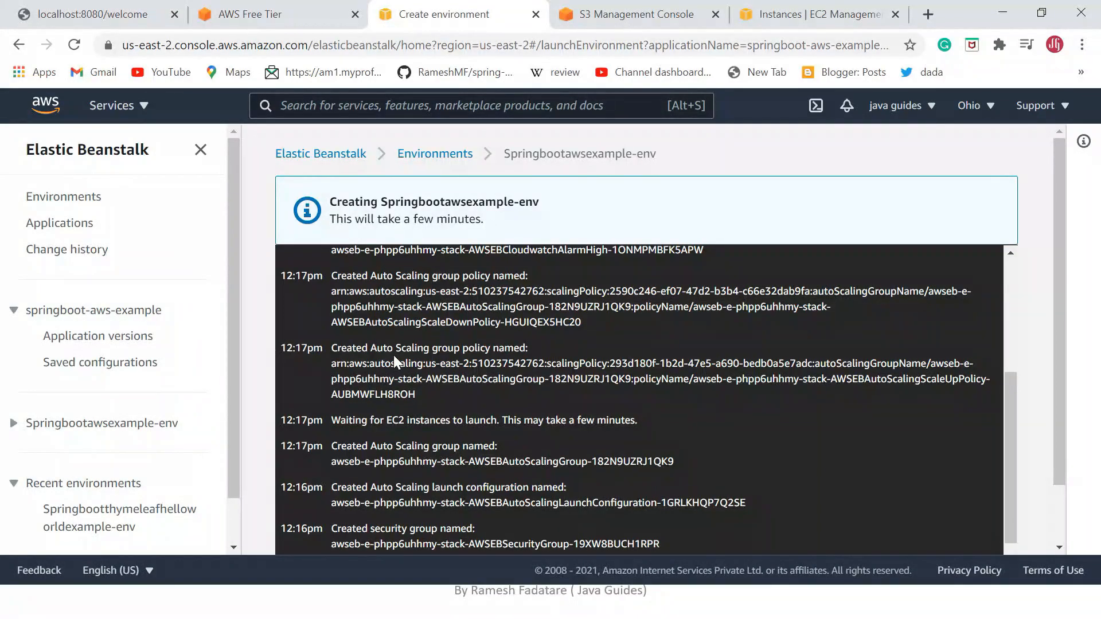
scroll(400, 359, up, 4)
scroll(425, 371, up, 1)
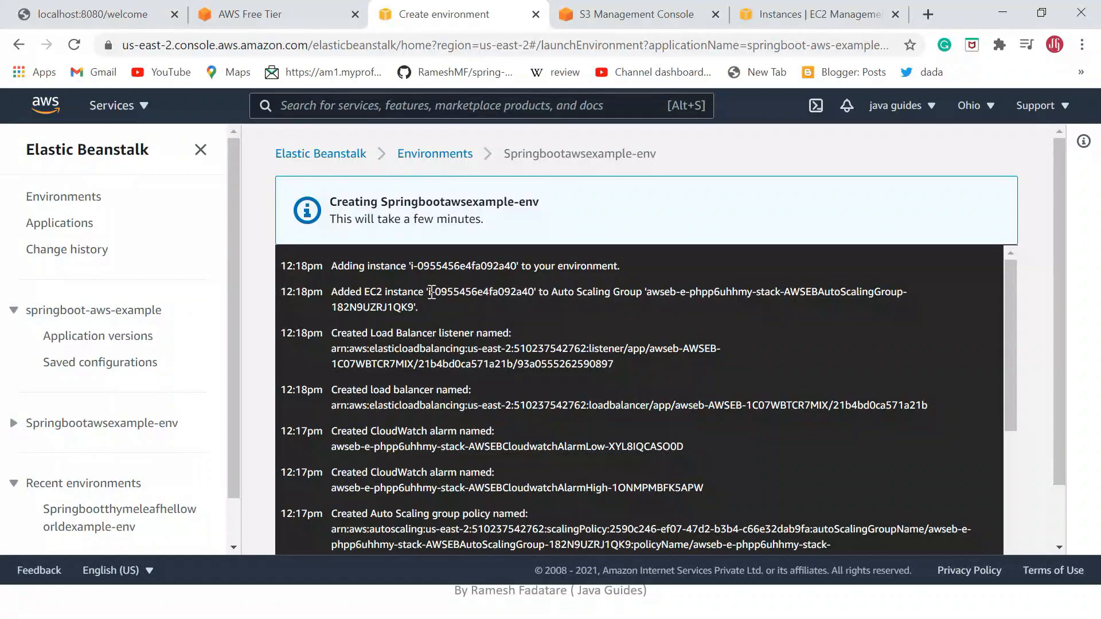
drag(534, 292, 517, 290)
click(803, 15)
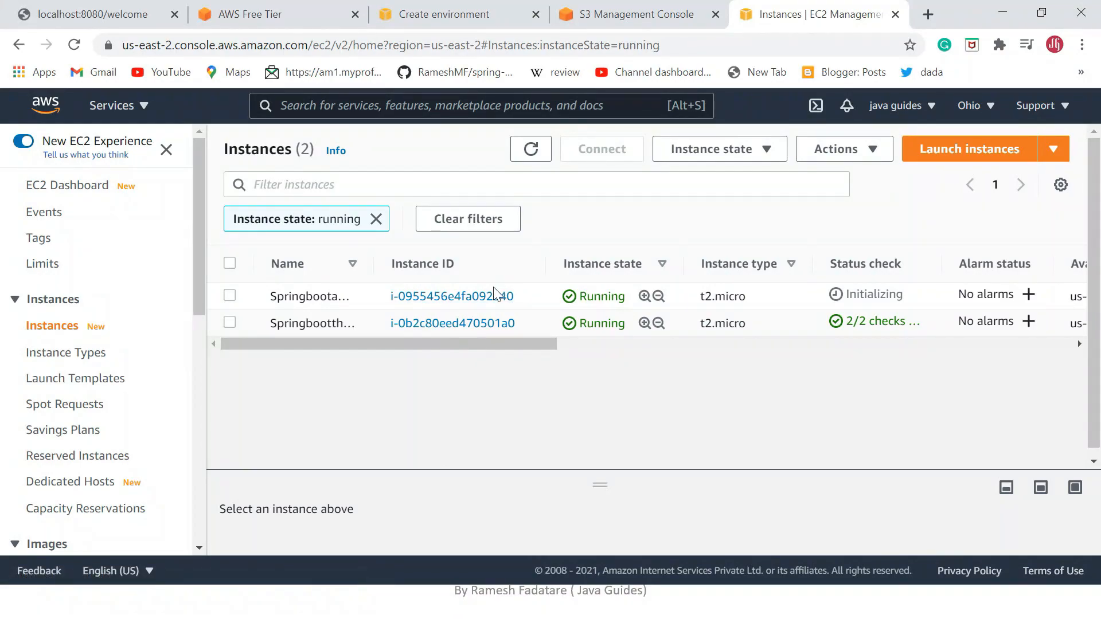
drag(505, 343, 453, 351)
drag(520, 343, 484, 351)
Check the Springbootawsexample-env dashboard's health and open the environment's public URL.
click(451, 17)
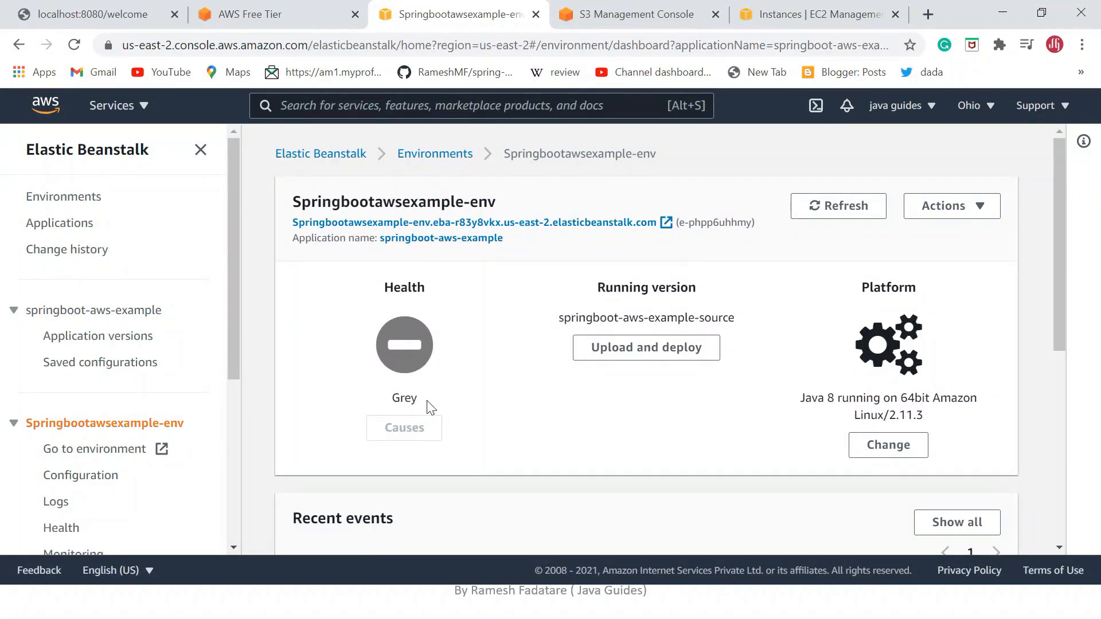
scroll(426, 376, down, 1)
scroll(430, 373, up, 1)
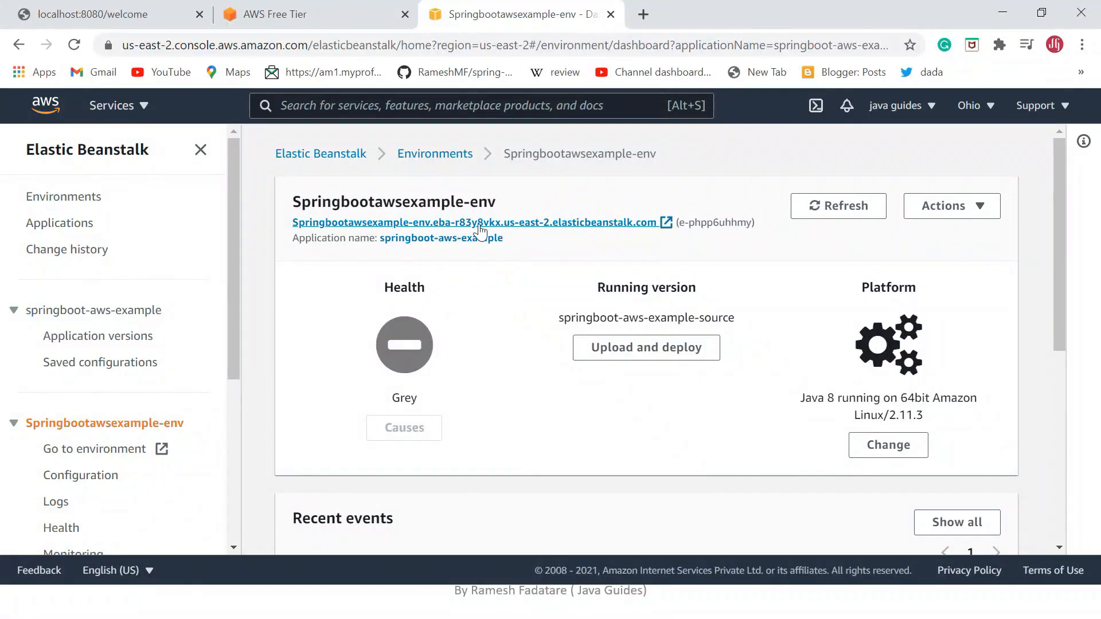
click(594, 226)
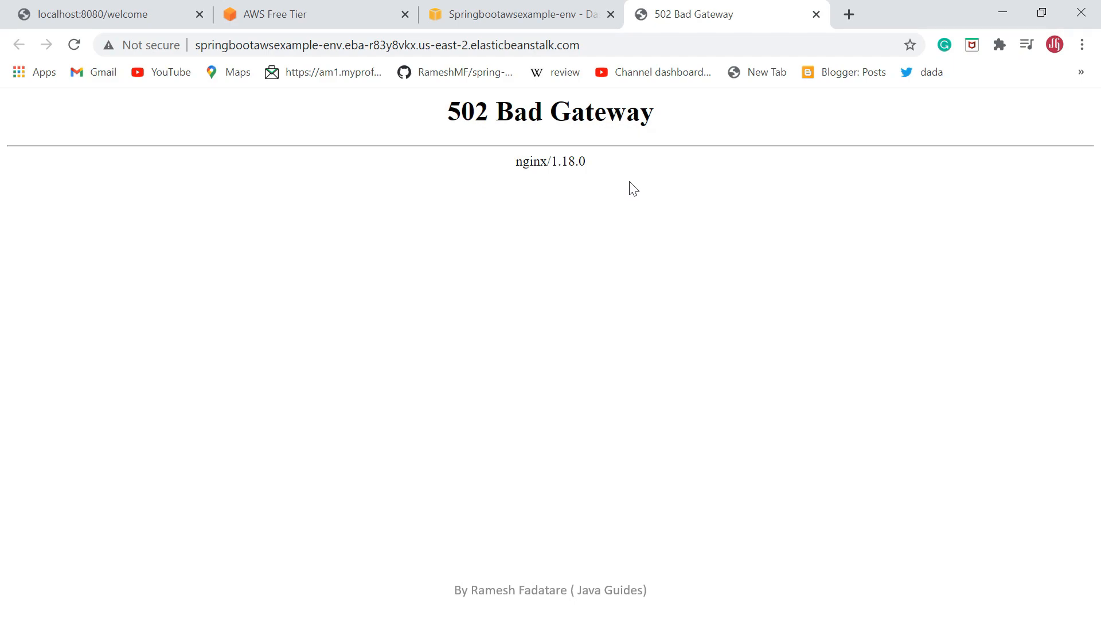
Open the Software category of the Springbootawsexample-env configuration for editing.
click(583, 17)
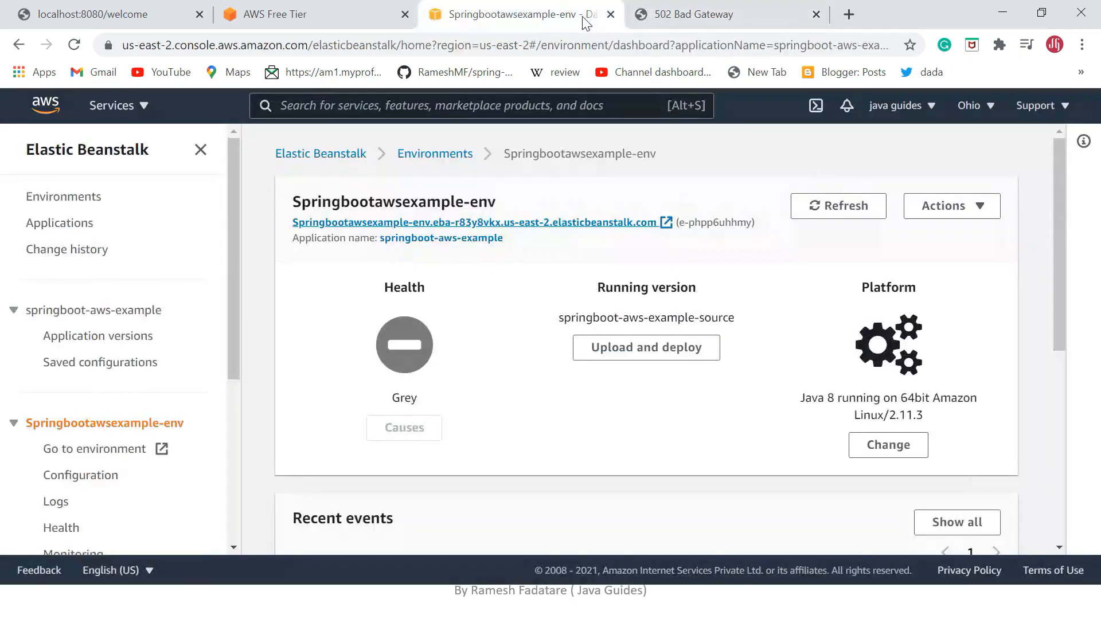
scroll(469, 309, down, 1)
scroll(128, 351, down, 3)
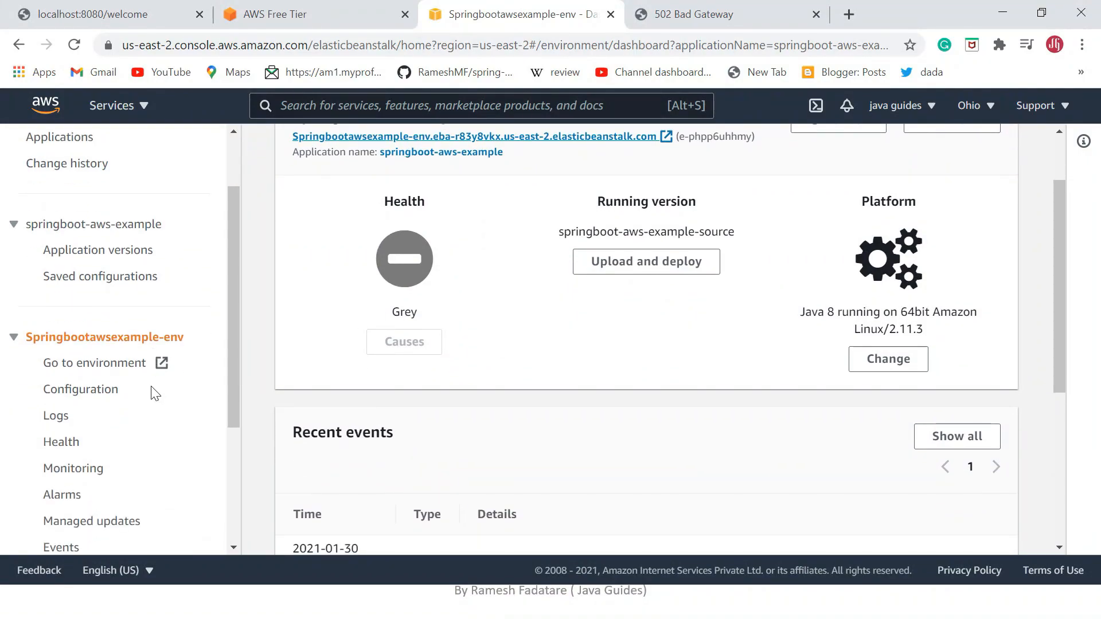
click(96, 315)
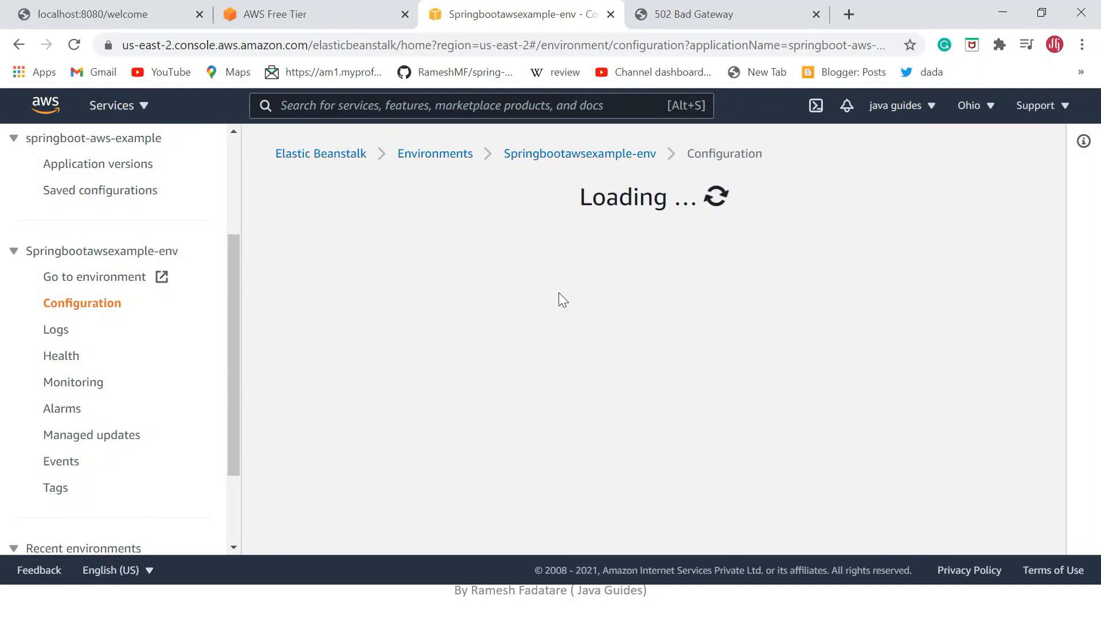
scroll(561, 293, down, 1)
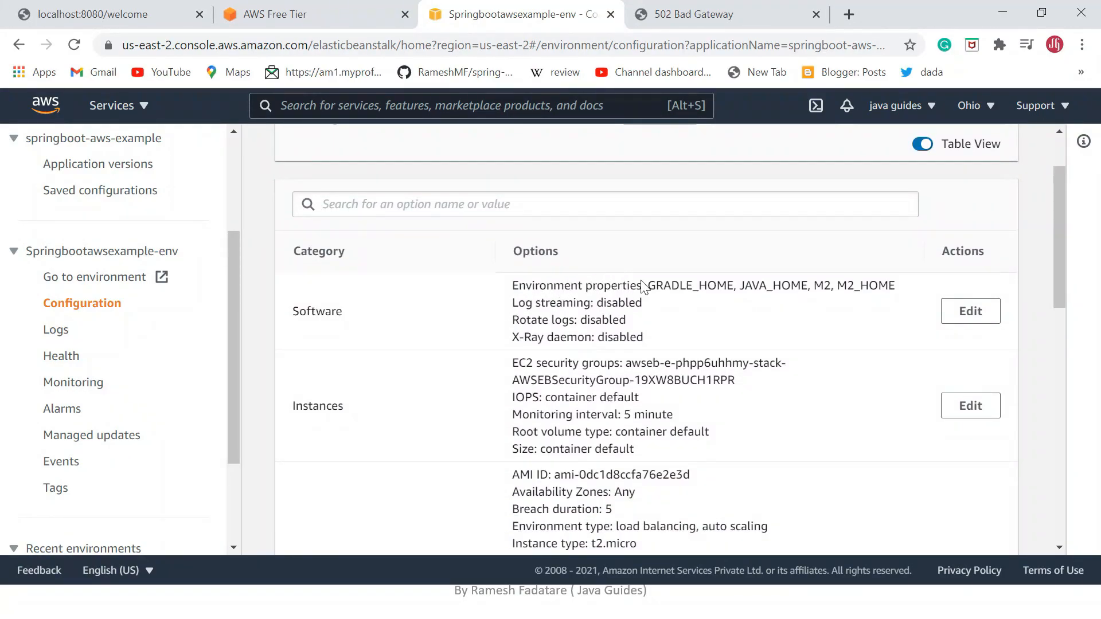
click(982, 314)
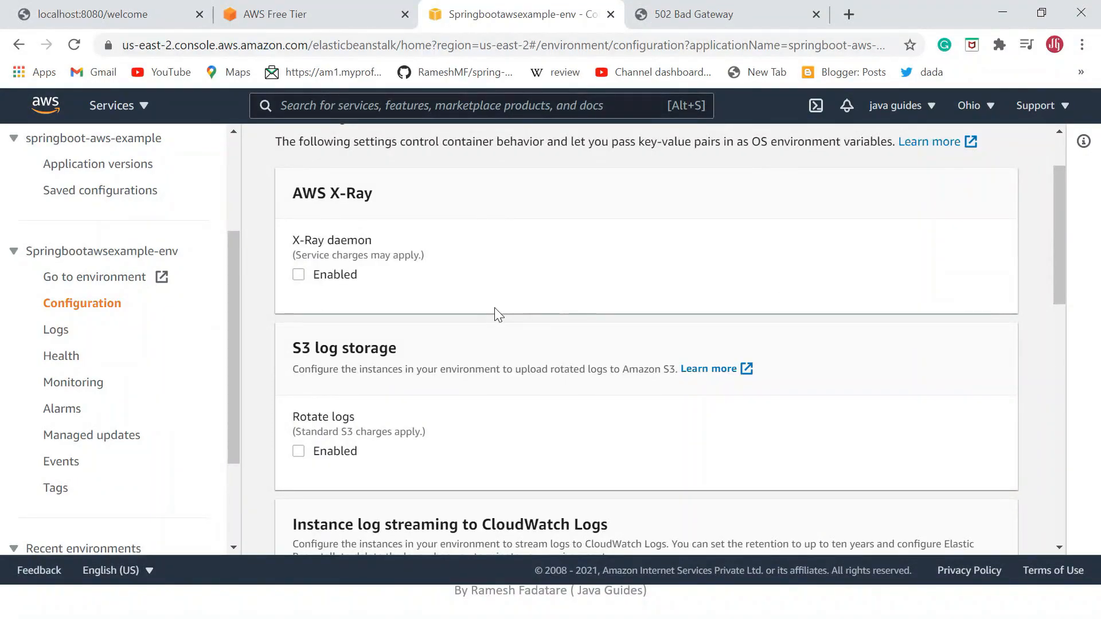
Add the environment property SERVER_PORT with the value 5000 and apply the configuration change.
scroll(497, 314, down, 15)
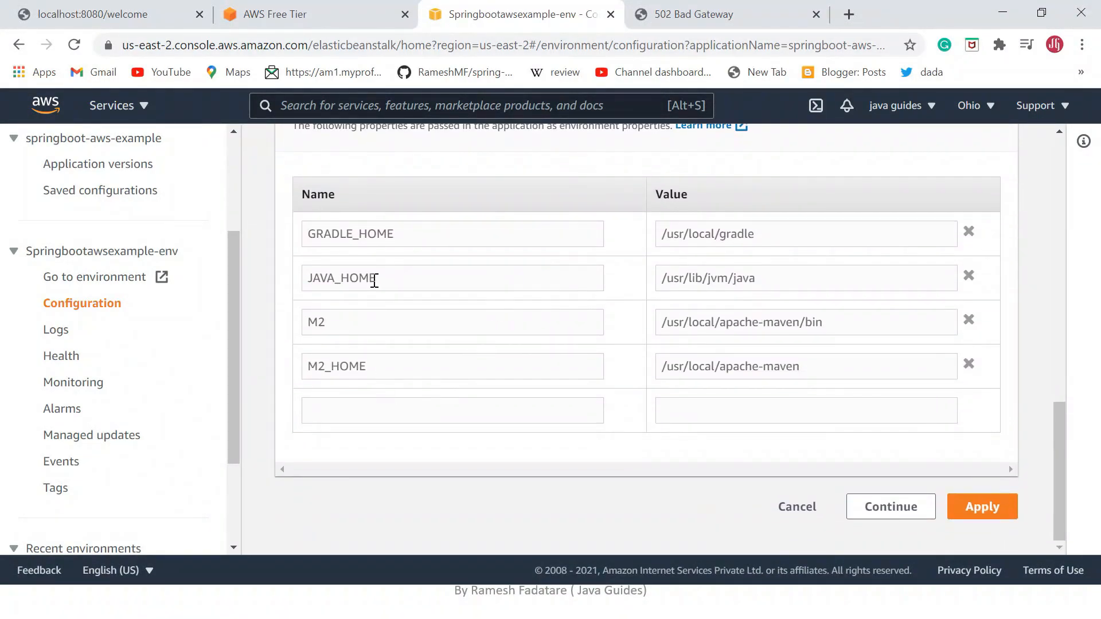
scroll(338, 221, up, 1)
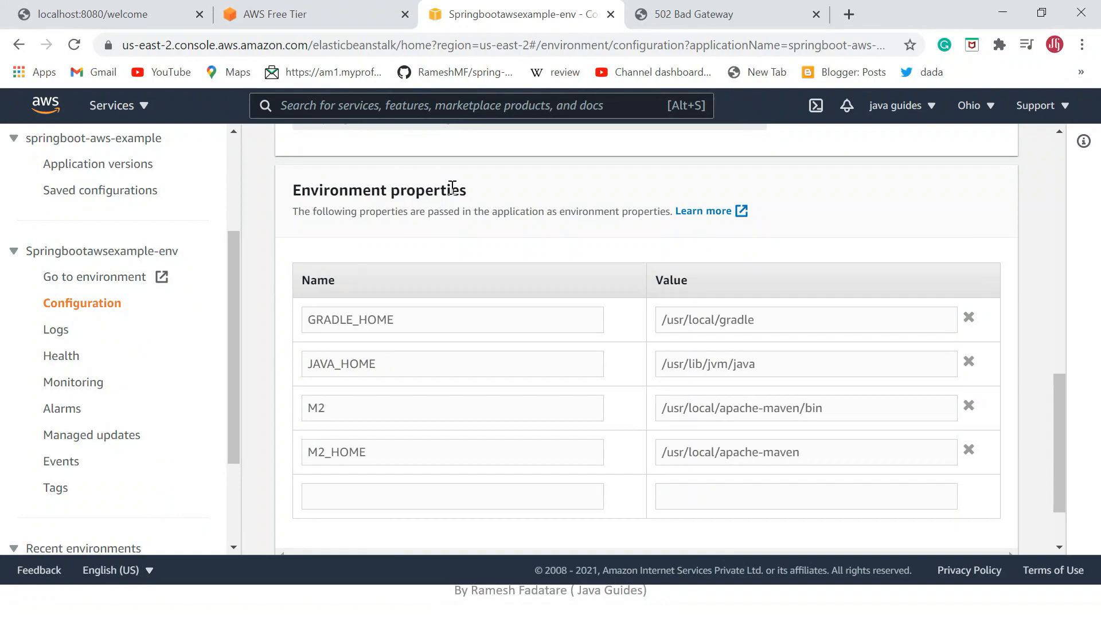
scroll(461, 287, down, 1)
click(374, 417)
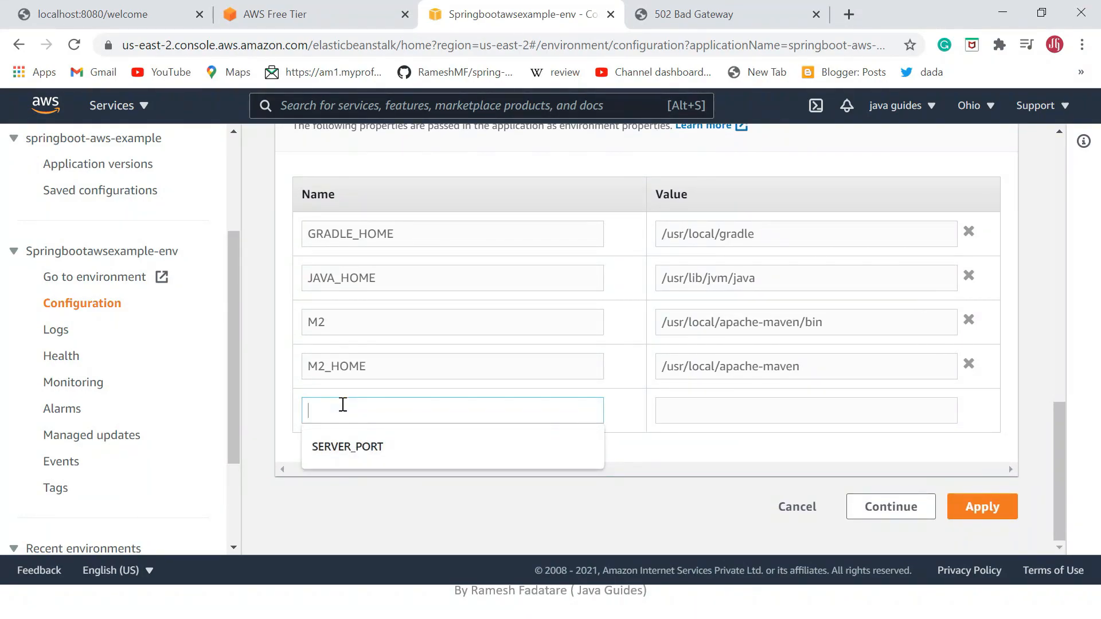
click(339, 447)
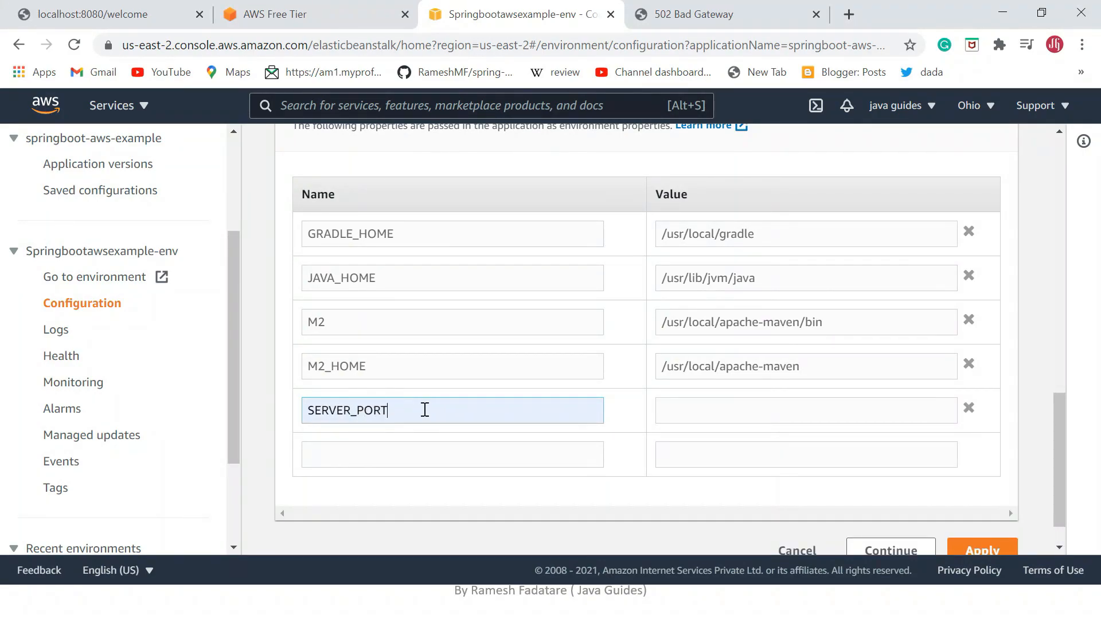
click(740, 408)
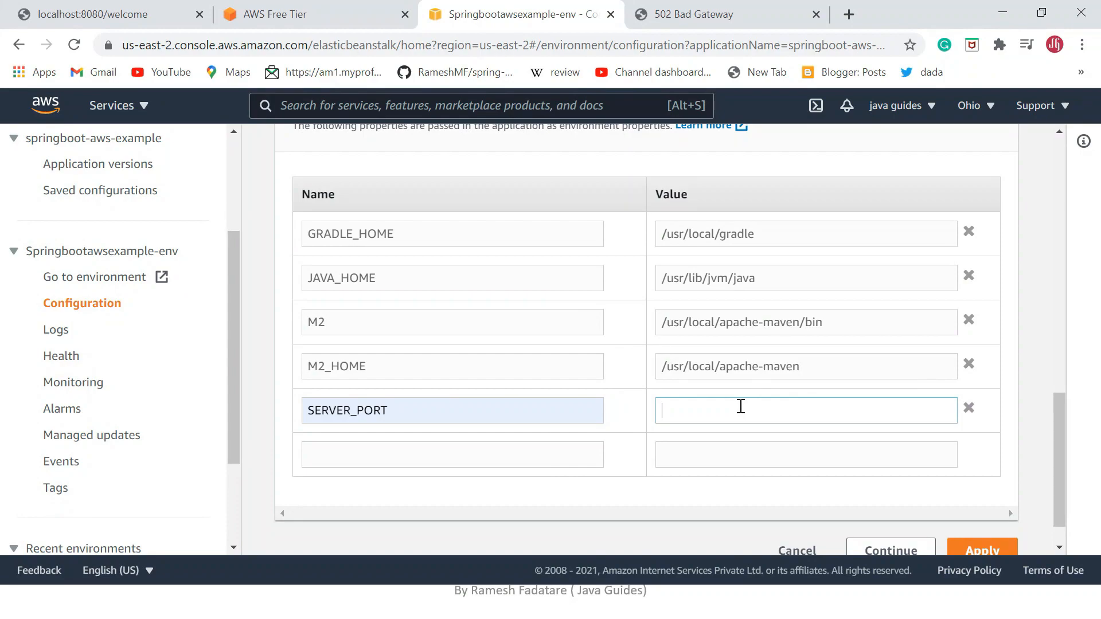
text(5000)
scroll(1026, 432, down, 1)
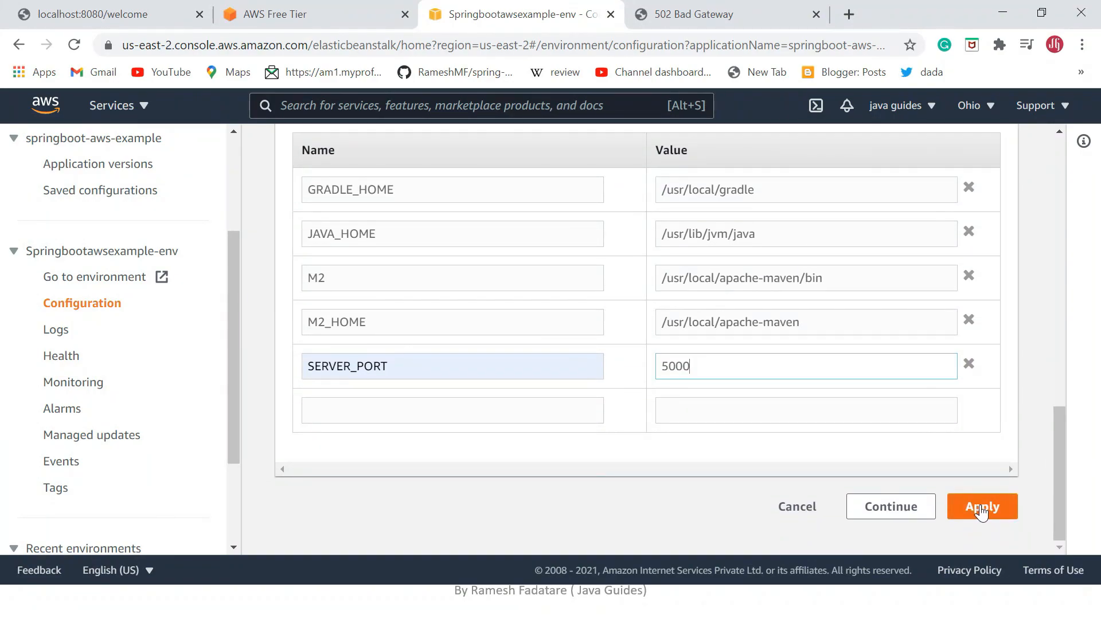
click(992, 514)
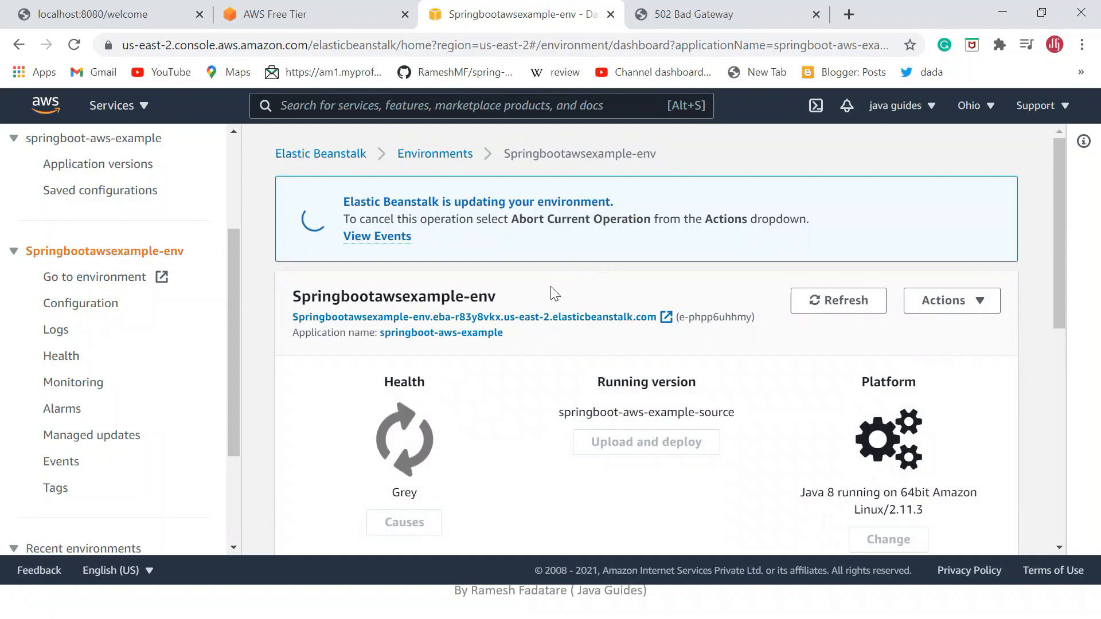
Check the environment's update status on its dashboard and reload the environment's public URL.
scroll(538, 301, down, 1)
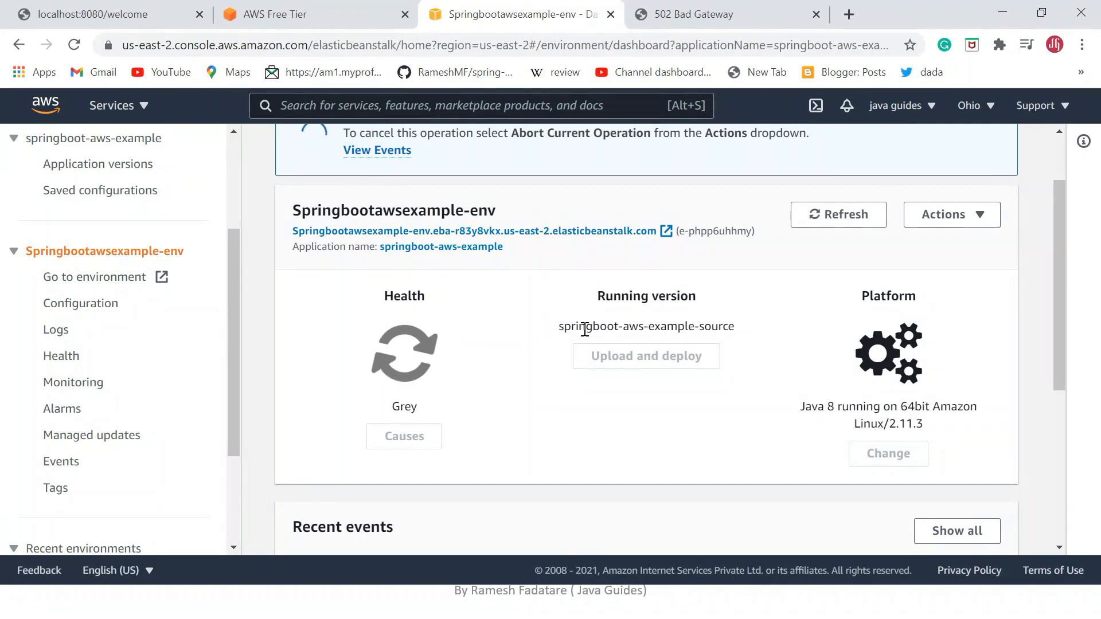
click(662, 15)
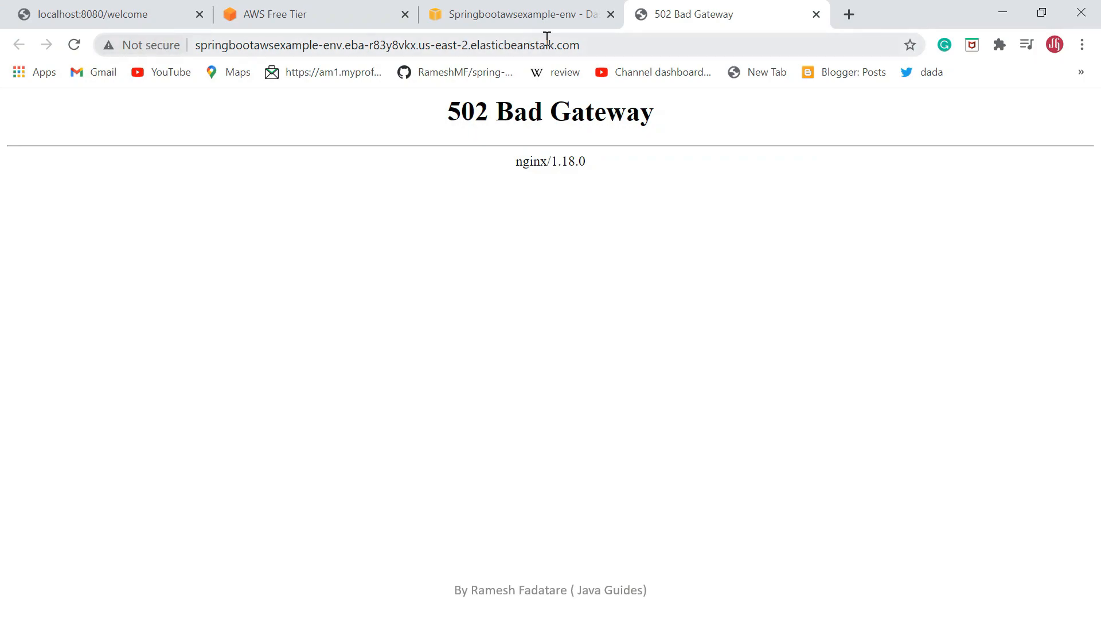
click(595, 45)
click(74, 45)
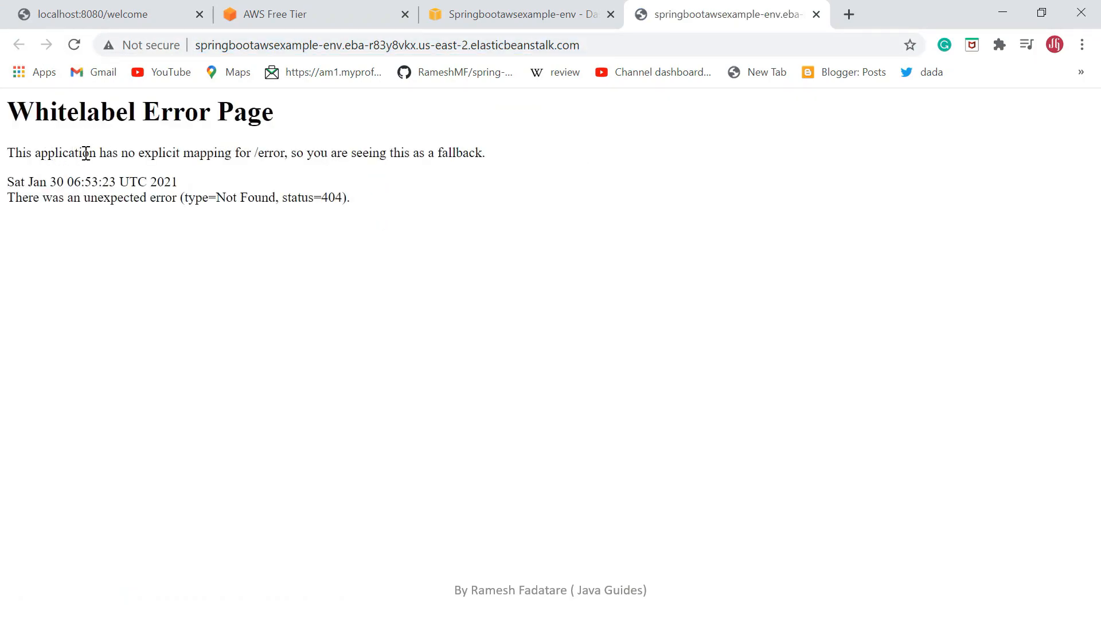
Load the /welcome endpoint on the environment's public URL.
click(601, 46)
click(616, 46)
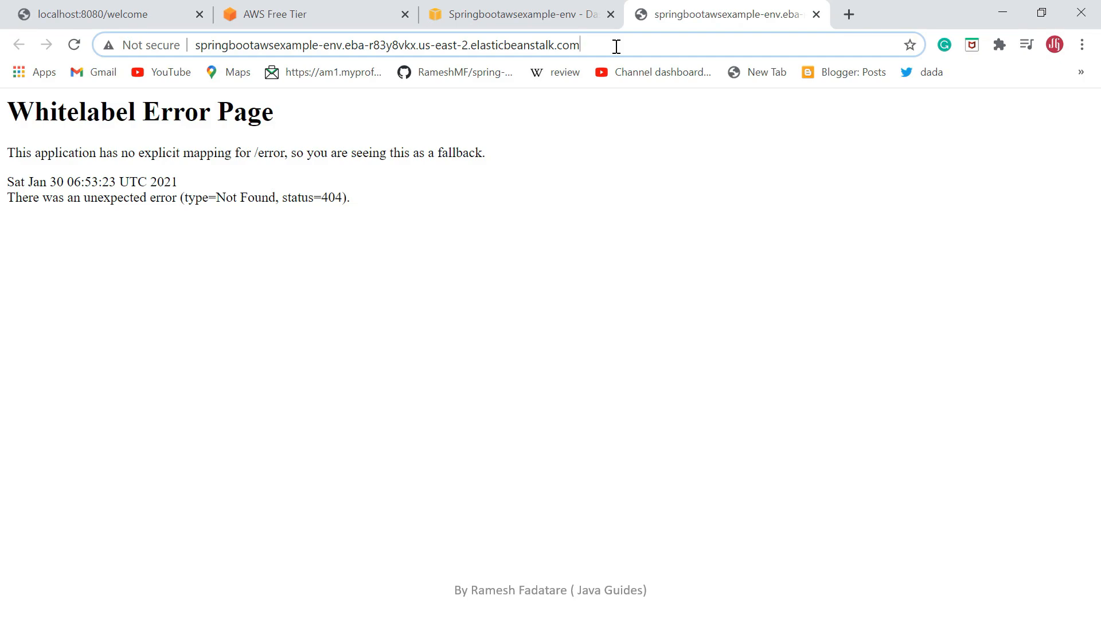
text(/welcome)
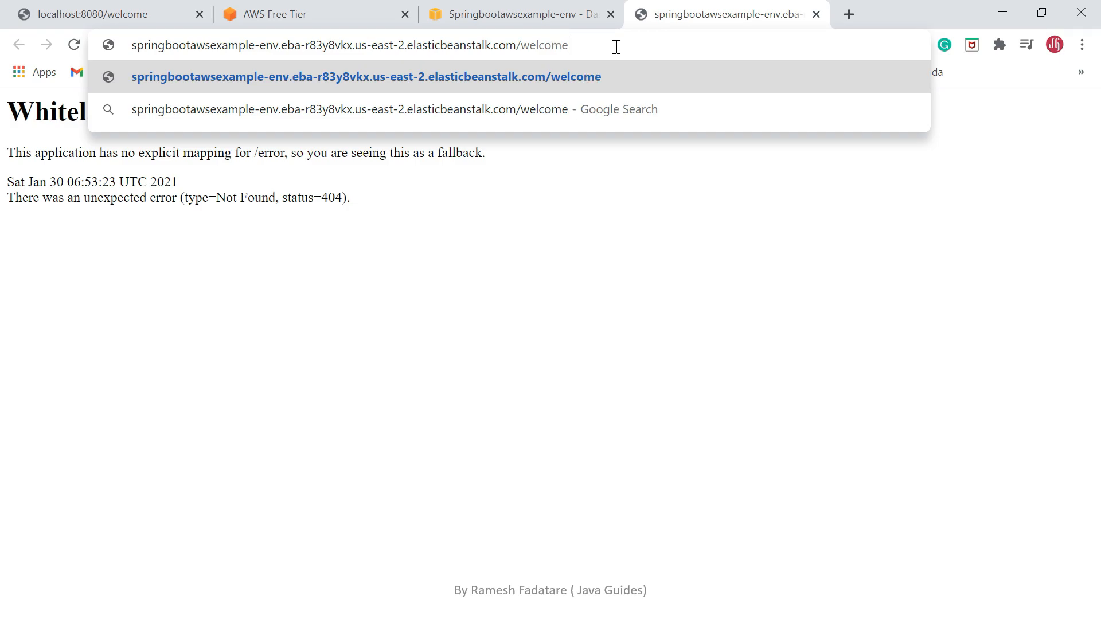
key(Return)
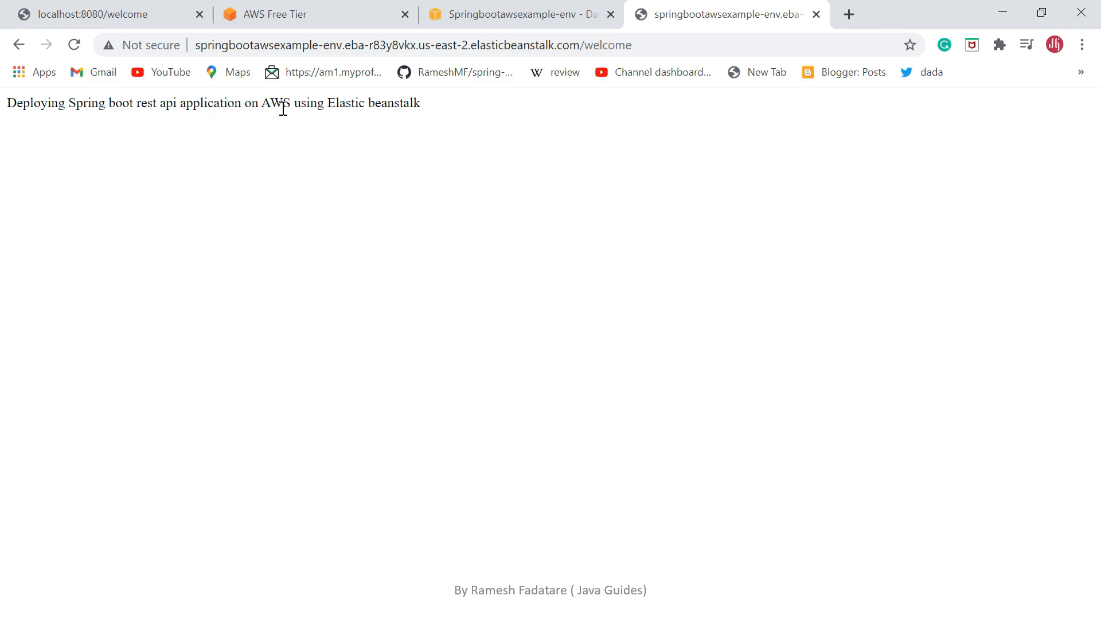
Highlight the welcome endpoint's response text and the Elastic Beanstalk domain in its address to review them.
drag(430, 109, 2, 123)
click(489, 132)
drag(199, 45, 569, 45)
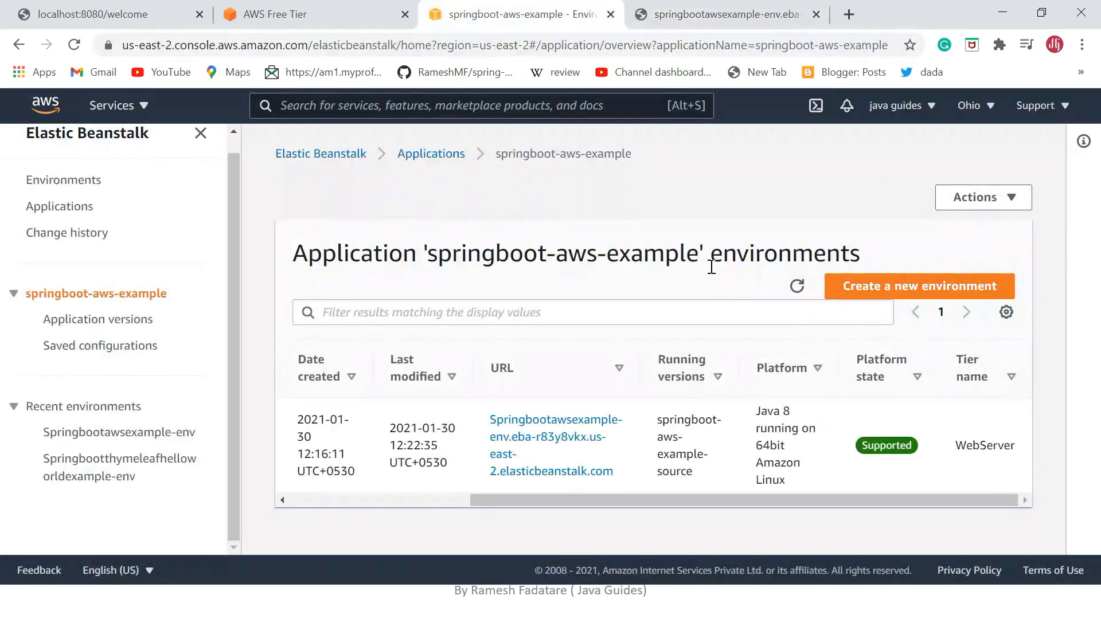